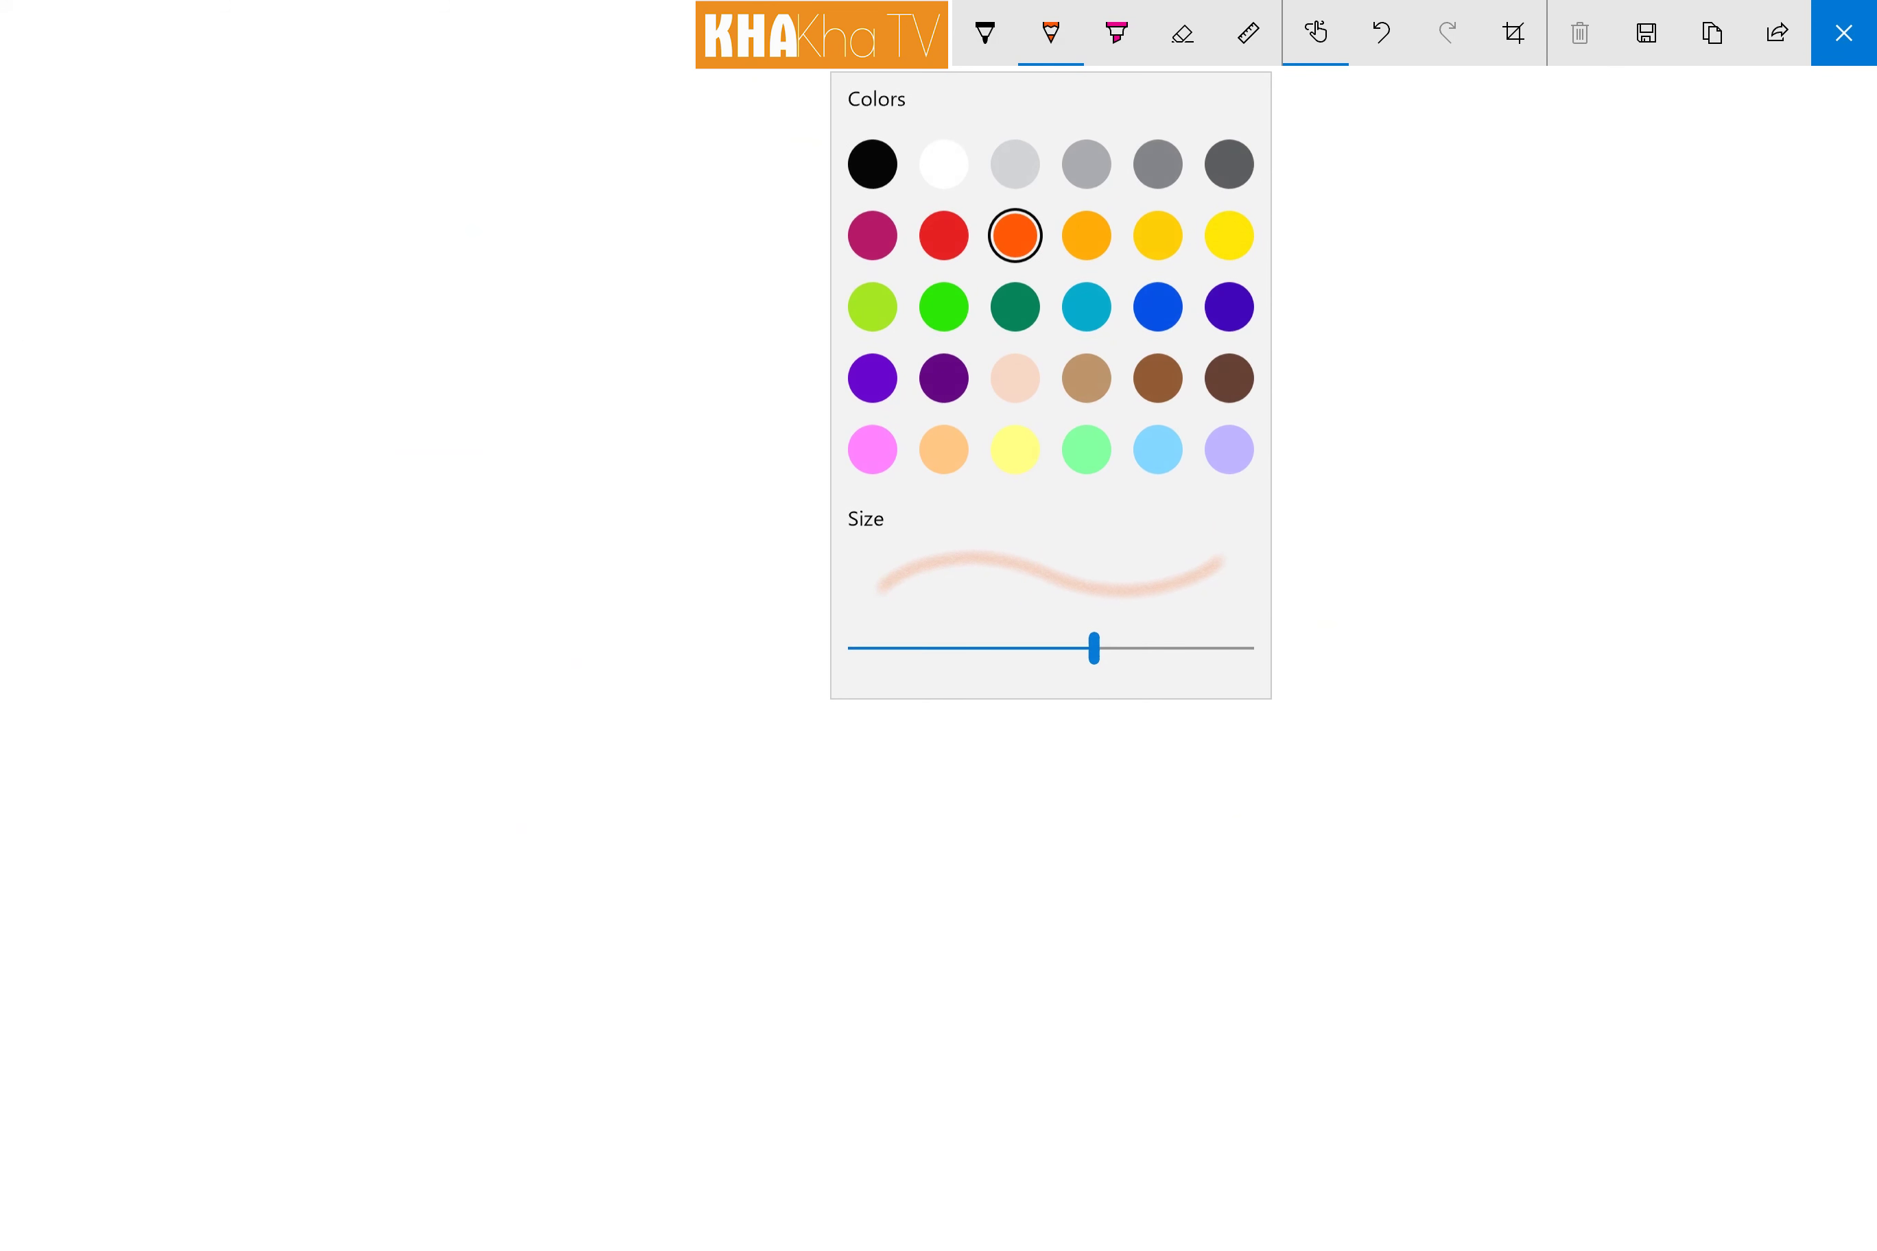
Step: Set the pencil colour to light grey
{"action": "left_click", "coordinate": [1010, 164]}
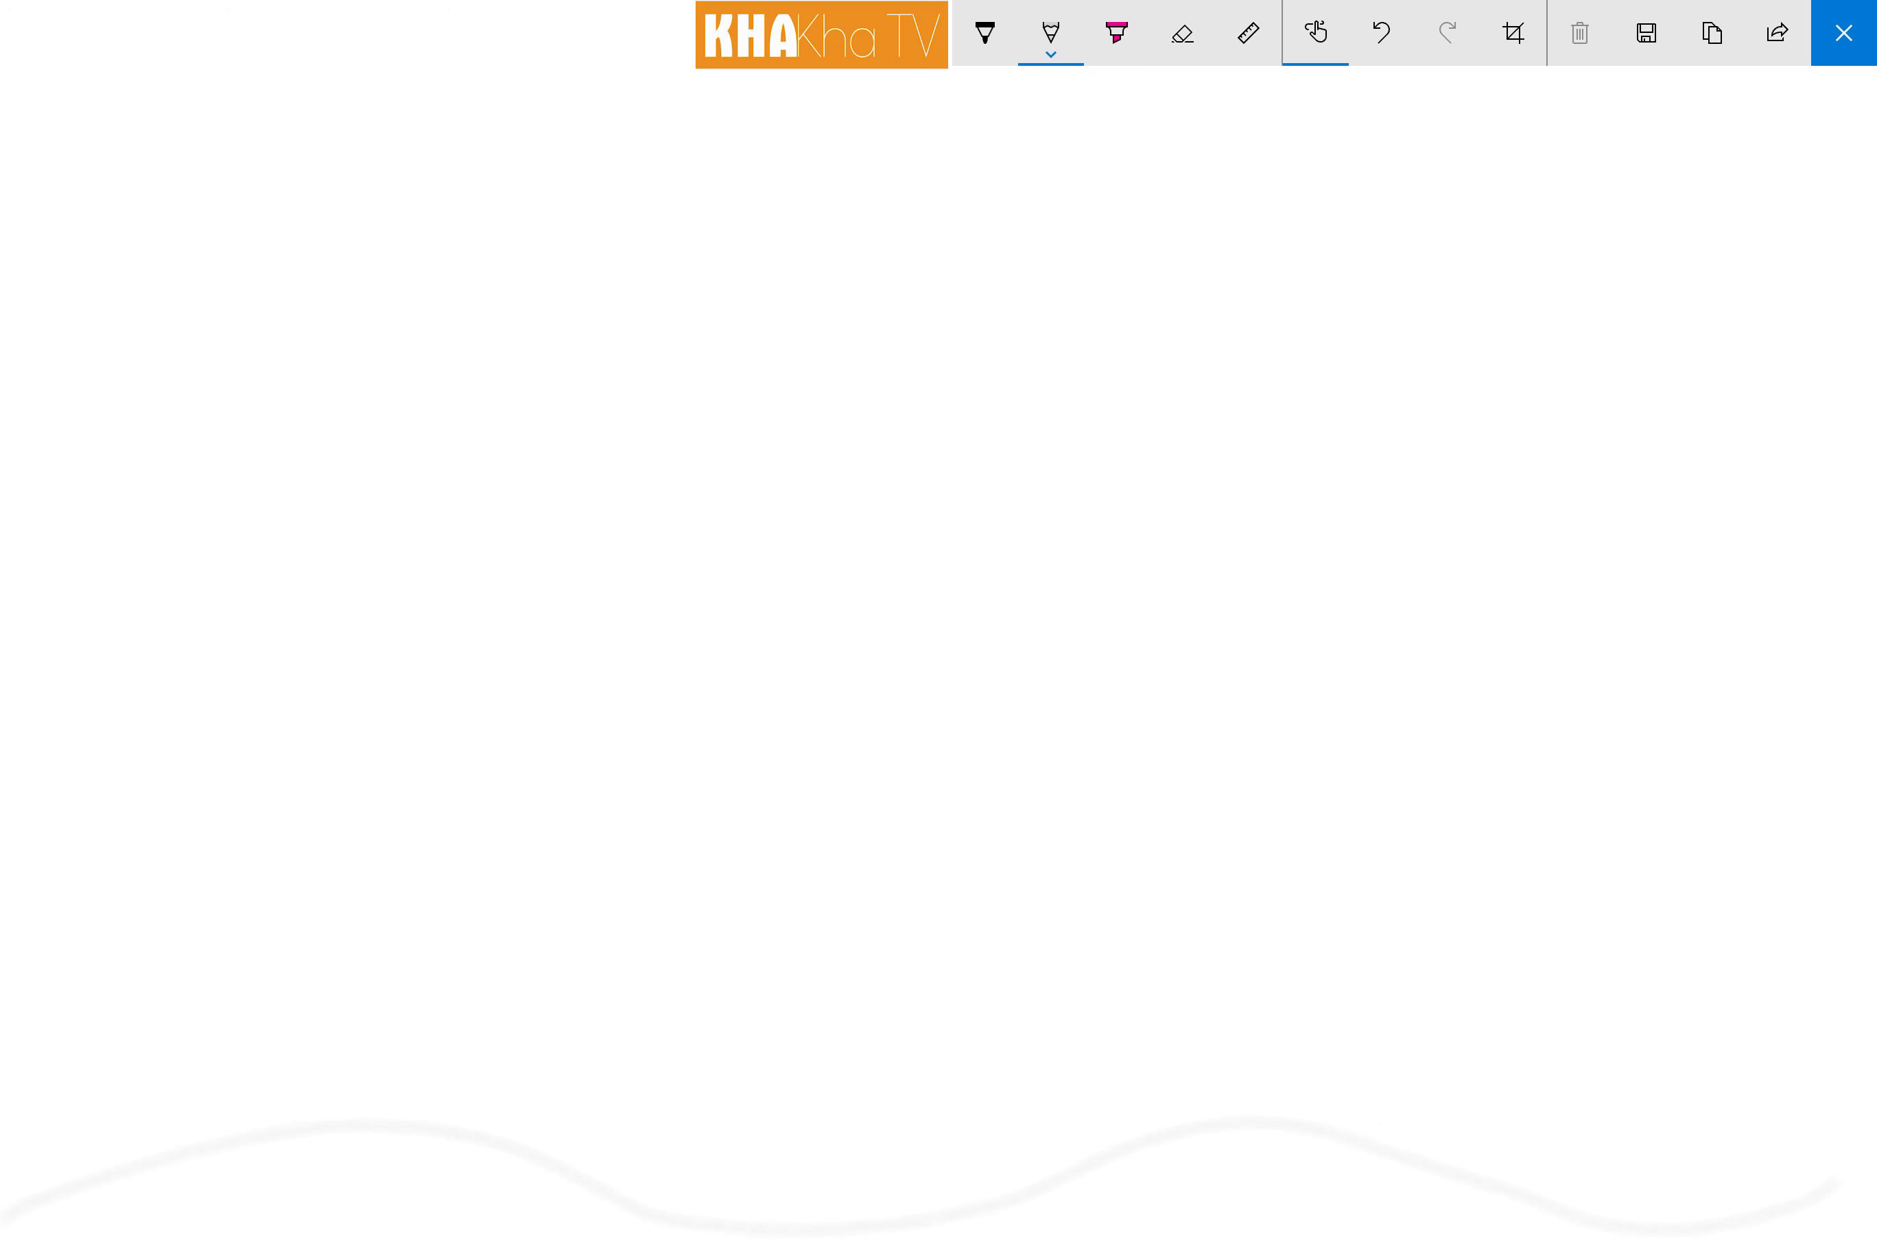
{"action": "left_click", "coordinate": [1056, 45]}
{"action": "left_click", "coordinate": [1158, 164]}
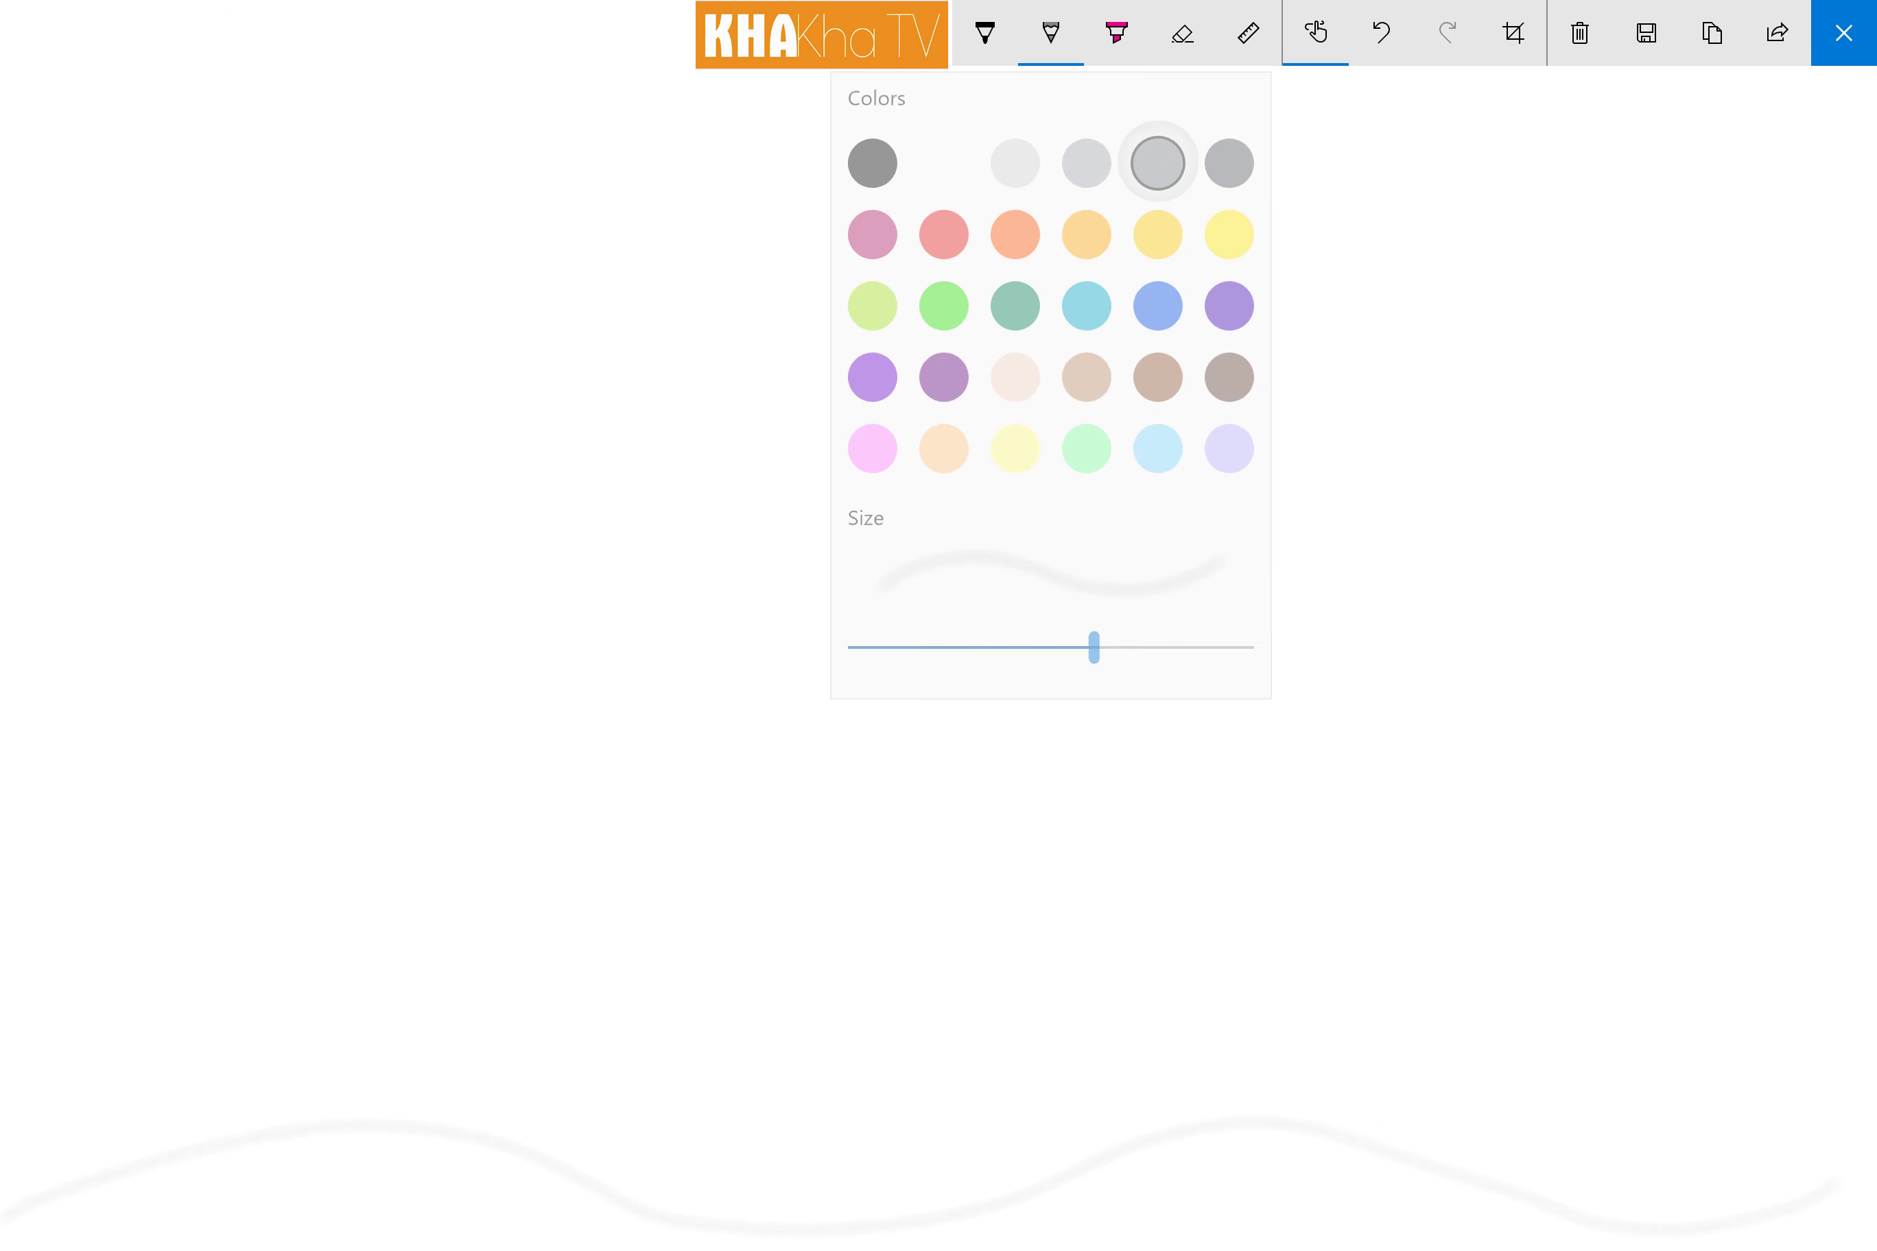
Step: Open and dismiss the Windows notification panel twice
{"action": "key", "text": "super+a"}
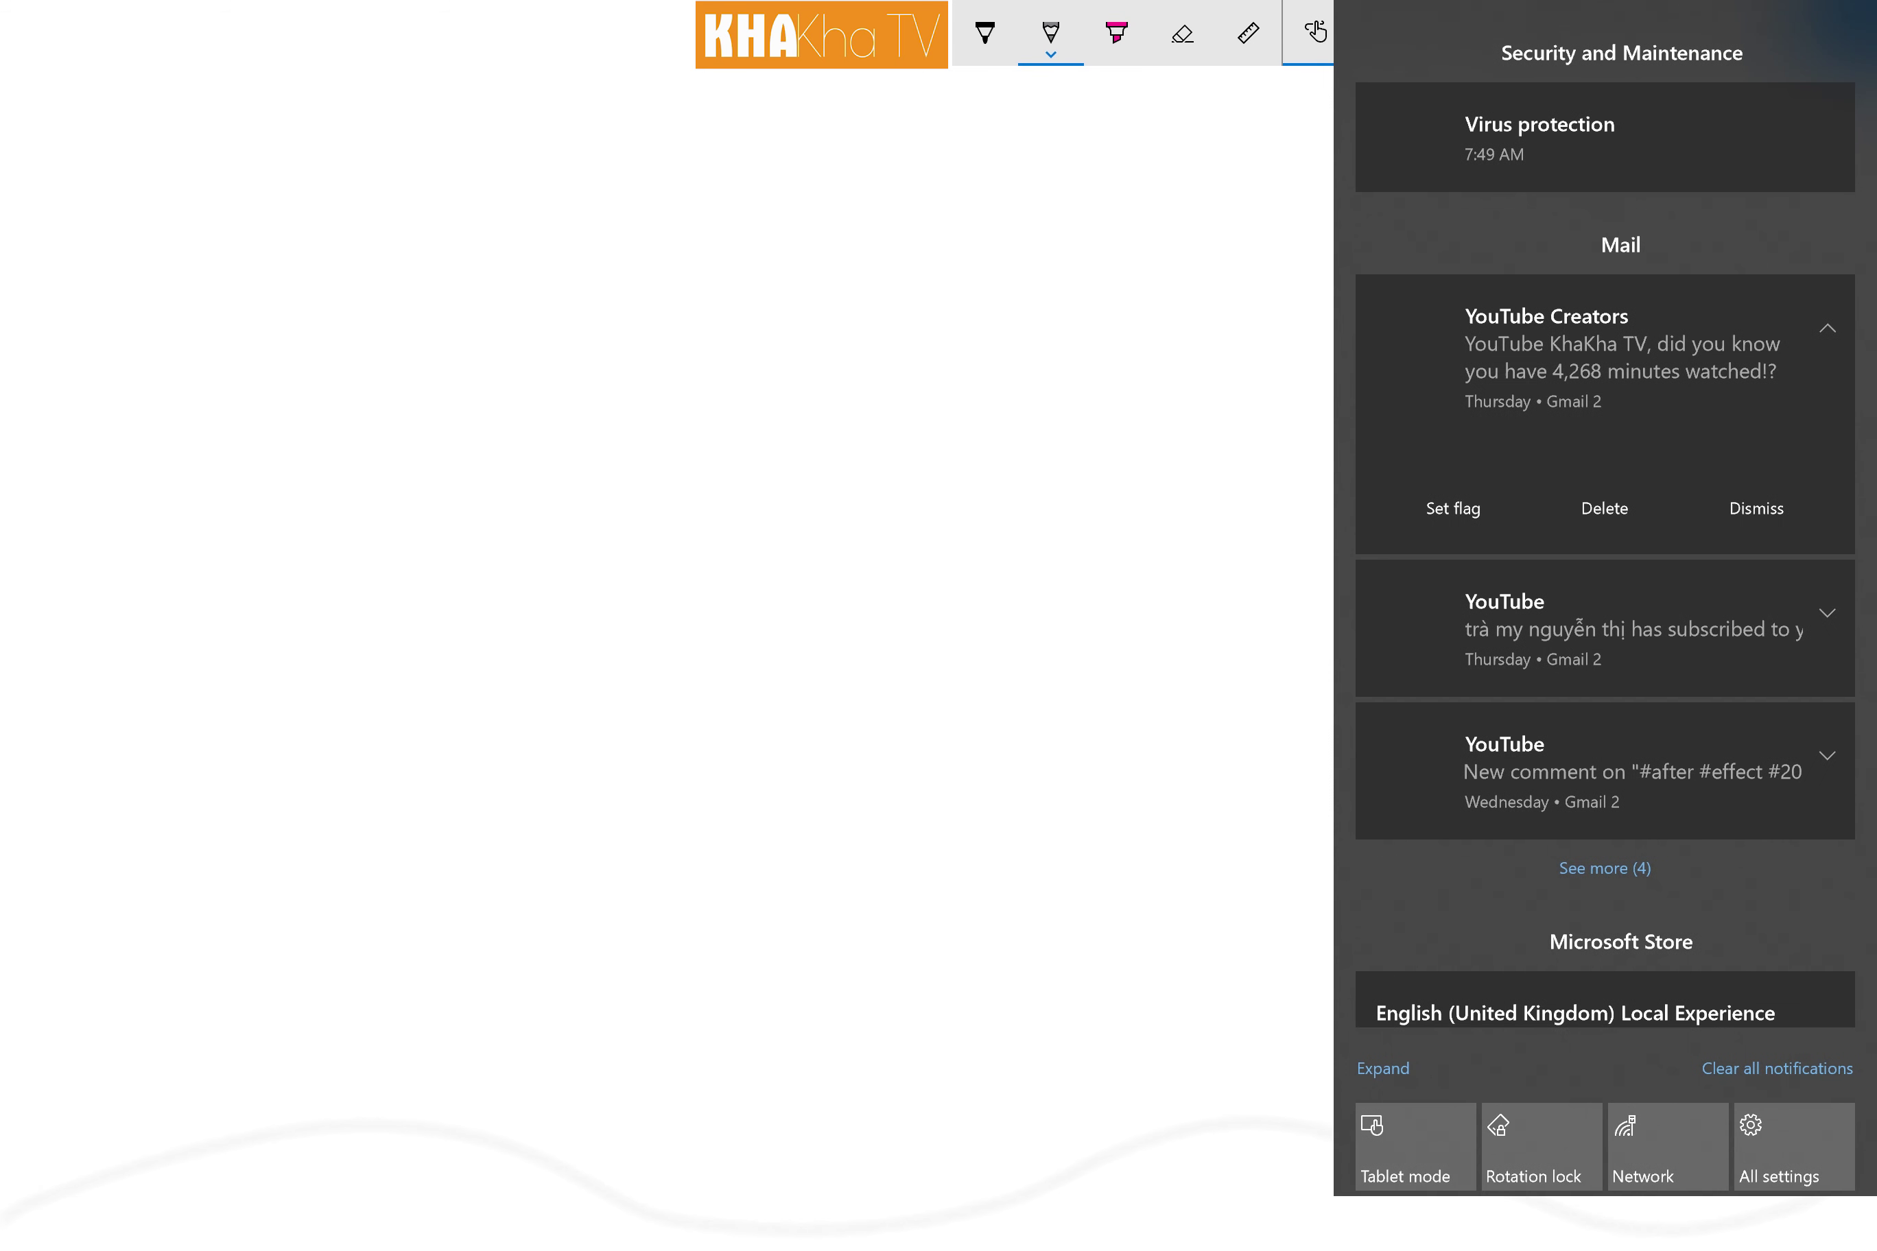
{"action": "left_click", "coordinate": [1170, 994]}
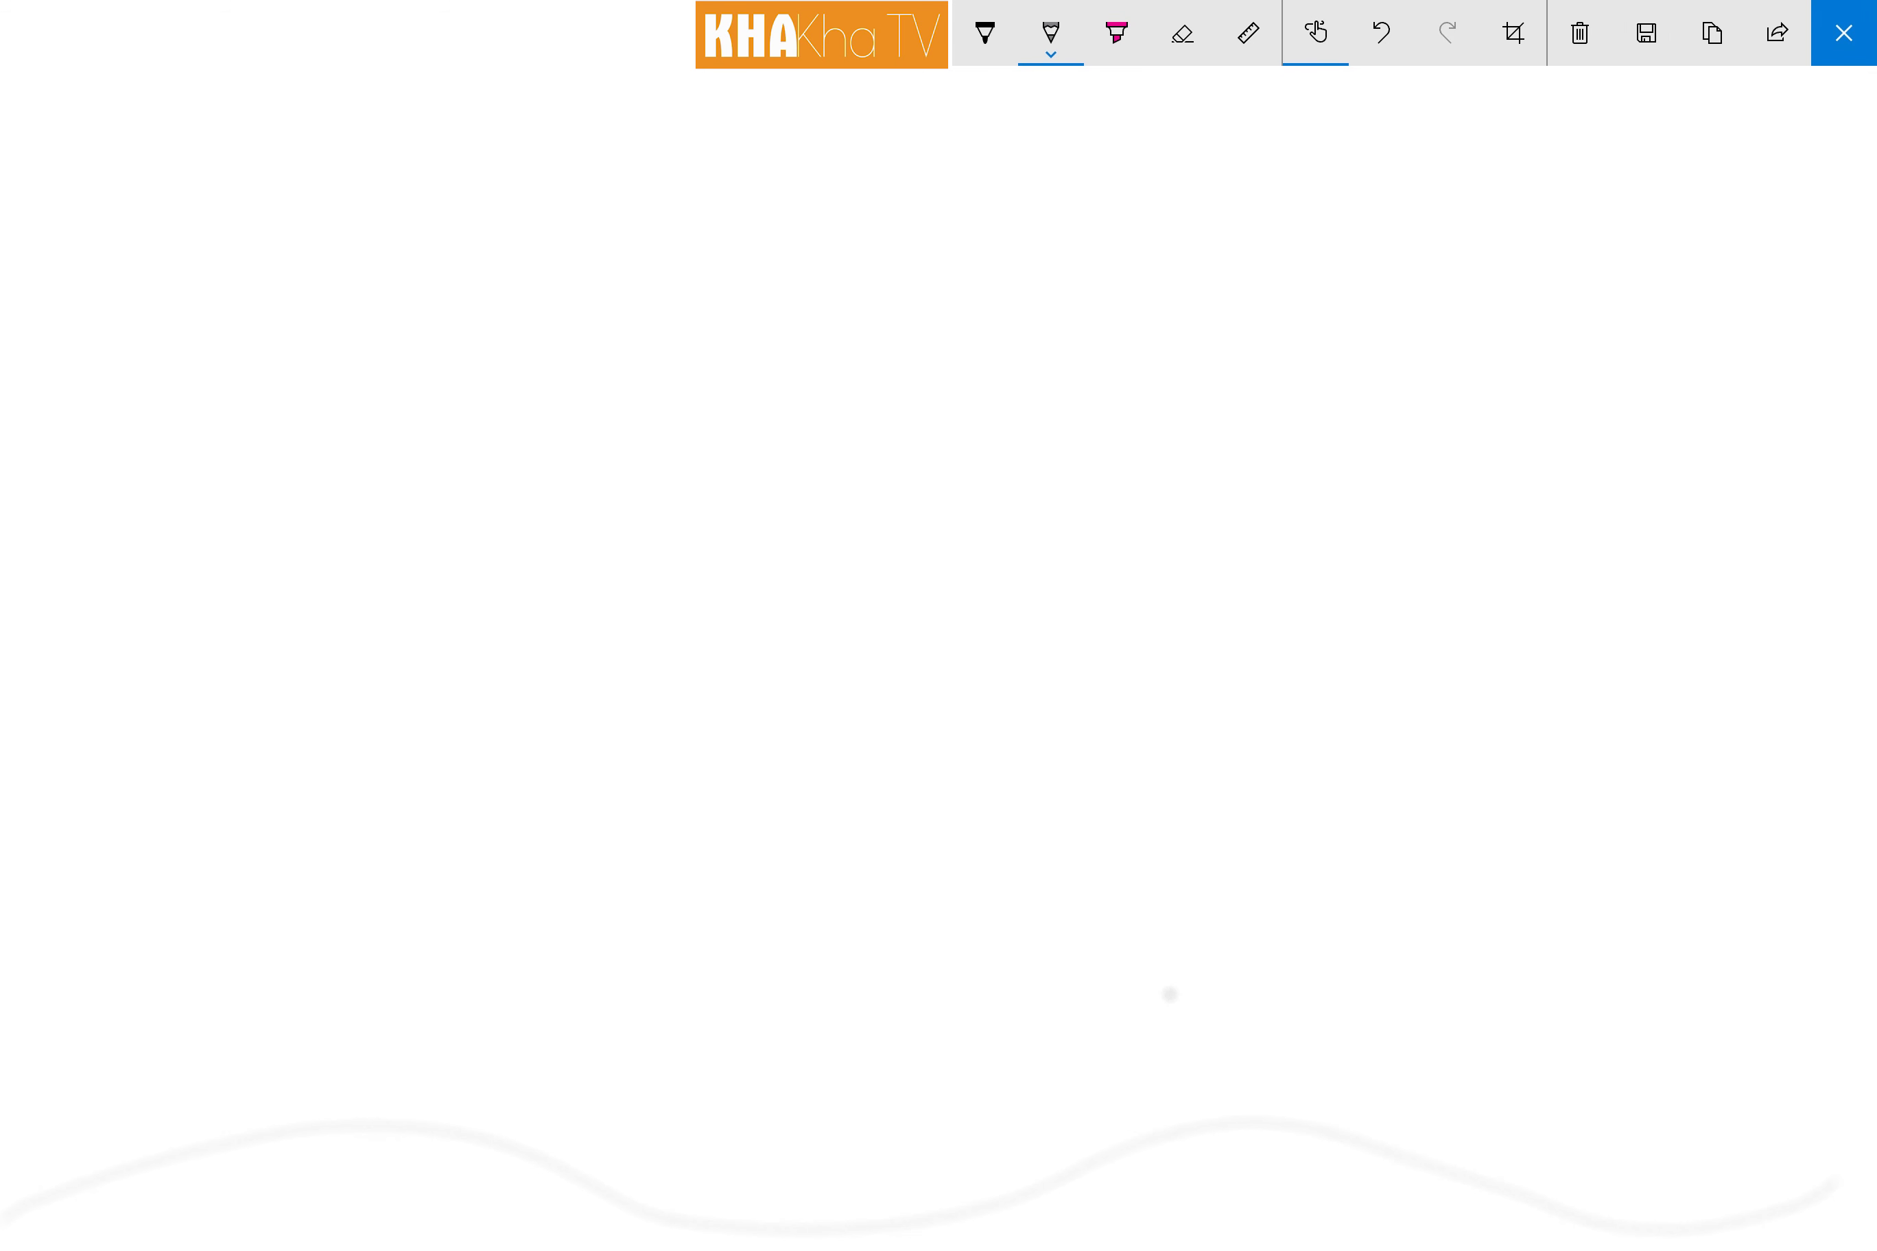
{"action": "key", "text": "super+a"}
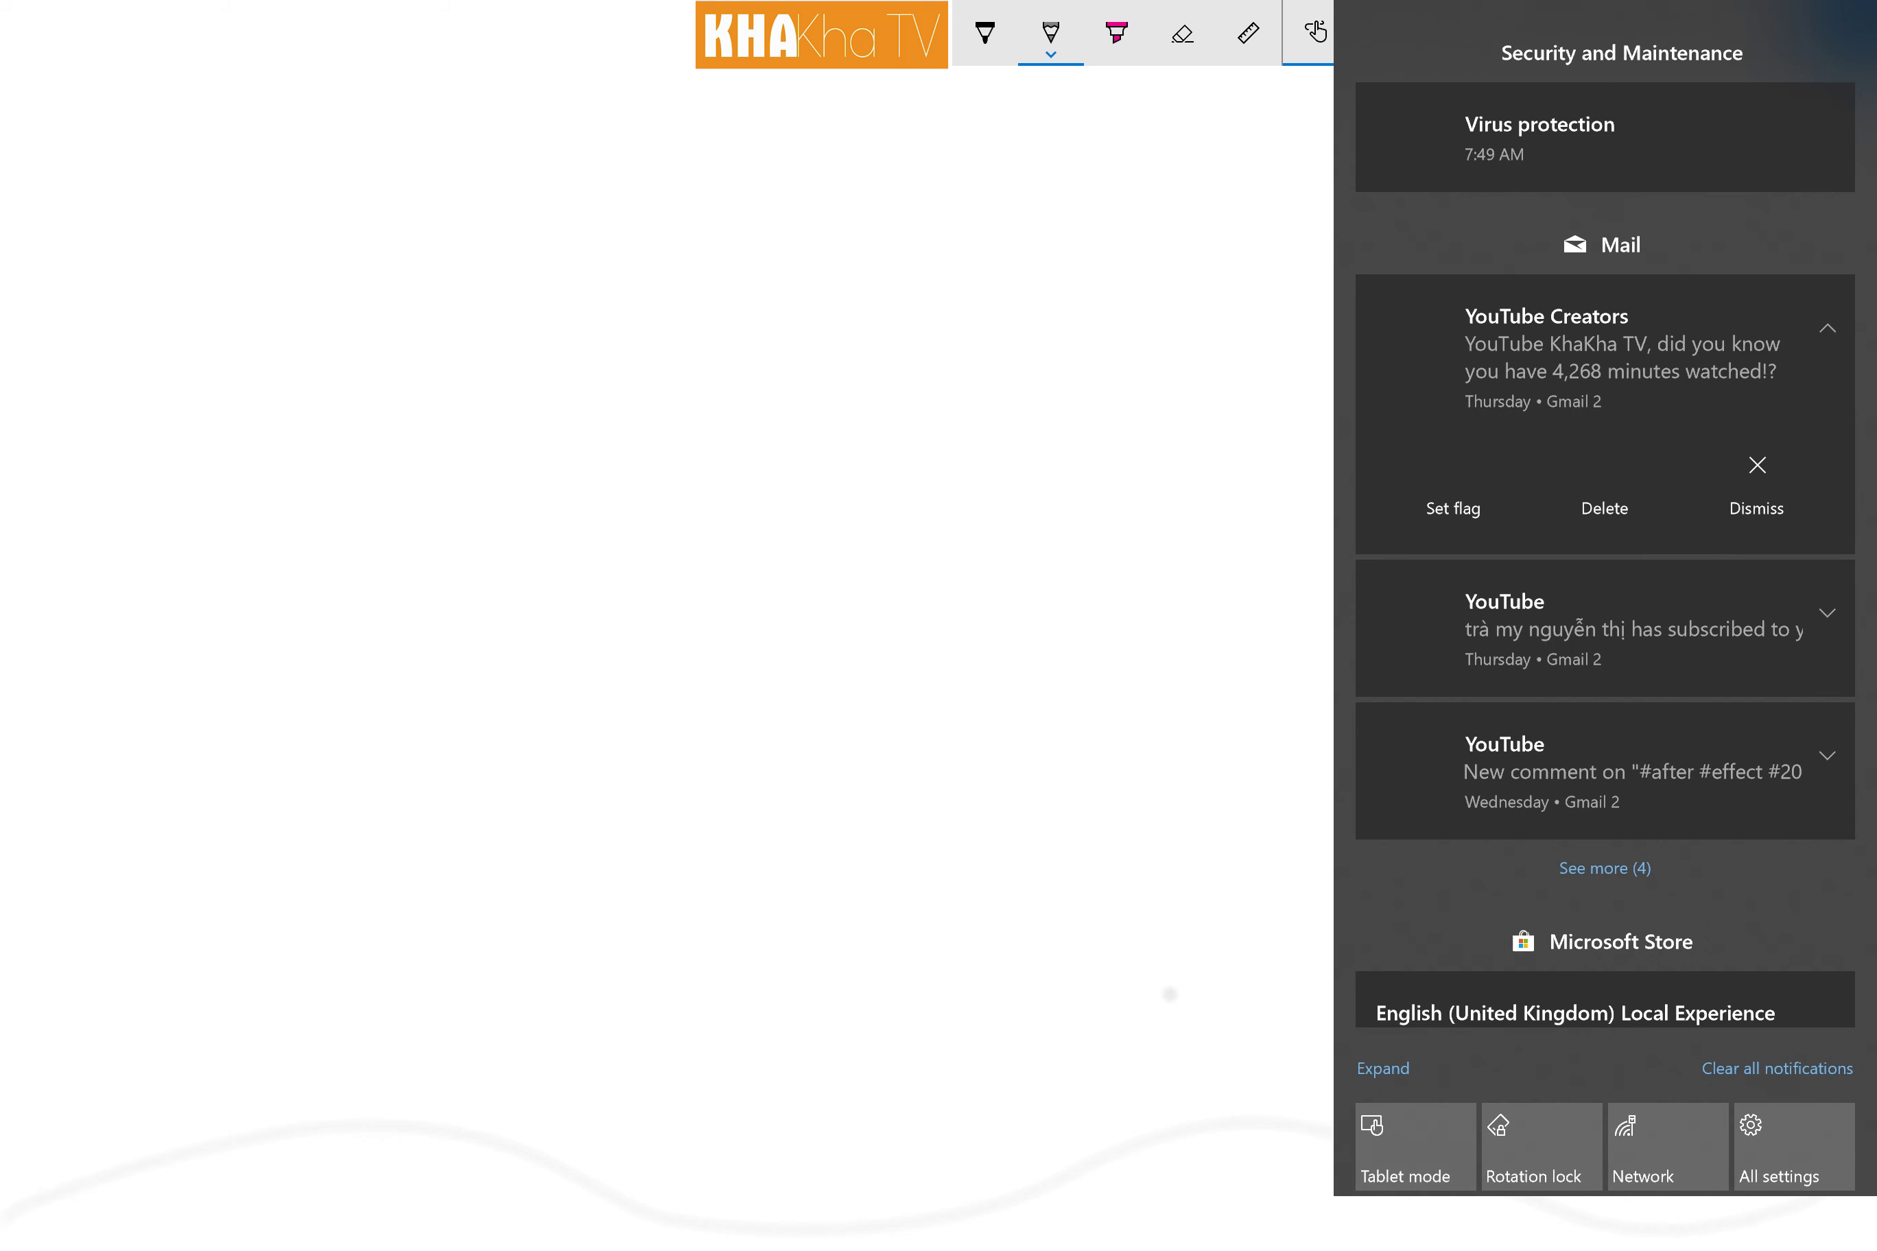
{"action": "left_click", "coordinate": [1211, 913]}
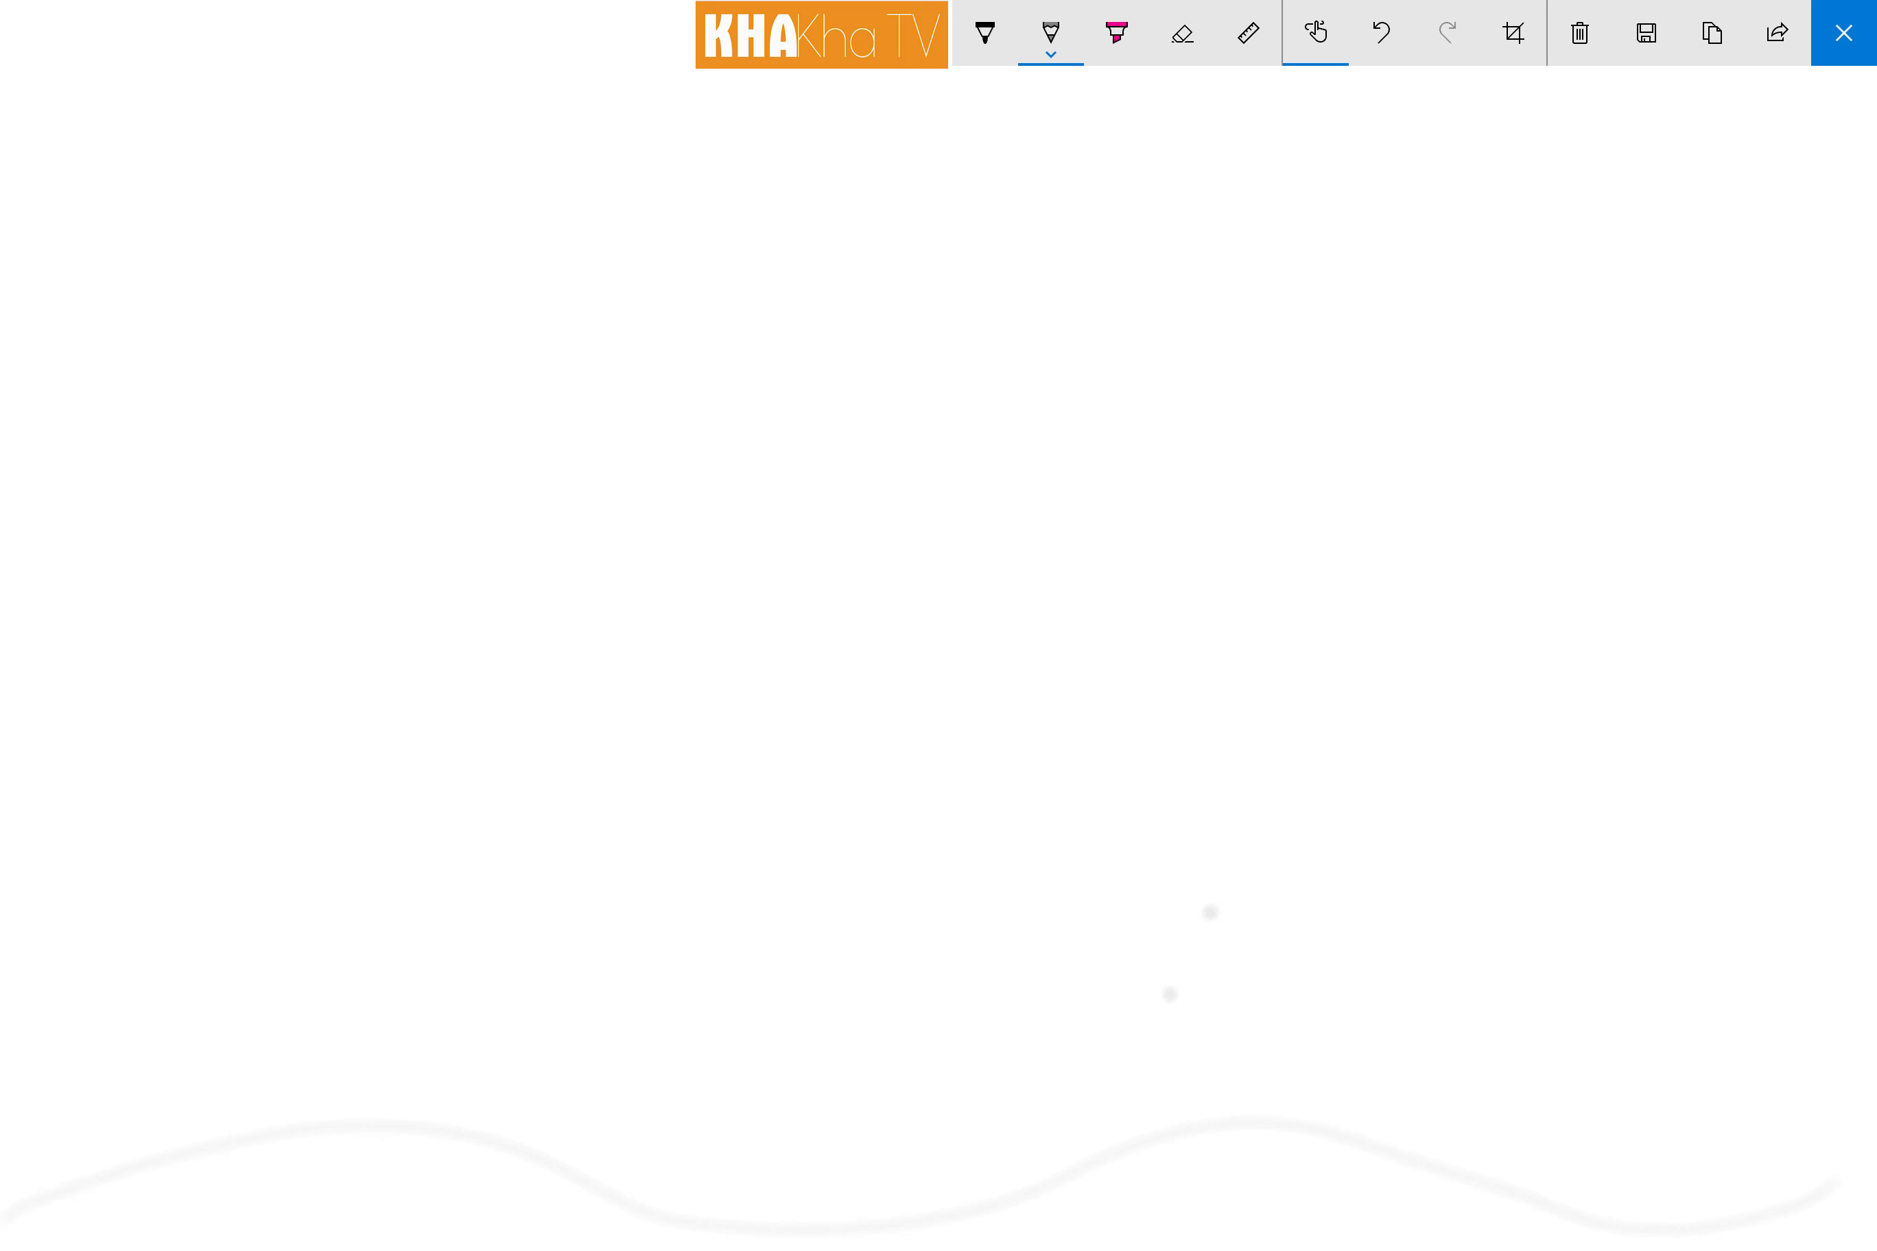
Step: Draw seven layered grey wavy strokes across the lower canvas, forming rolling hills
{"action": "left_click_drag", "start_coordinate": [1699, 1146], "coordinate": [1073, 1086]}
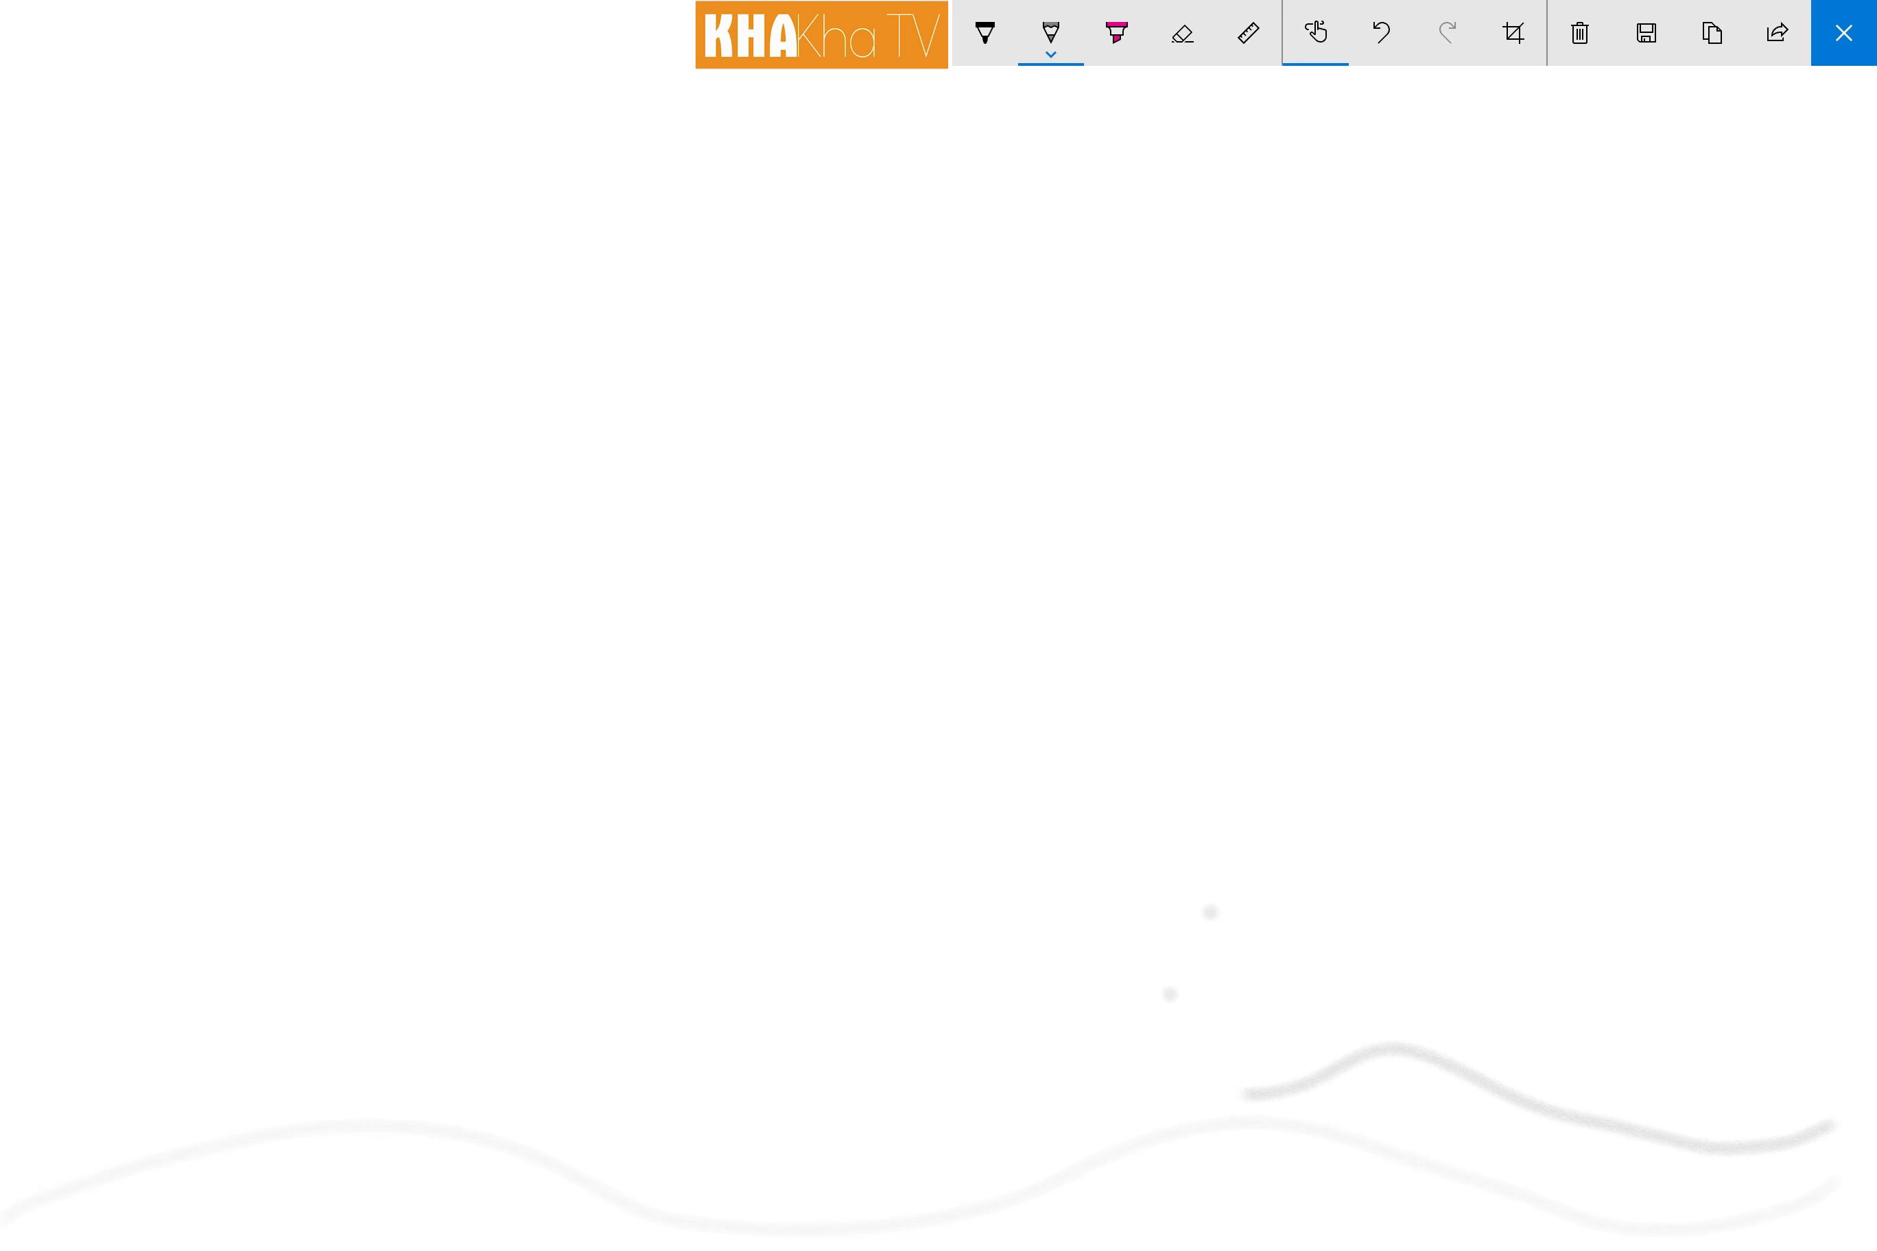
{"action": "left_click_drag", "start_coordinate": [967, 1122], "coordinate": [812, 1165]}
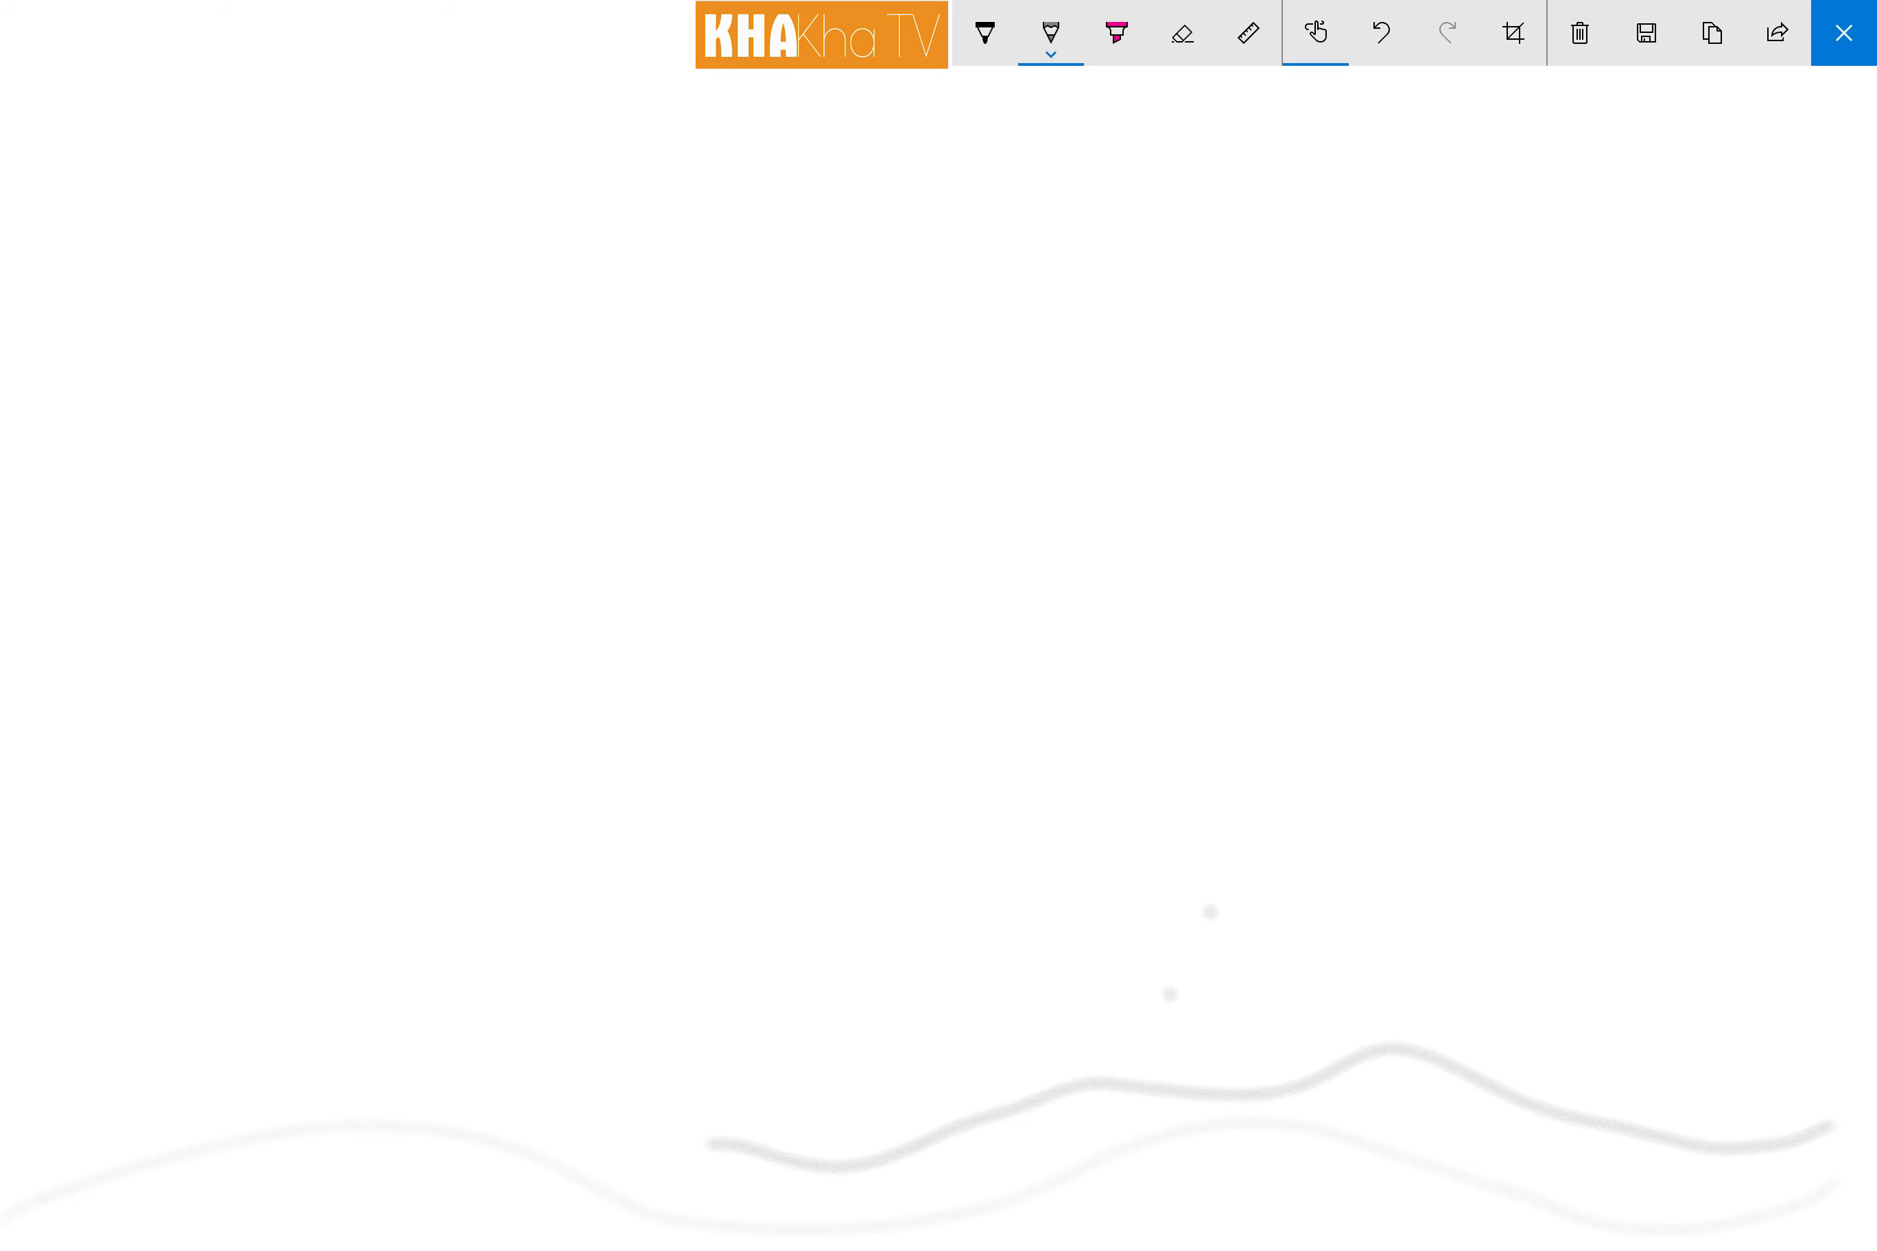
{"action": "mouse_move", "coordinate": [566, 1109]}
{"action": "left_mouse_down"}
{"action": "mouse_move", "coordinate": [387, 1084]}
{"action": "mouse_move", "coordinate": [230, 1092]}
{"action": "mouse_move", "coordinate": [49, 1160]}
{"action": "left_mouse_up"}
{"action": "mouse_move", "coordinate": [1522, 1220]}
{"action": "left_mouse_down"}
{"action": "mouse_move", "coordinate": [1248, 1180]}
{"action": "mouse_move", "coordinate": [1139, 1221]}
{"action": "mouse_move", "coordinate": [850, 1237]}
{"action": "mouse_move", "coordinate": [437, 1201]}
{"action": "mouse_move", "coordinate": [322, 1221]}
{"action": "mouse_move", "coordinate": [183, 1210]}
{"action": "mouse_move", "coordinate": [8, 1247]}
{"action": "left_mouse_up"}
{"action": "mouse_move", "coordinate": [1208, 1040]}
{"action": "left_mouse_down"}
{"action": "mouse_move", "coordinate": [899, 1064]}
{"action": "mouse_move", "coordinate": [725, 1102]}
{"action": "mouse_move", "coordinate": [467, 1024]}
{"action": "mouse_move", "coordinate": [234, 1056]}
{"action": "mouse_move", "coordinate": [77, 1114]}
{"action": "left_mouse_up"}
{"action": "mouse_move", "coordinate": [1300, 1025]}
{"action": "left_mouse_down"}
{"action": "mouse_move", "coordinate": [1539, 997]}
{"action": "mouse_move", "coordinate": [1833, 1058]}
{"action": "left_mouse_up"}
{"action": "left_click_drag", "start_coordinate": [1363, 1019], "coordinate": [1153, 1051]}
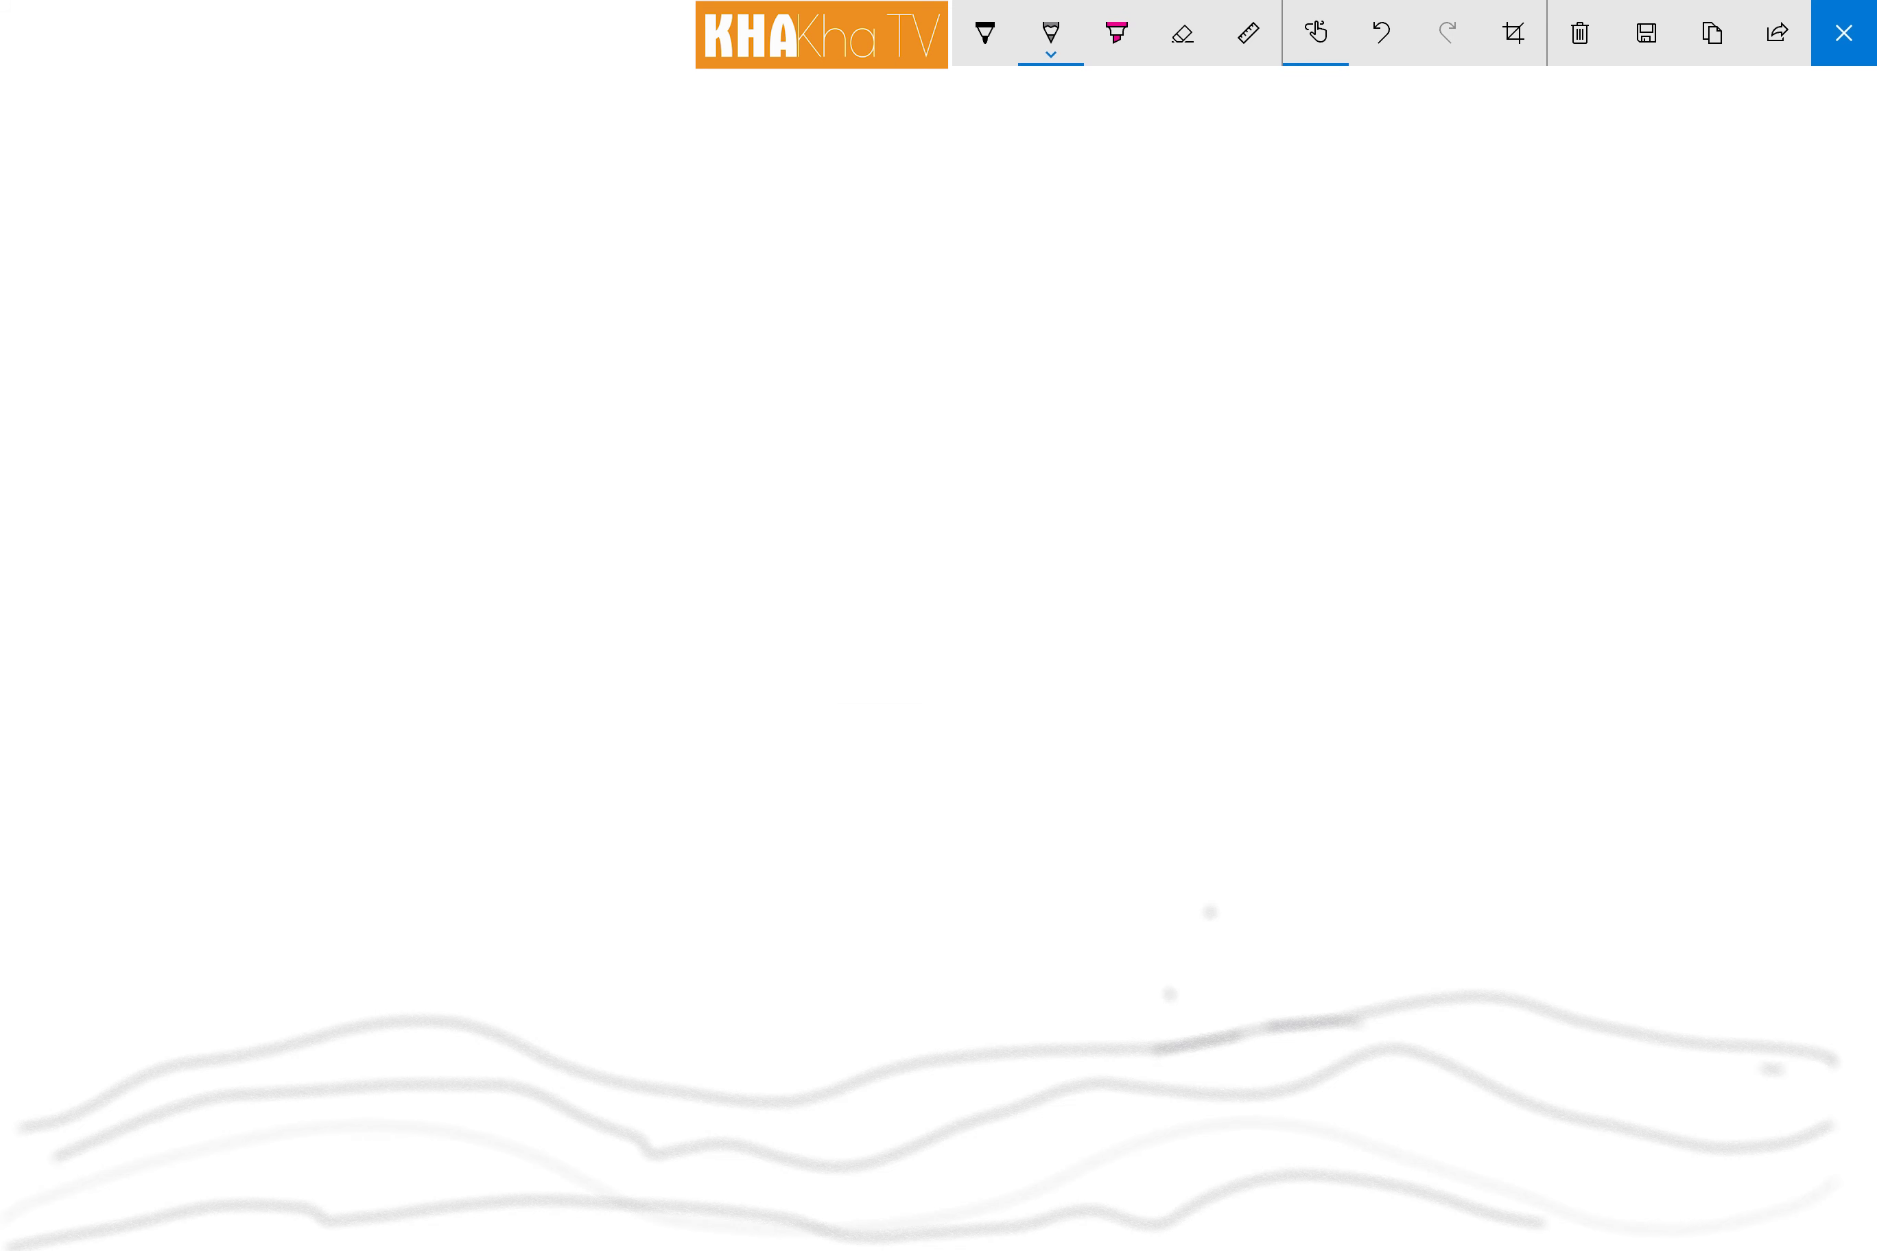
{"action": "left_click", "coordinate": [1050, 32]}
Step: In dark green, draw branch curves at the left edge and the tall trunk
{"action": "left_click", "coordinate": [1015, 305]}
{"action": "left_click_drag", "start_coordinate": [156, 730], "coordinate": [22, 594]}
{"action": "left_click_drag", "start_coordinate": [186, 688], "coordinate": [8, 511]}
{"action": "mouse_move", "coordinate": [167, 616]}
{"action": "left_mouse_down"}
{"action": "mouse_move", "coordinate": [194, 668]}
{"action": "mouse_move", "coordinate": [84, 448]}
{"action": "mouse_move", "coordinate": [46, 87]}
{"action": "left_mouse_up"}
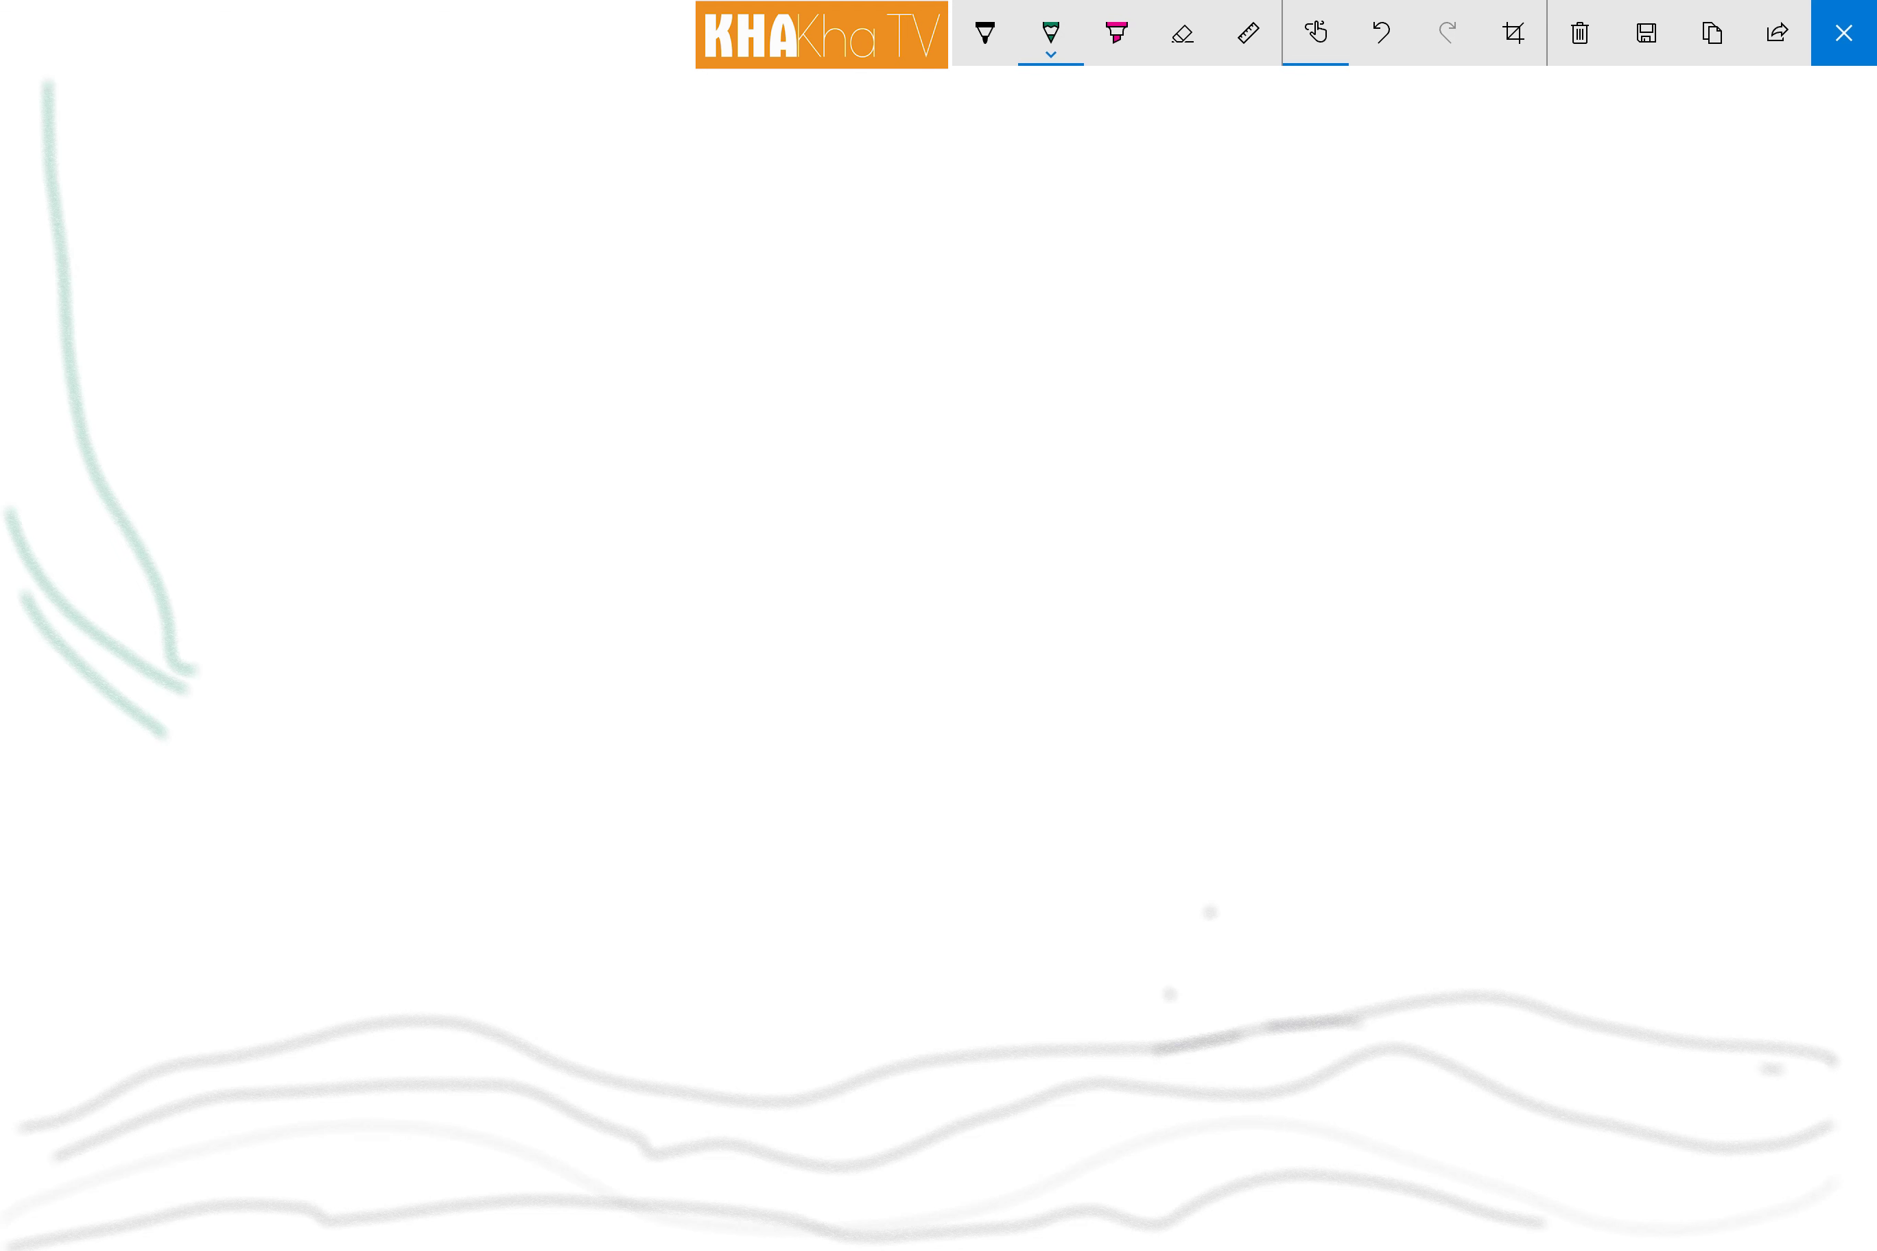
{"action": "mouse_move", "coordinate": [100, 184]}
{"action": "left_mouse_down"}
{"action": "mouse_move", "coordinate": [222, 661]}
{"action": "mouse_move", "coordinate": [232, 1056]}
{"action": "left_mouse_up"}
{"action": "left_click_drag", "start_coordinate": [179, 832], "coordinate": [170, 1013]}
Step: Add the upper branch, an inner canopy lobe, the lower canopy edge and trunk strokes
{"action": "mouse_move", "coordinate": [165, 468]}
{"action": "left_mouse_down"}
{"action": "mouse_move", "coordinate": [297, 219]}
{"action": "mouse_move", "coordinate": [448, 111]}
{"action": "left_mouse_up"}
{"action": "mouse_move", "coordinate": [380, 198]}
{"action": "left_mouse_down"}
{"action": "mouse_move", "coordinate": [257, 349]}
{"action": "mouse_move", "coordinate": [218, 476]}
{"action": "left_mouse_up"}
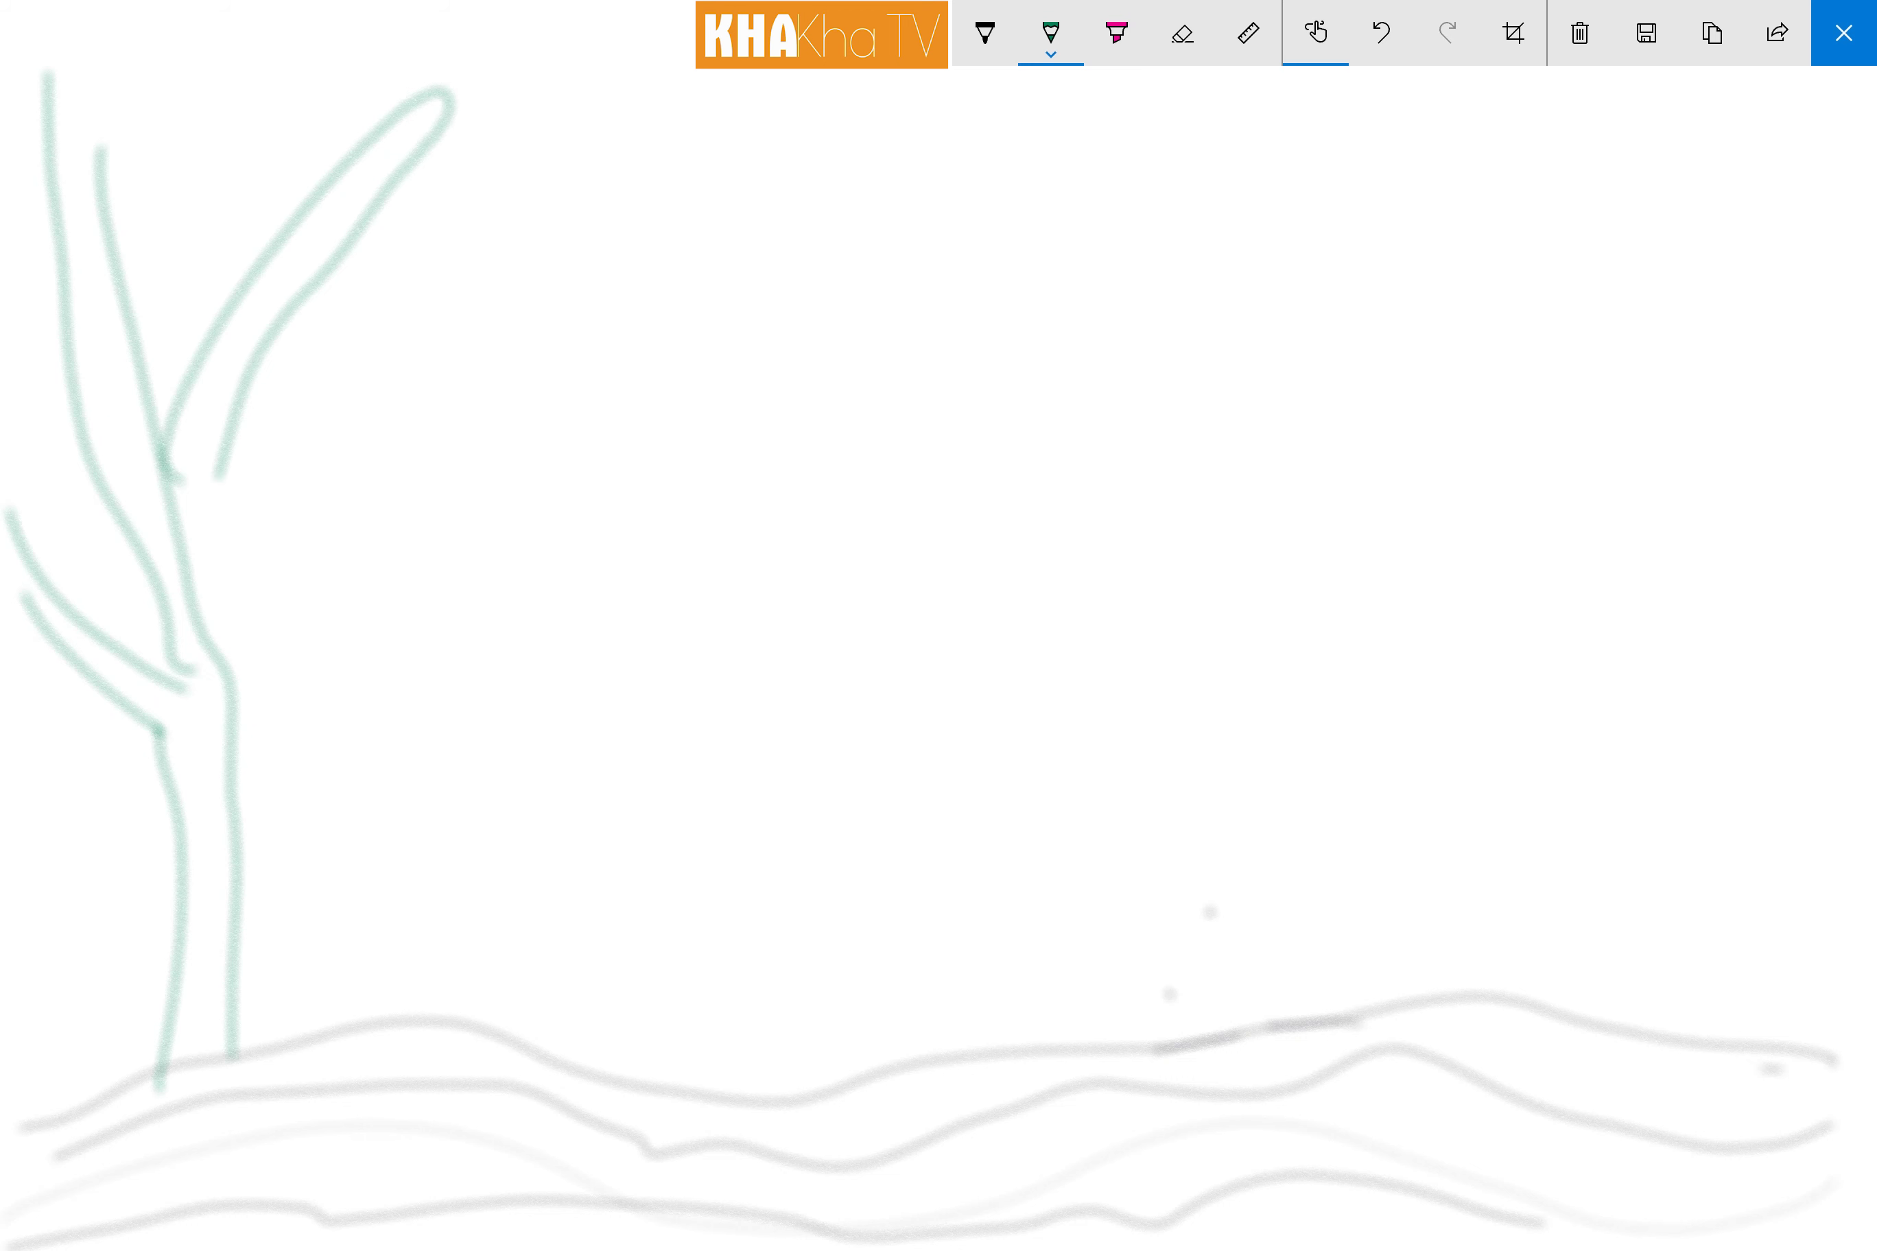
{"action": "mouse_move", "coordinate": [223, 606]}
{"action": "left_mouse_down"}
{"action": "mouse_move", "coordinate": [323, 494]}
{"action": "mouse_move", "coordinate": [565, 394]}
{"action": "mouse_move", "coordinate": [524, 260]}
{"action": "mouse_move", "coordinate": [602, 143]}
{"action": "mouse_move", "coordinate": [788, 314]}
{"action": "mouse_move", "coordinate": [452, 548]}
{"action": "mouse_move", "coordinate": [278, 636]}
{"action": "mouse_move", "coordinate": [493, 688]}
{"action": "mouse_move", "coordinate": [763, 549]}
{"action": "mouse_move", "coordinate": [936, 287]}
{"action": "mouse_move", "coordinate": [852, 68]}
{"action": "mouse_move", "coordinate": [537, 6]}
{"action": "mouse_move", "coordinate": [246, 69]}
{"action": "mouse_move", "coordinate": [133, 47]}
{"action": "left_mouse_up"}
{"action": "mouse_move", "coordinate": [247, 754]}
{"action": "left_mouse_down"}
{"action": "mouse_move", "coordinate": [667, 703]}
{"action": "mouse_move", "coordinate": [897, 533]}
{"action": "mouse_move", "coordinate": [981, 230]}
{"action": "mouse_move", "coordinate": [929, 69]}
{"action": "left_mouse_up"}
{"action": "mouse_move", "coordinate": [153, 682]}
{"action": "left_mouse_down"}
{"action": "mouse_move", "coordinate": [226, 743]}
{"action": "mouse_move", "coordinate": [214, 827]}
{"action": "left_mouse_up"}
Step: Switch the pencil to blue and add lines at the trunk base and below the canopy
{"action": "left_click", "coordinate": [1049, 32]}
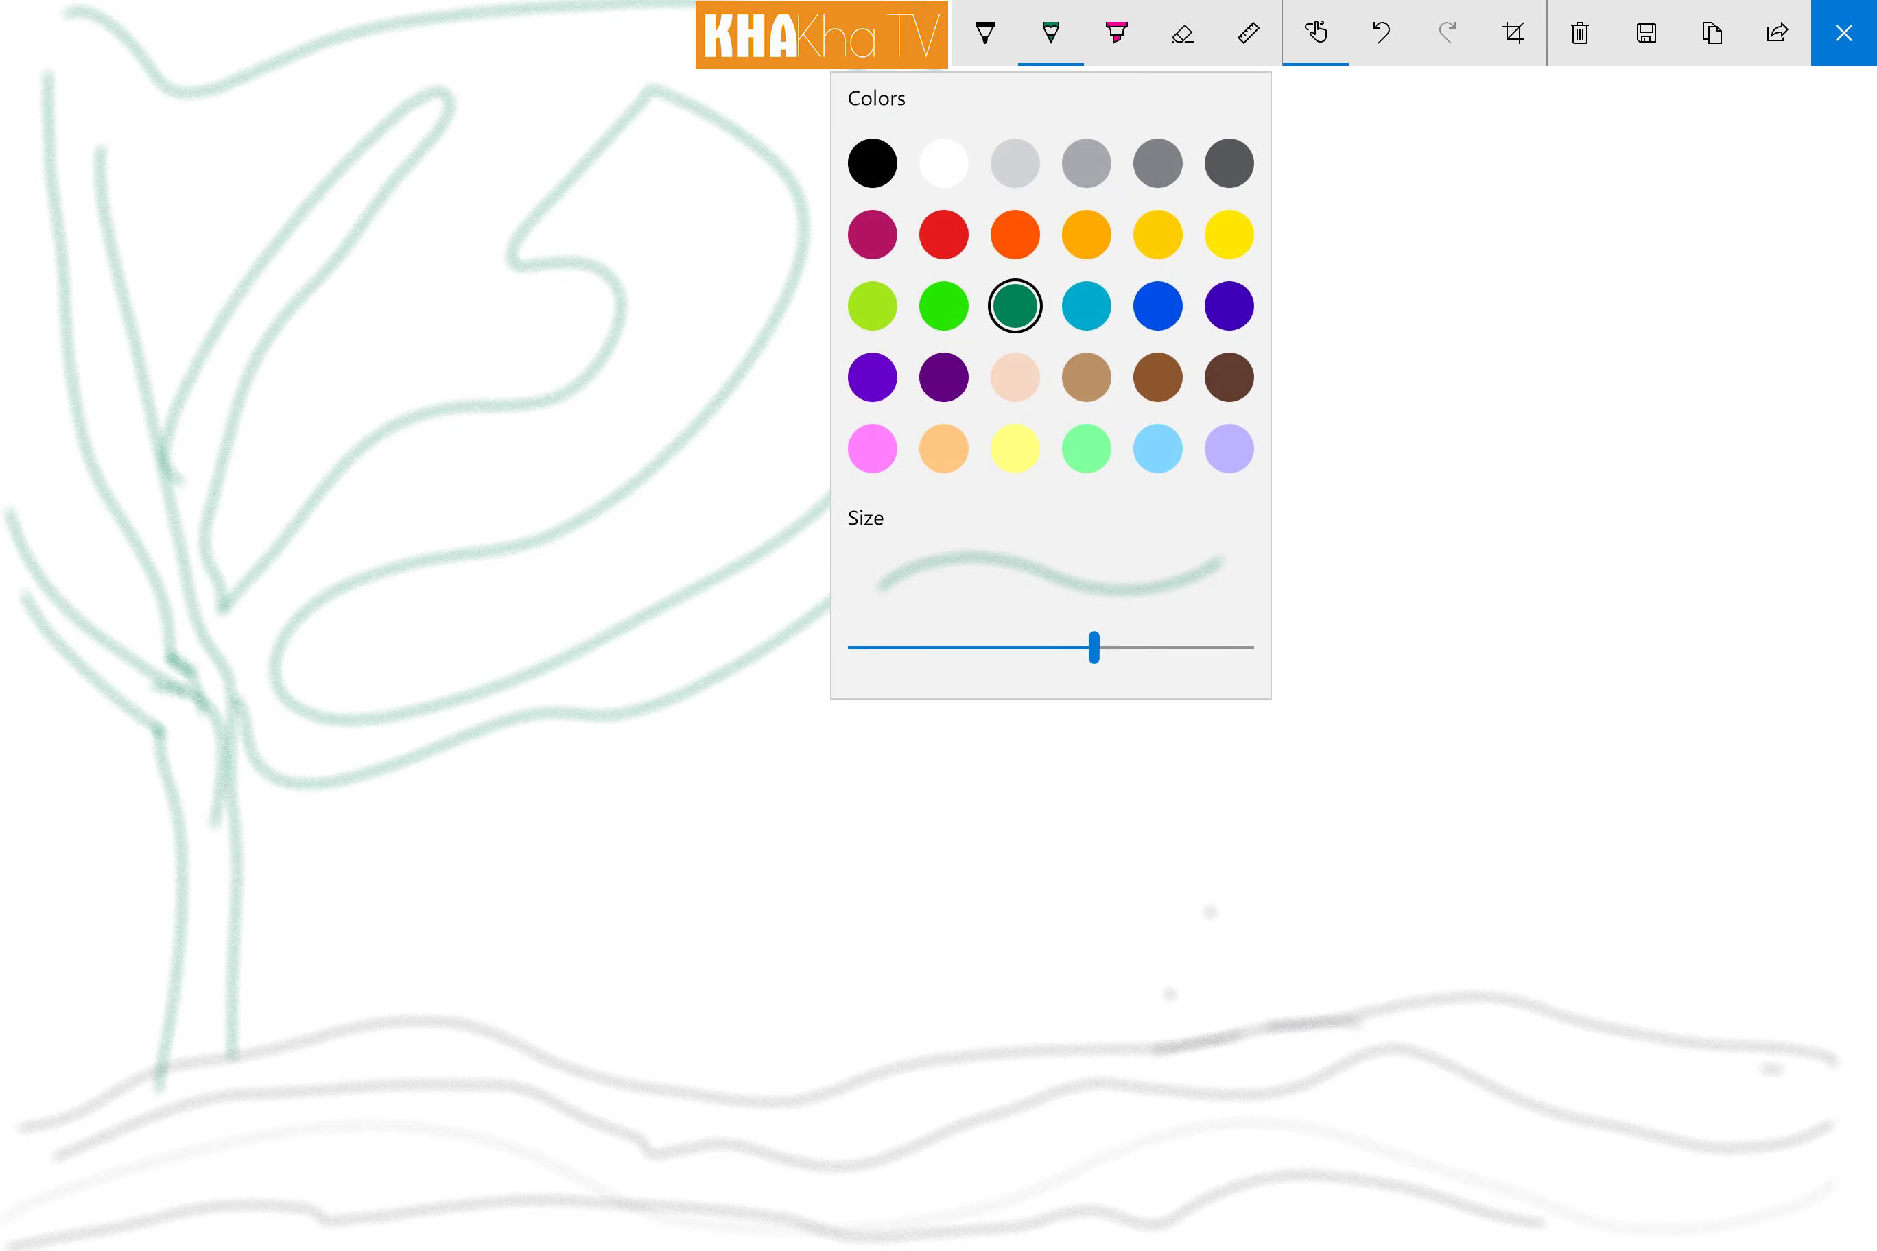
{"action": "left_click", "coordinate": [1156, 313]}
{"action": "left_click_drag", "start_coordinate": [173, 1068], "coordinate": [47, 1126]}
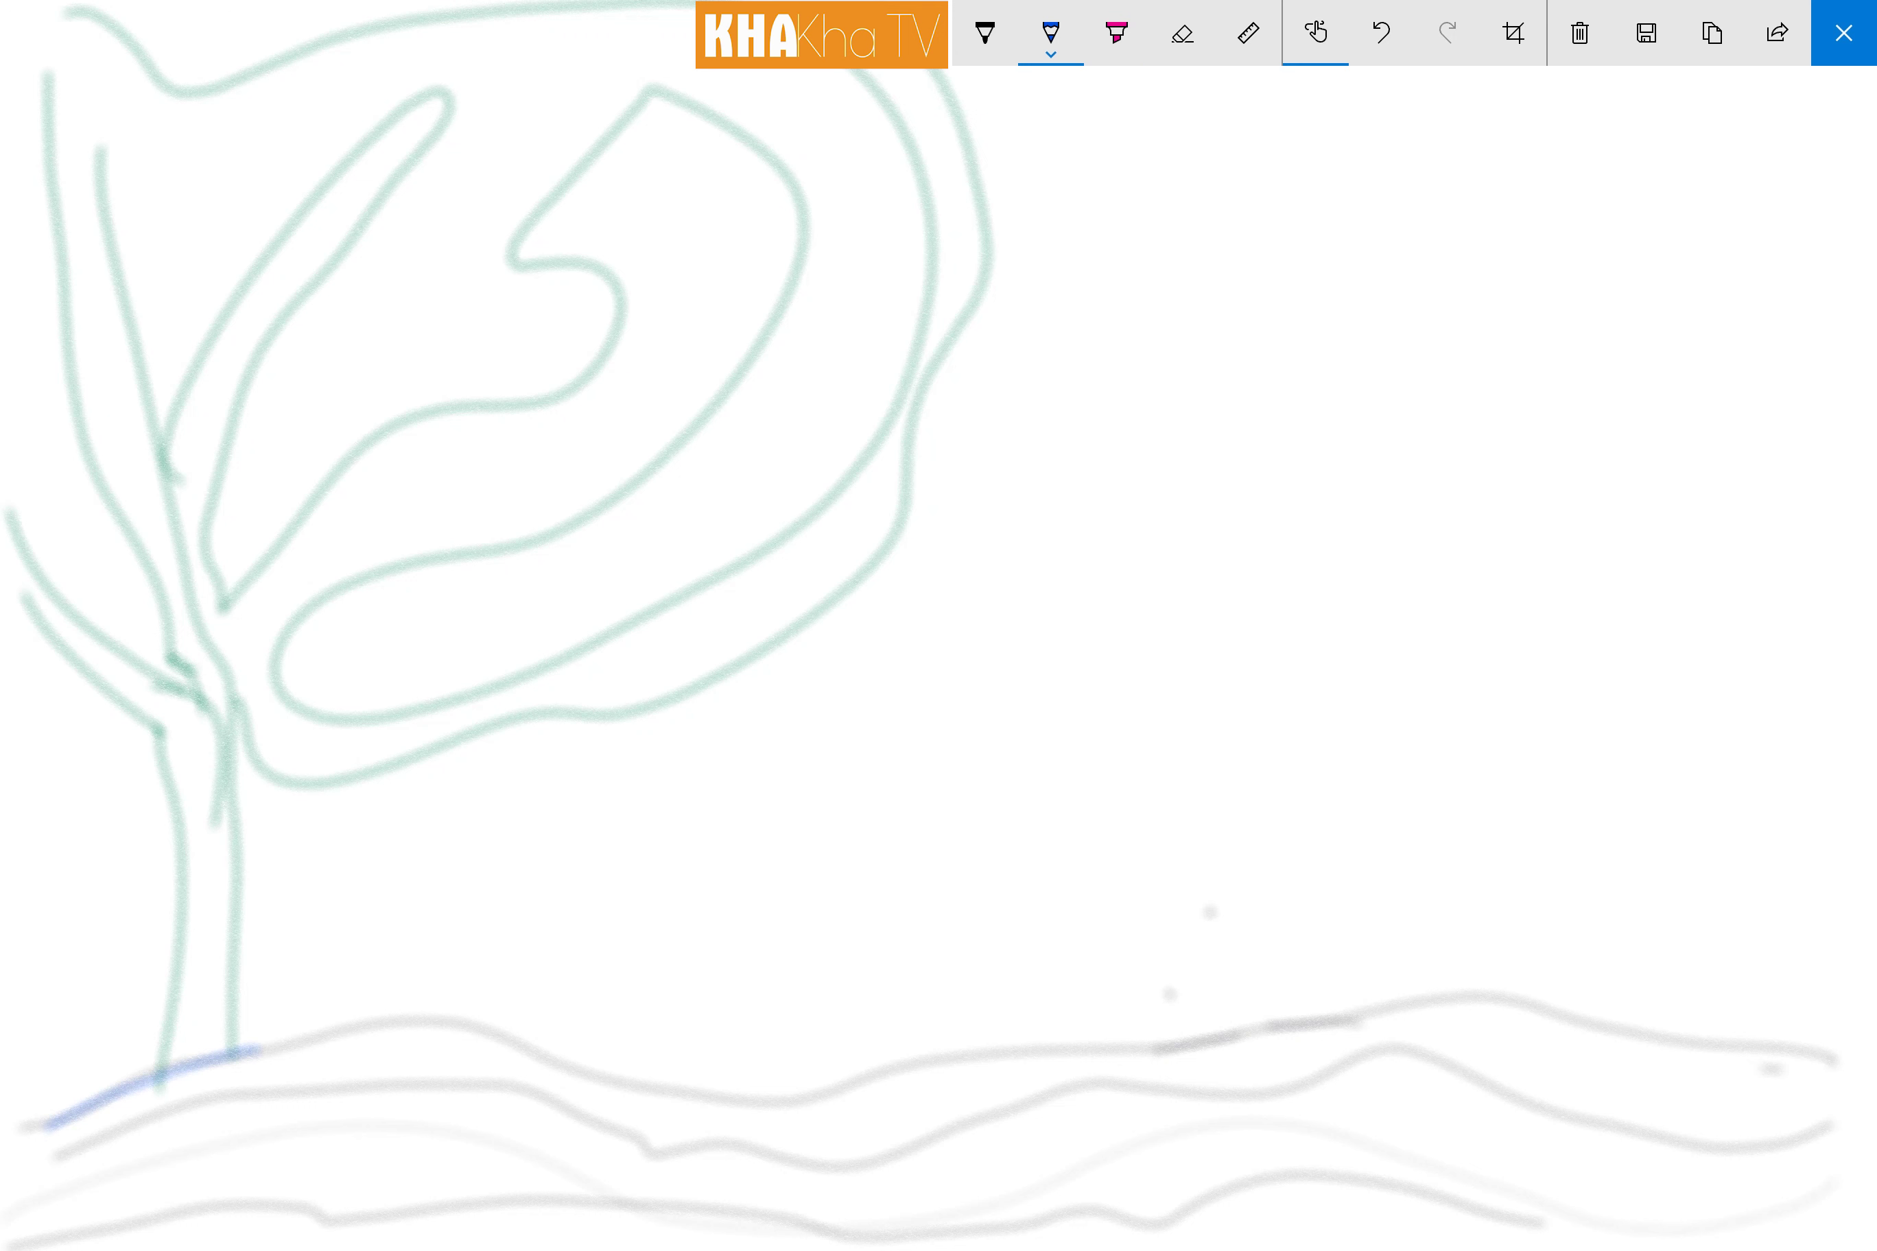
{"action": "left_click_drag", "start_coordinate": [279, 775], "coordinate": [335, 1038]}
Step: Add blue loops, small marks and two long streaks through the canopy
{"action": "mouse_move", "coordinate": [255, 420]}
{"action": "left_mouse_down"}
{"action": "mouse_move", "coordinate": [356, 345]}
{"action": "mouse_move", "coordinate": [339, 360]}
{"action": "mouse_move", "coordinate": [452, 321]}
{"action": "left_mouse_up"}
{"action": "mouse_move", "coordinate": [695, 259]}
{"action": "left_mouse_down"}
{"action": "mouse_move", "coordinate": [731, 211]}
{"action": "mouse_move", "coordinate": [715, 267]}
{"action": "left_mouse_up"}
{"action": "left_click_drag", "start_coordinate": [503, 608], "coordinate": [559, 569]}
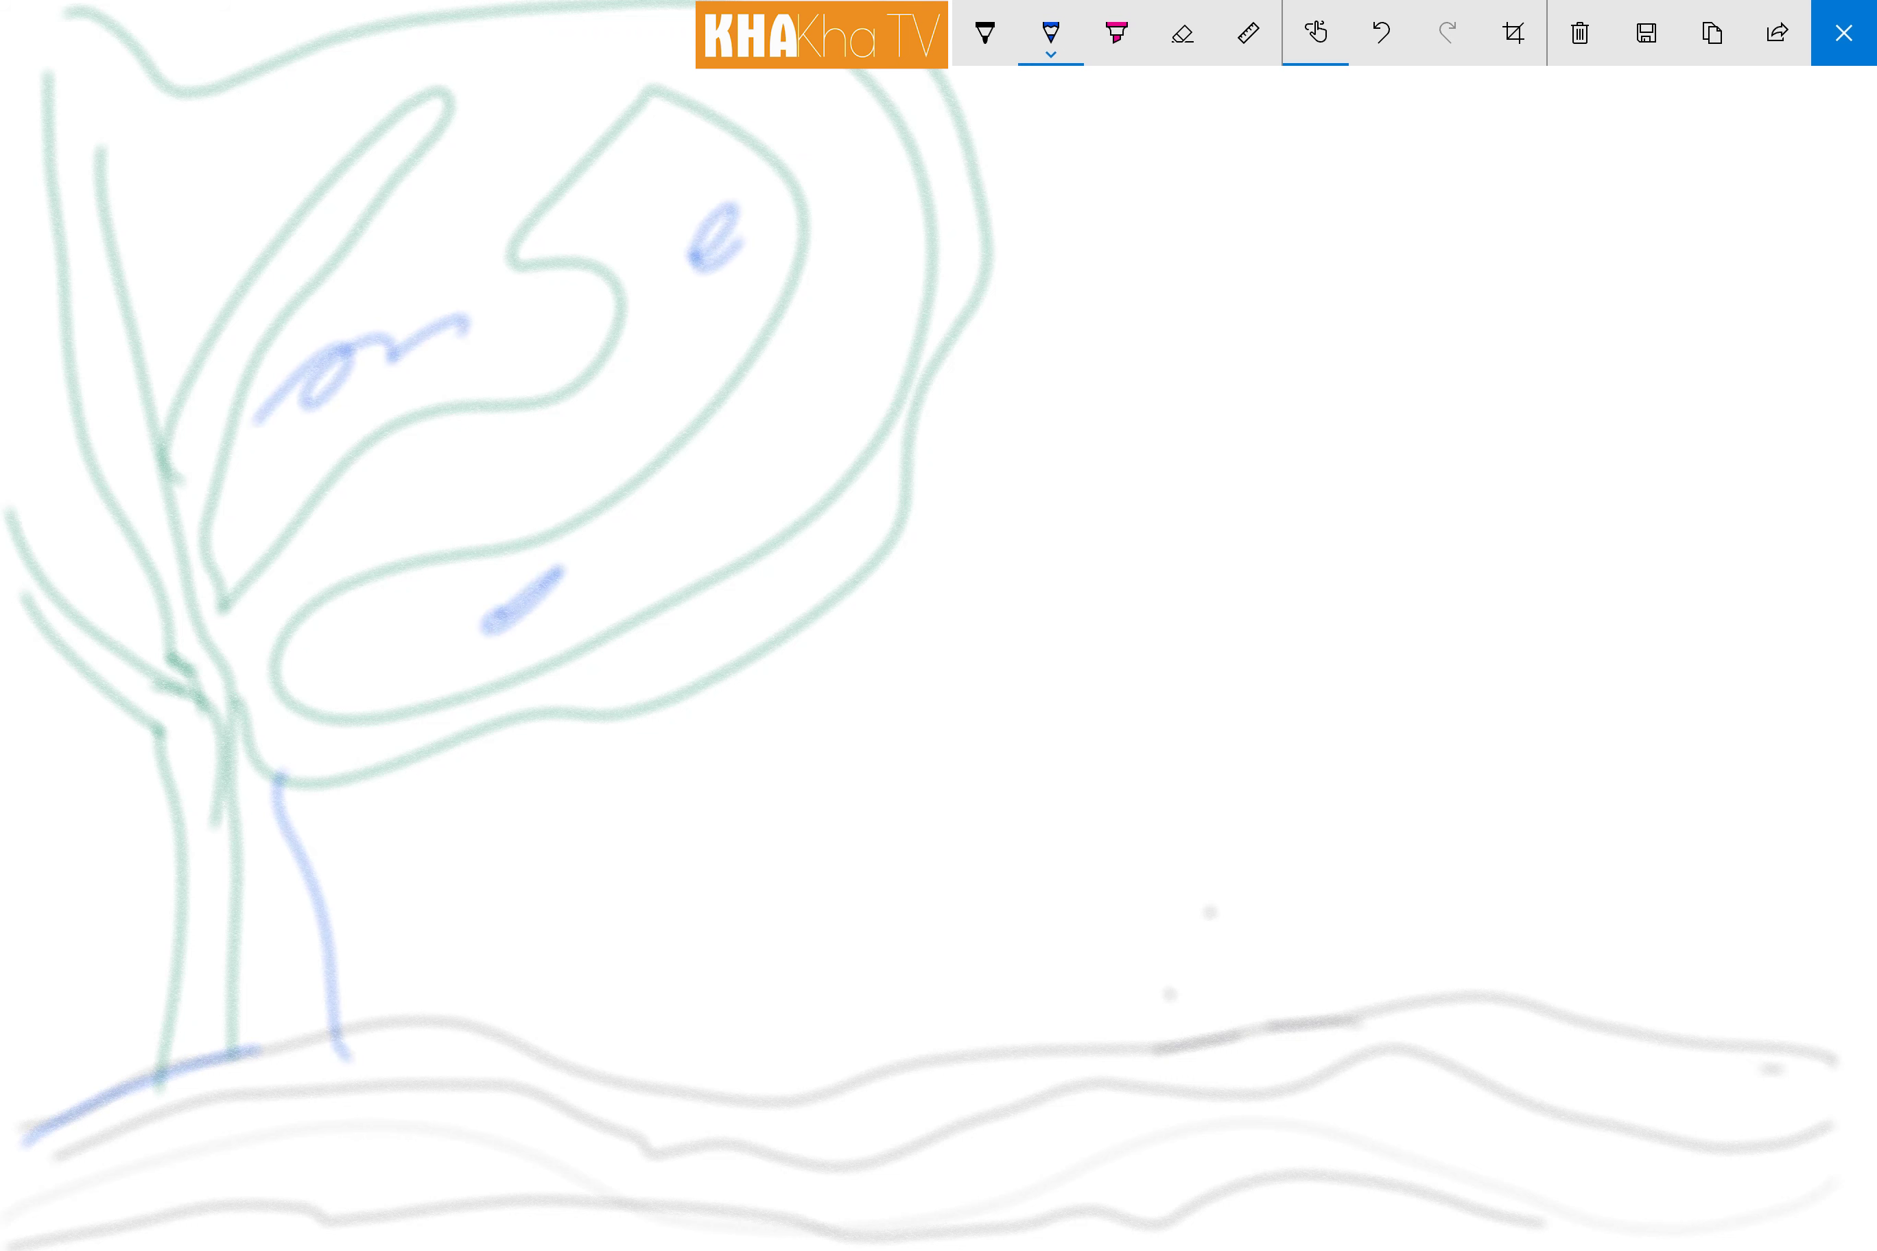
{"action": "left_click_drag", "start_coordinate": [537, 113], "coordinate": [570, 55]}
{"action": "left_click_drag", "start_coordinate": [257, 143], "coordinate": [152, 172]}
{"action": "mouse_move", "coordinate": [422, 644]}
{"action": "left_mouse_down"}
{"action": "mouse_move", "coordinate": [723, 462]}
{"action": "mouse_move", "coordinate": [874, 292]}
{"action": "left_mouse_up"}
{"action": "mouse_move", "coordinate": [565, 677]}
{"action": "left_mouse_down"}
{"action": "mouse_move", "coordinate": [808, 507]}
{"action": "mouse_move", "coordinate": [879, 356]}
{"action": "left_mouse_up"}
Step: Set the bold pen to dark green and draw the left, top and right-reaching branches
{"action": "left_click", "coordinate": [985, 33]}
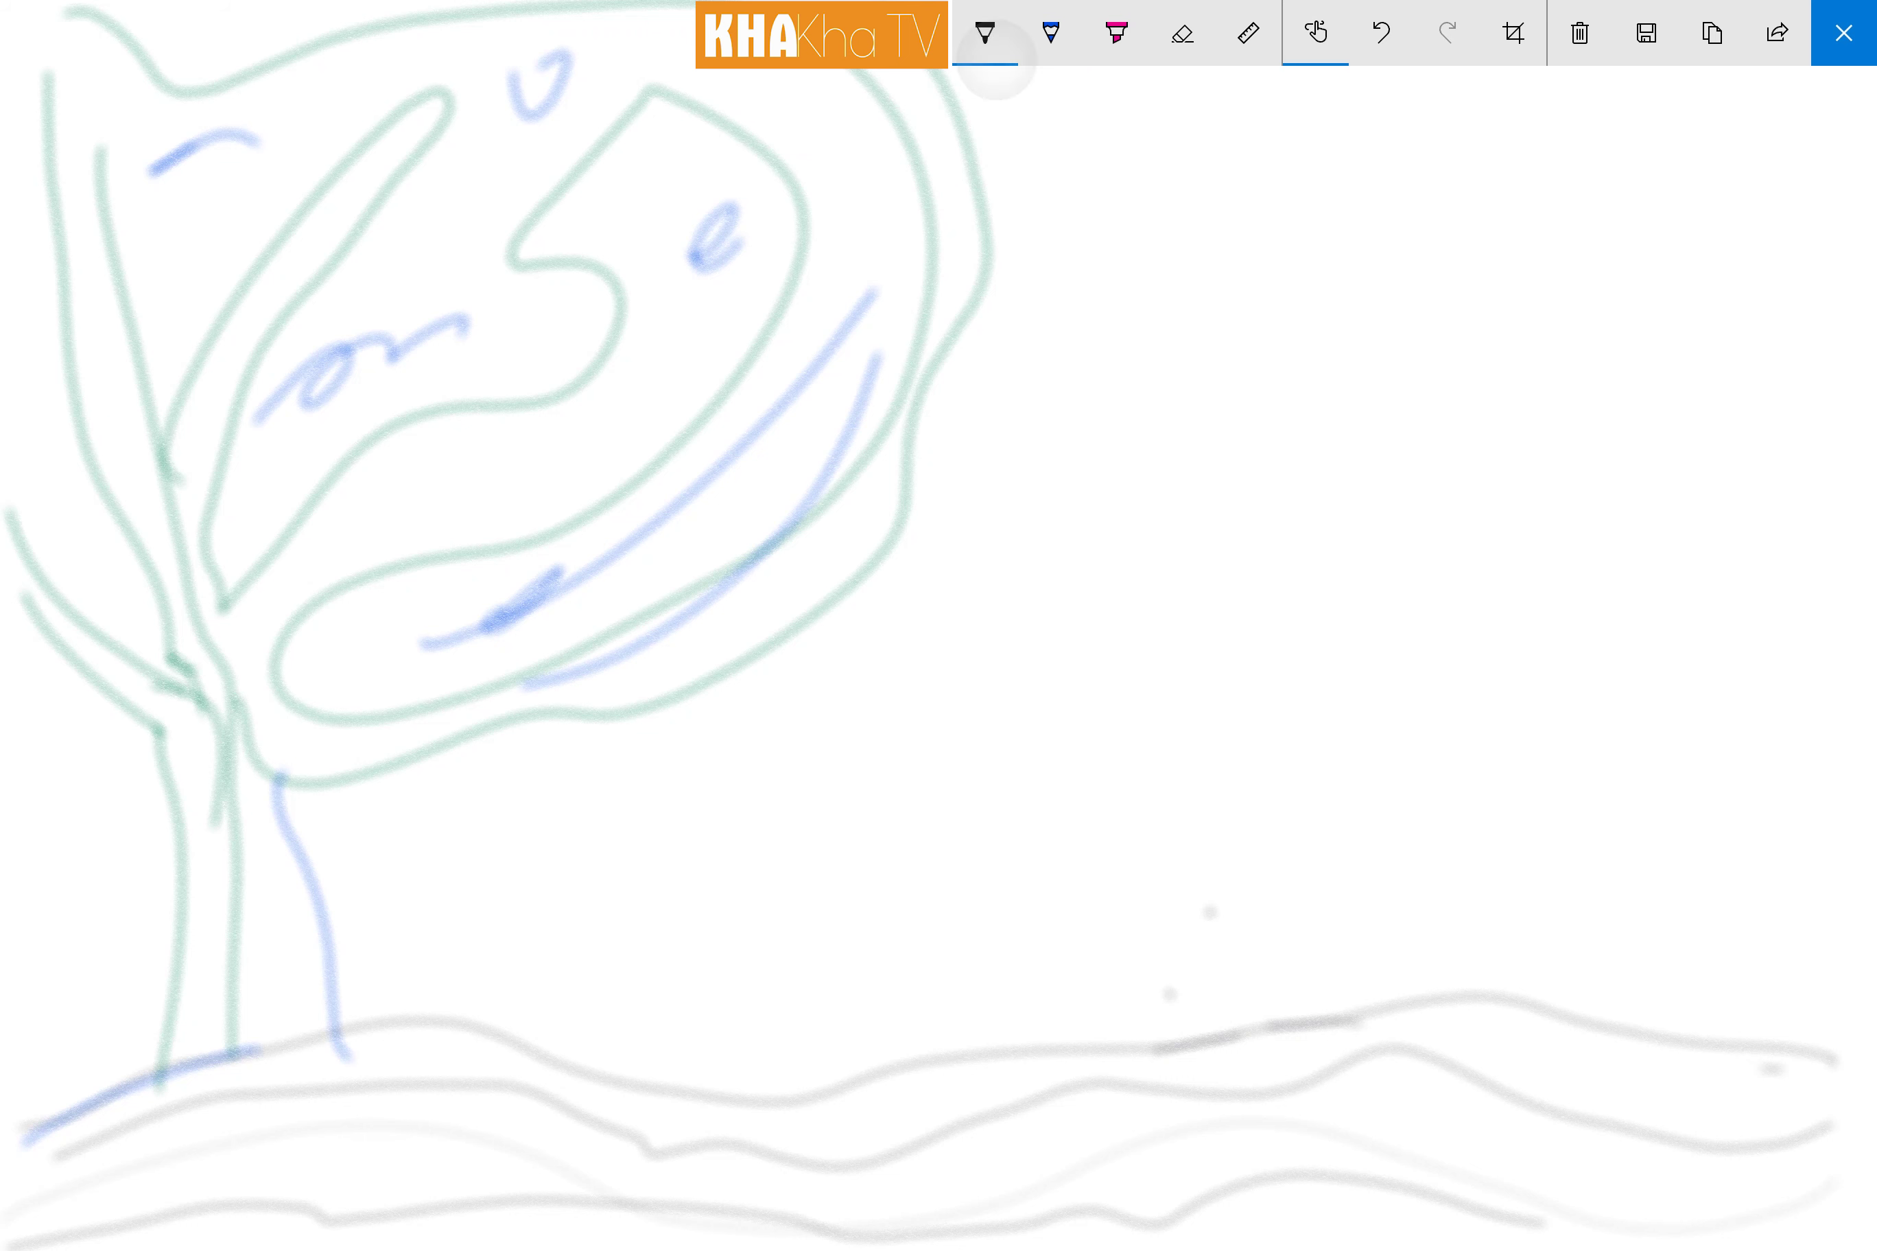
{"action": "left_click", "coordinate": [949, 306]}
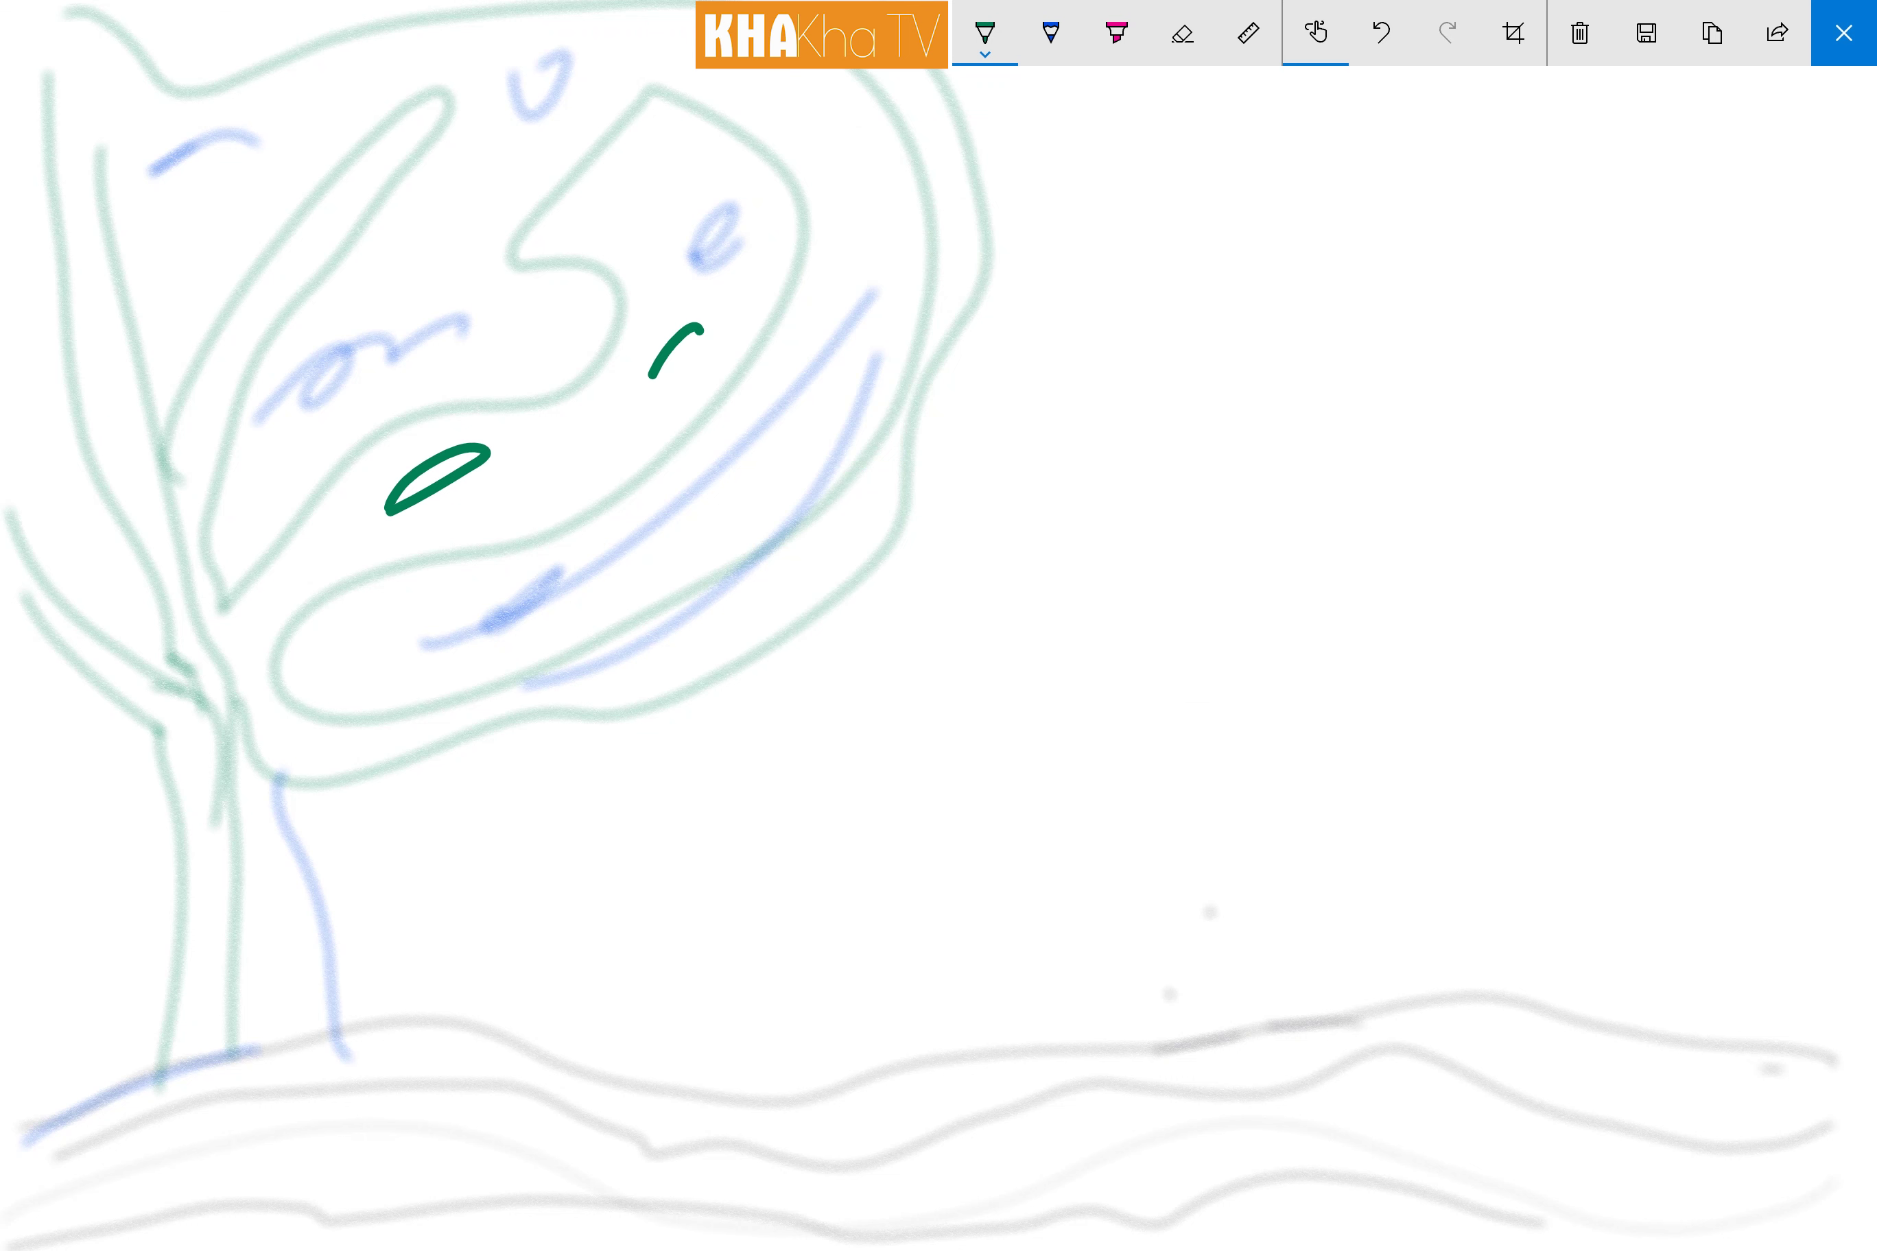
{"action": "left_click_drag", "start_coordinate": [197, 671], "coordinate": [37, 463]}
{"action": "left_click_drag", "start_coordinate": [78, 389], "coordinate": [129, 552]}
{"action": "mouse_move", "coordinate": [358, 198]}
{"action": "left_mouse_down"}
{"action": "mouse_move", "coordinate": [256, 338]}
{"action": "mouse_move", "coordinate": [177, 523]}
{"action": "mouse_move", "coordinate": [489, 412]}
{"action": "mouse_move", "coordinate": [647, 295]}
{"action": "left_mouse_up"}
{"action": "left_click_drag", "start_coordinate": [209, 650], "coordinate": [762, 440]}
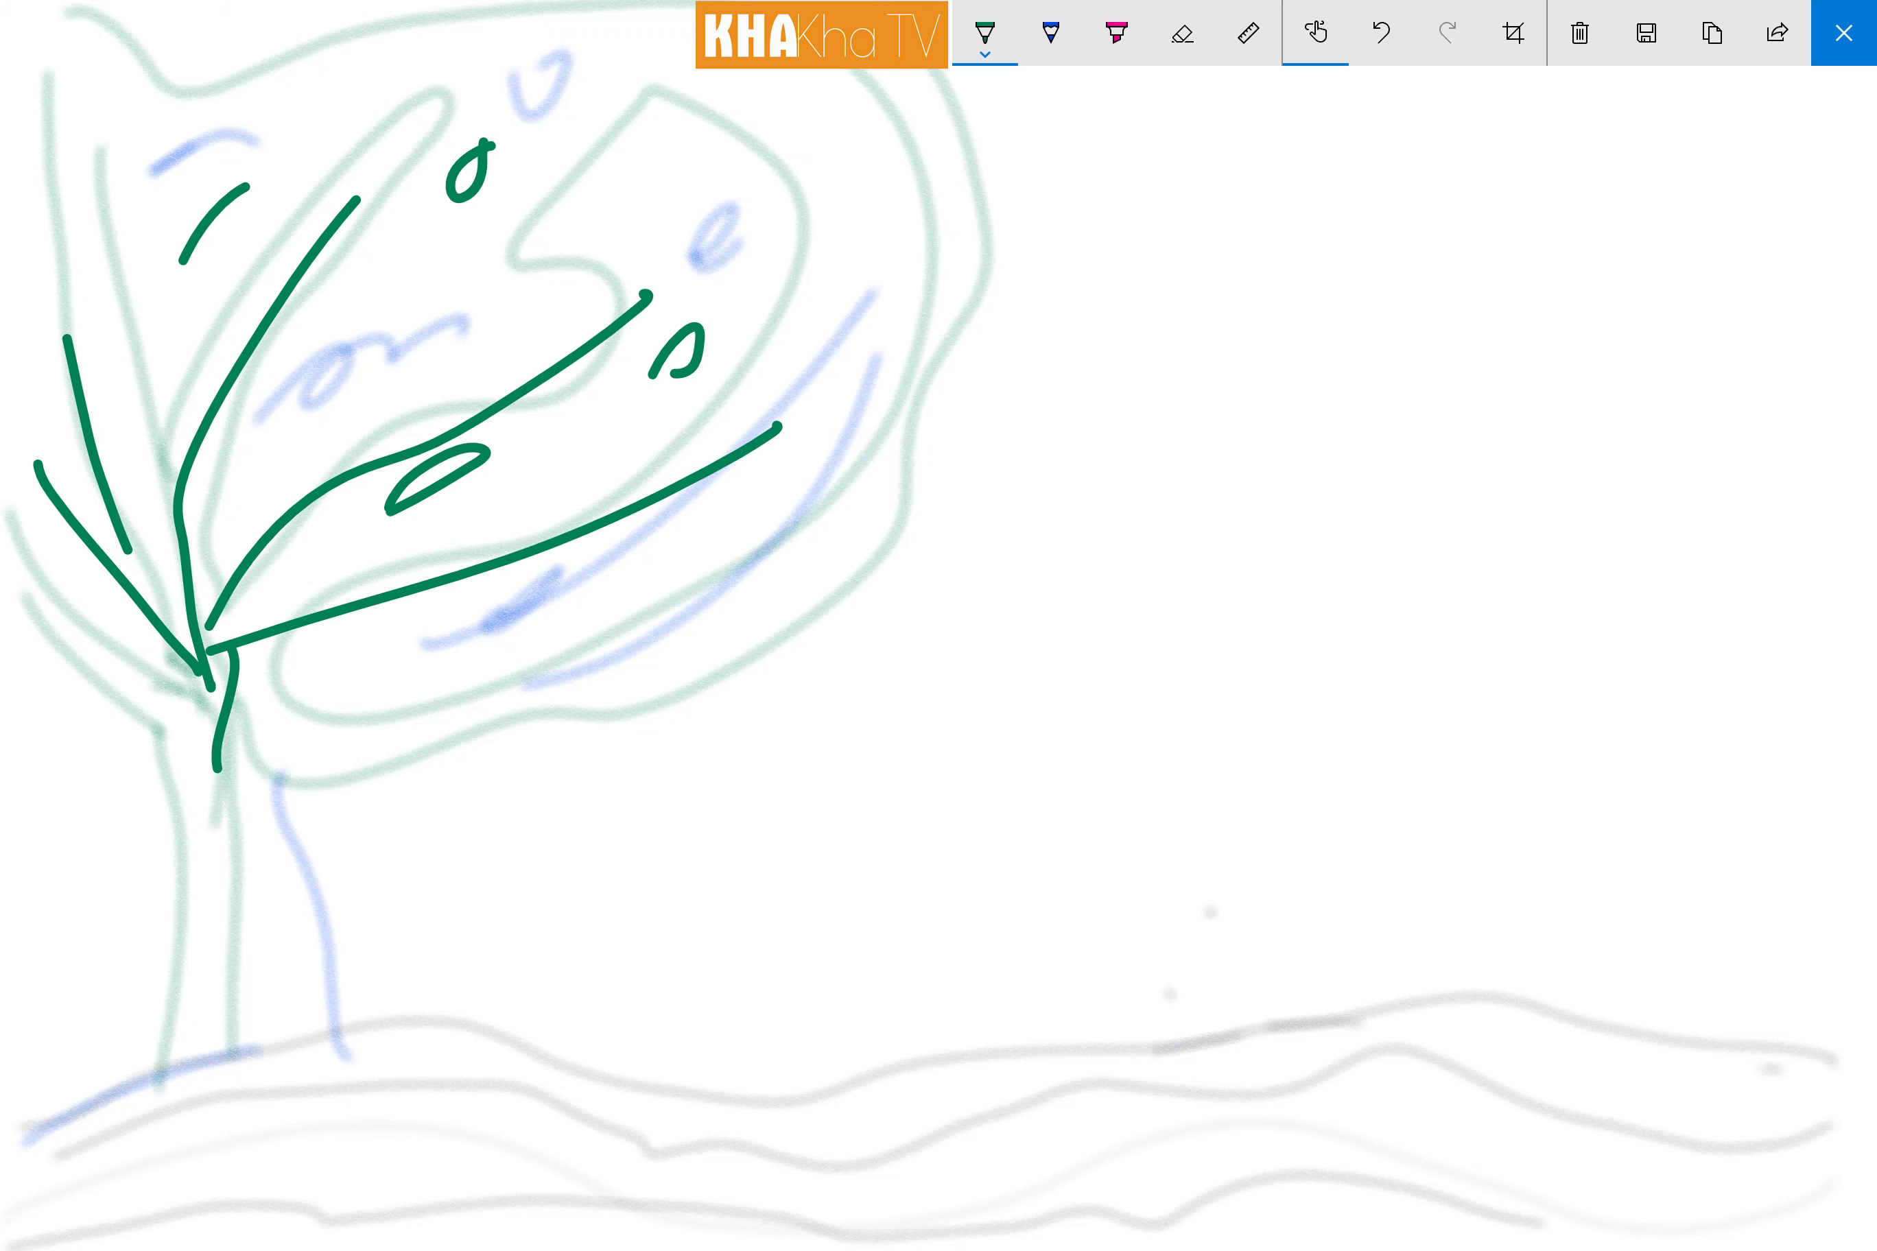
Step: Trace both sides of the trunk and add branches sweeping to the upper right
{"action": "left_click_drag", "start_coordinate": [200, 672], "coordinate": [174, 1088]}
{"action": "left_click_drag", "start_coordinate": [260, 686], "coordinate": [284, 1071]}
{"action": "mouse_move", "coordinate": [642, 488]}
{"action": "left_mouse_down"}
{"action": "mouse_move", "coordinate": [767, 367]}
{"action": "mouse_move", "coordinate": [883, 182]}
{"action": "left_mouse_up"}
{"action": "mouse_move", "coordinate": [607, 501]}
{"action": "left_mouse_down"}
{"action": "mouse_move", "coordinate": [839, 420]}
{"action": "mouse_move", "coordinate": [944, 321]}
{"action": "left_mouse_up"}
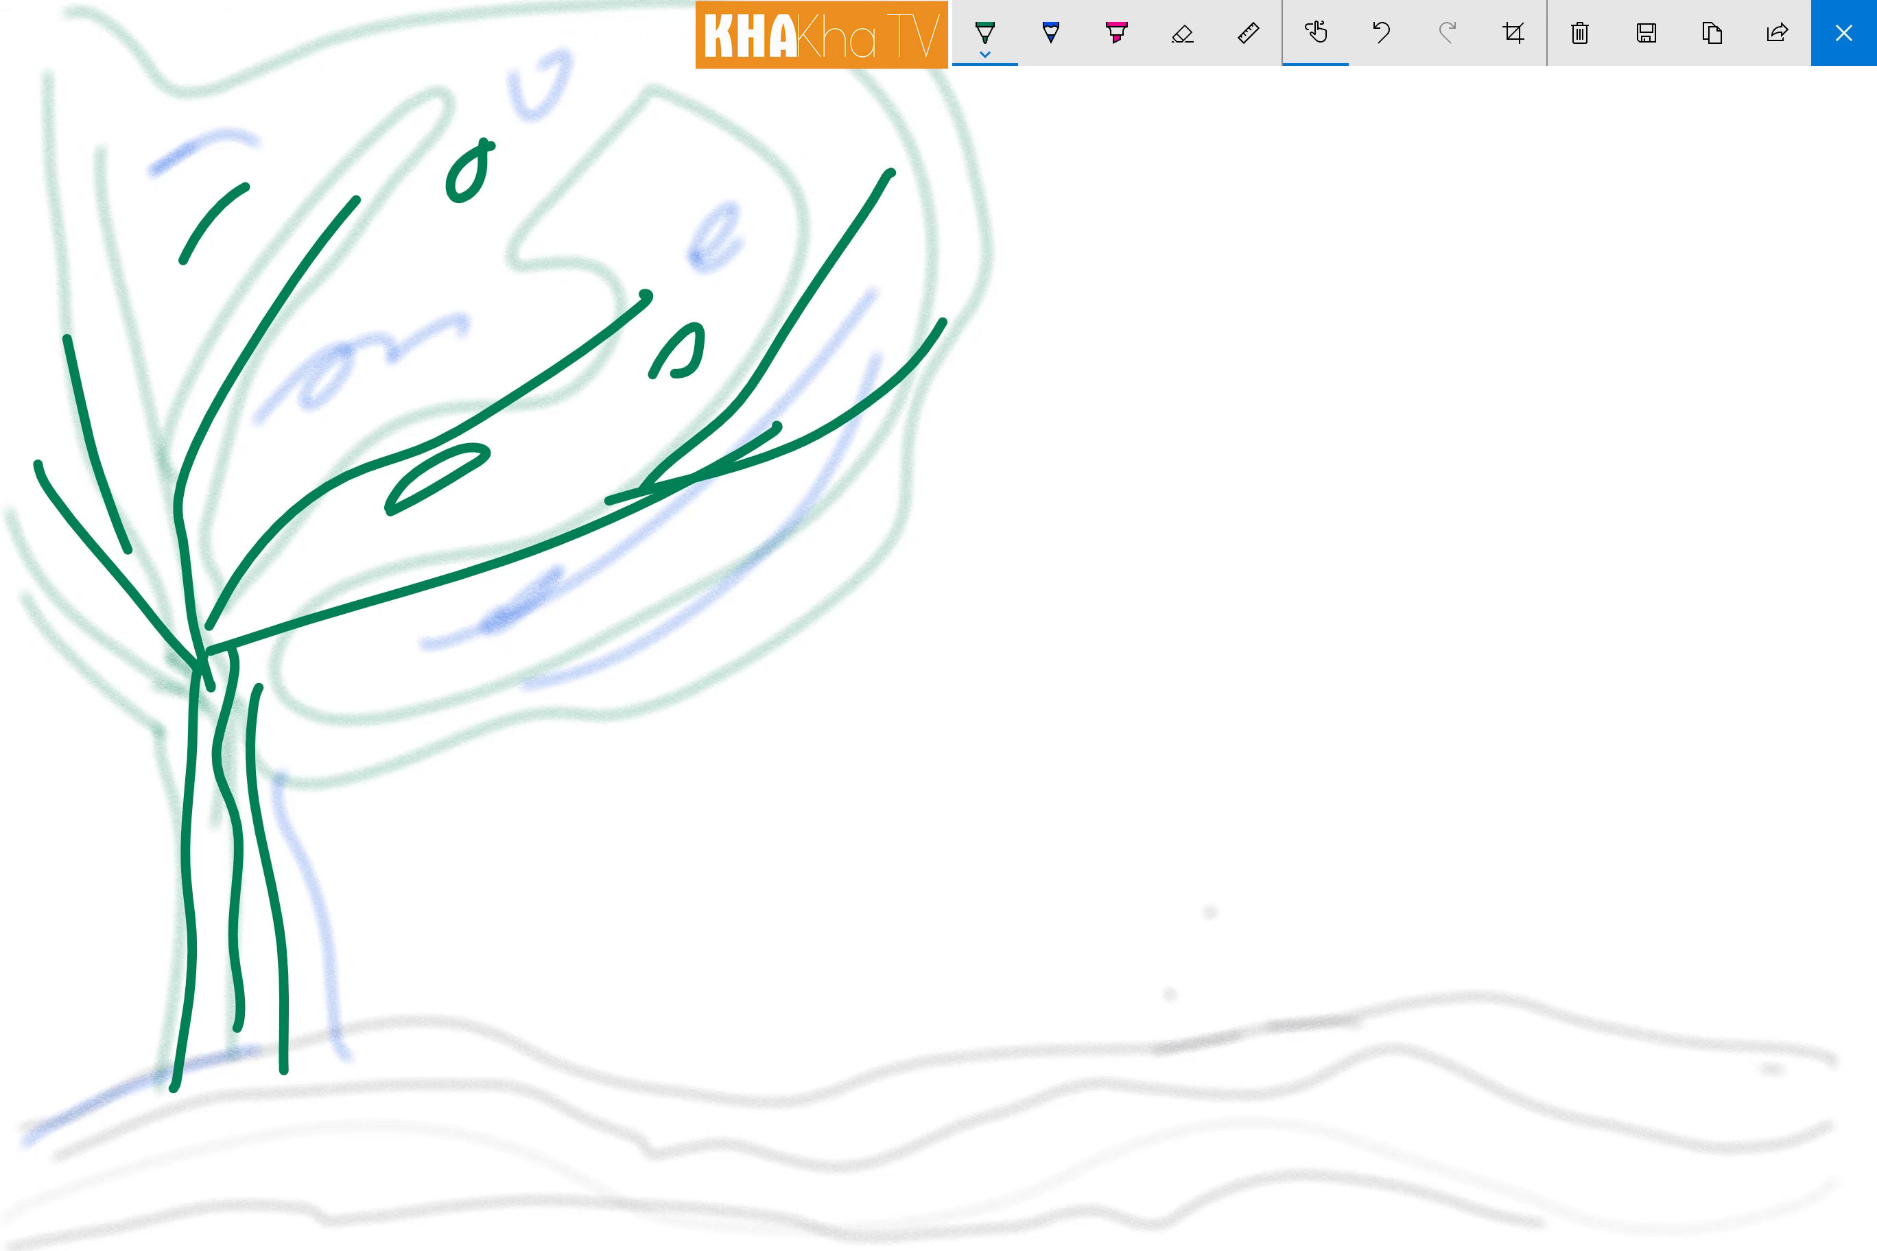
{"action": "mouse_move", "coordinate": [524, 549]}
{"action": "left_mouse_down"}
{"action": "mouse_move", "coordinate": [242, 638]}
{"action": "mouse_move", "coordinate": [796, 569]}
{"action": "left_mouse_up"}
{"action": "left_click", "coordinate": [1043, 40]}
Step: Switch to the pencil in green and sketch faint sweeps out from the trunk
{"action": "left_click", "coordinate": [985, 50]}
{"action": "left_click", "coordinate": [1050, 36]}
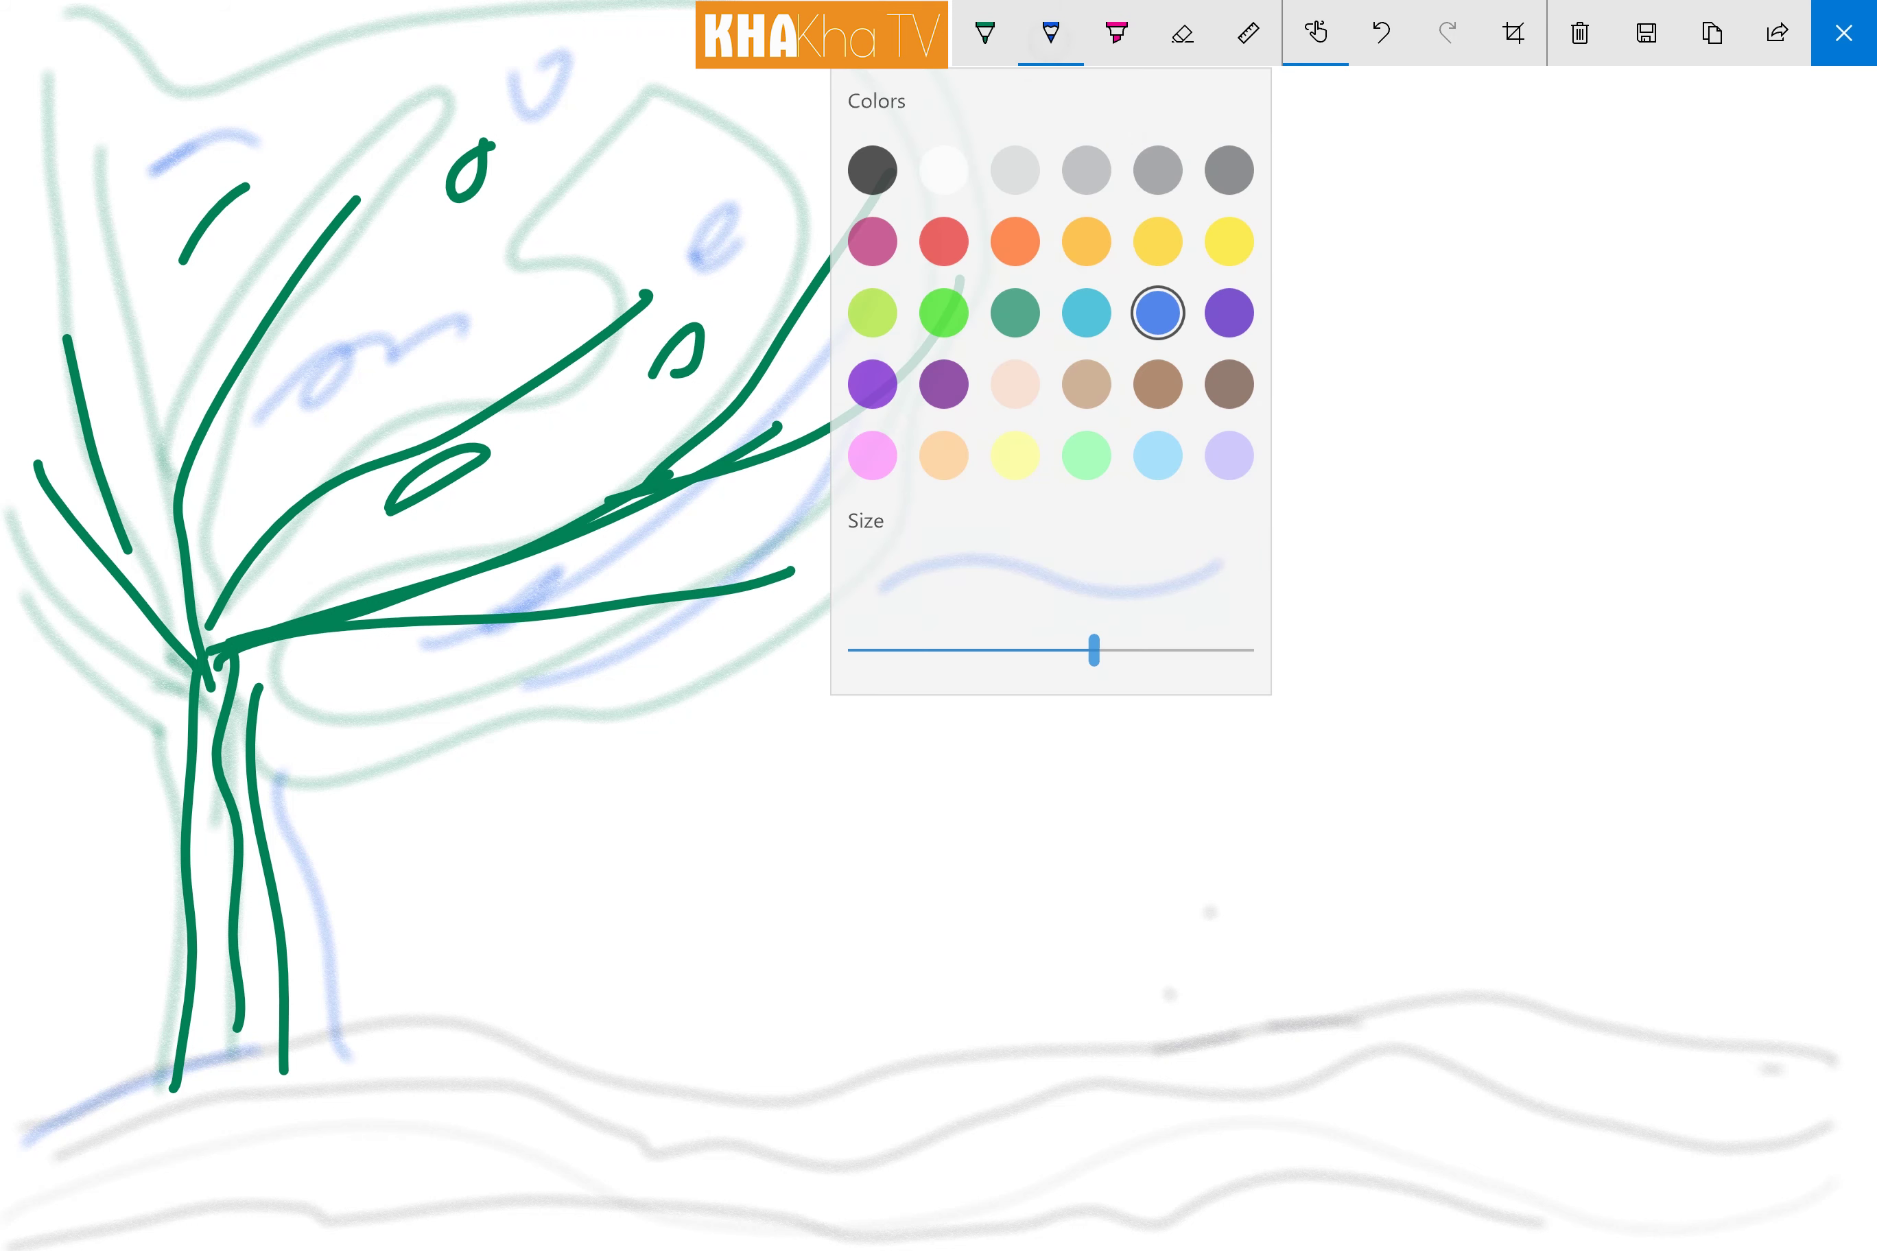
{"action": "left_click", "coordinate": [1018, 312]}
{"action": "mouse_move", "coordinate": [287, 747]}
{"action": "left_mouse_down"}
{"action": "mouse_move", "coordinate": [747, 660]}
{"action": "mouse_move", "coordinate": [864, 566]}
{"action": "left_mouse_up"}
{"action": "mouse_move", "coordinate": [638, 691]}
{"action": "left_mouse_down"}
{"action": "mouse_move", "coordinate": [776, 602]}
{"action": "mouse_move", "coordinate": [832, 465]}
{"action": "mouse_move", "coordinate": [824, 553]}
{"action": "mouse_move", "coordinate": [893, 435]}
{"action": "mouse_move", "coordinate": [969, 403]}
{"action": "mouse_move", "coordinate": [929, 435]}
{"action": "mouse_move", "coordinate": [997, 348]}
{"action": "mouse_move", "coordinate": [1127, 323]}
{"action": "mouse_move", "coordinate": [1260, 378]}
{"action": "mouse_move", "coordinate": [1696, 214]}
{"action": "left_mouse_up"}
Step: Add faint green sweeps below the canopy and a zigzag on the right
{"action": "mouse_move", "coordinate": [1441, 170]}
{"action": "left_mouse_down"}
{"action": "mouse_move", "coordinate": [1165, 303]}
{"action": "mouse_move", "coordinate": [1043, 278]}
{"action": "mouse_move", "coordinate": [1365, 142]}
{"action": "left_mouse_up"}
{"action": "mouse_move", "coordinate": [1066, 544]}
{"action": "left_mouse_down"}
{"action": "mouse_move", "coordinate": [730, 731]}
{"action": "mouse_move", "coordinate": [218, 844]}
{"action": "mouse_move", "coordinate": [905, 601]}
{"action": "left_mouse_up"}
{"action": "left_click_drag", "start_coordinate": [1067, 465], "coordinate": [557, 726]}
{"action": "mouse_move", "coordinate": [1277, 465]}
{"action": "left_mouse_down"}
{"action": "mouse_move", "coordinate": [655, 759]}
{"action": "mouse_move", "coordinate": [412, 823]}
{"action": "left_mouse_up"}
{"action": "mouse_move", "coordinate": [1430, 262]}
{"action": "left_mouse_down"}
{"action": "mouse_move", "coordinate": [1268, 363]}
{"action": "mouse_move", "coordinate": [1559, 154]}
{"action": "mouse_move", "coordinate": [1587, 174]}
{"action": "mouse_move", "coordinate": [1486, 279]}
{"action": "left_mouse_up"}
{"action": "key", "text": "super+a"}
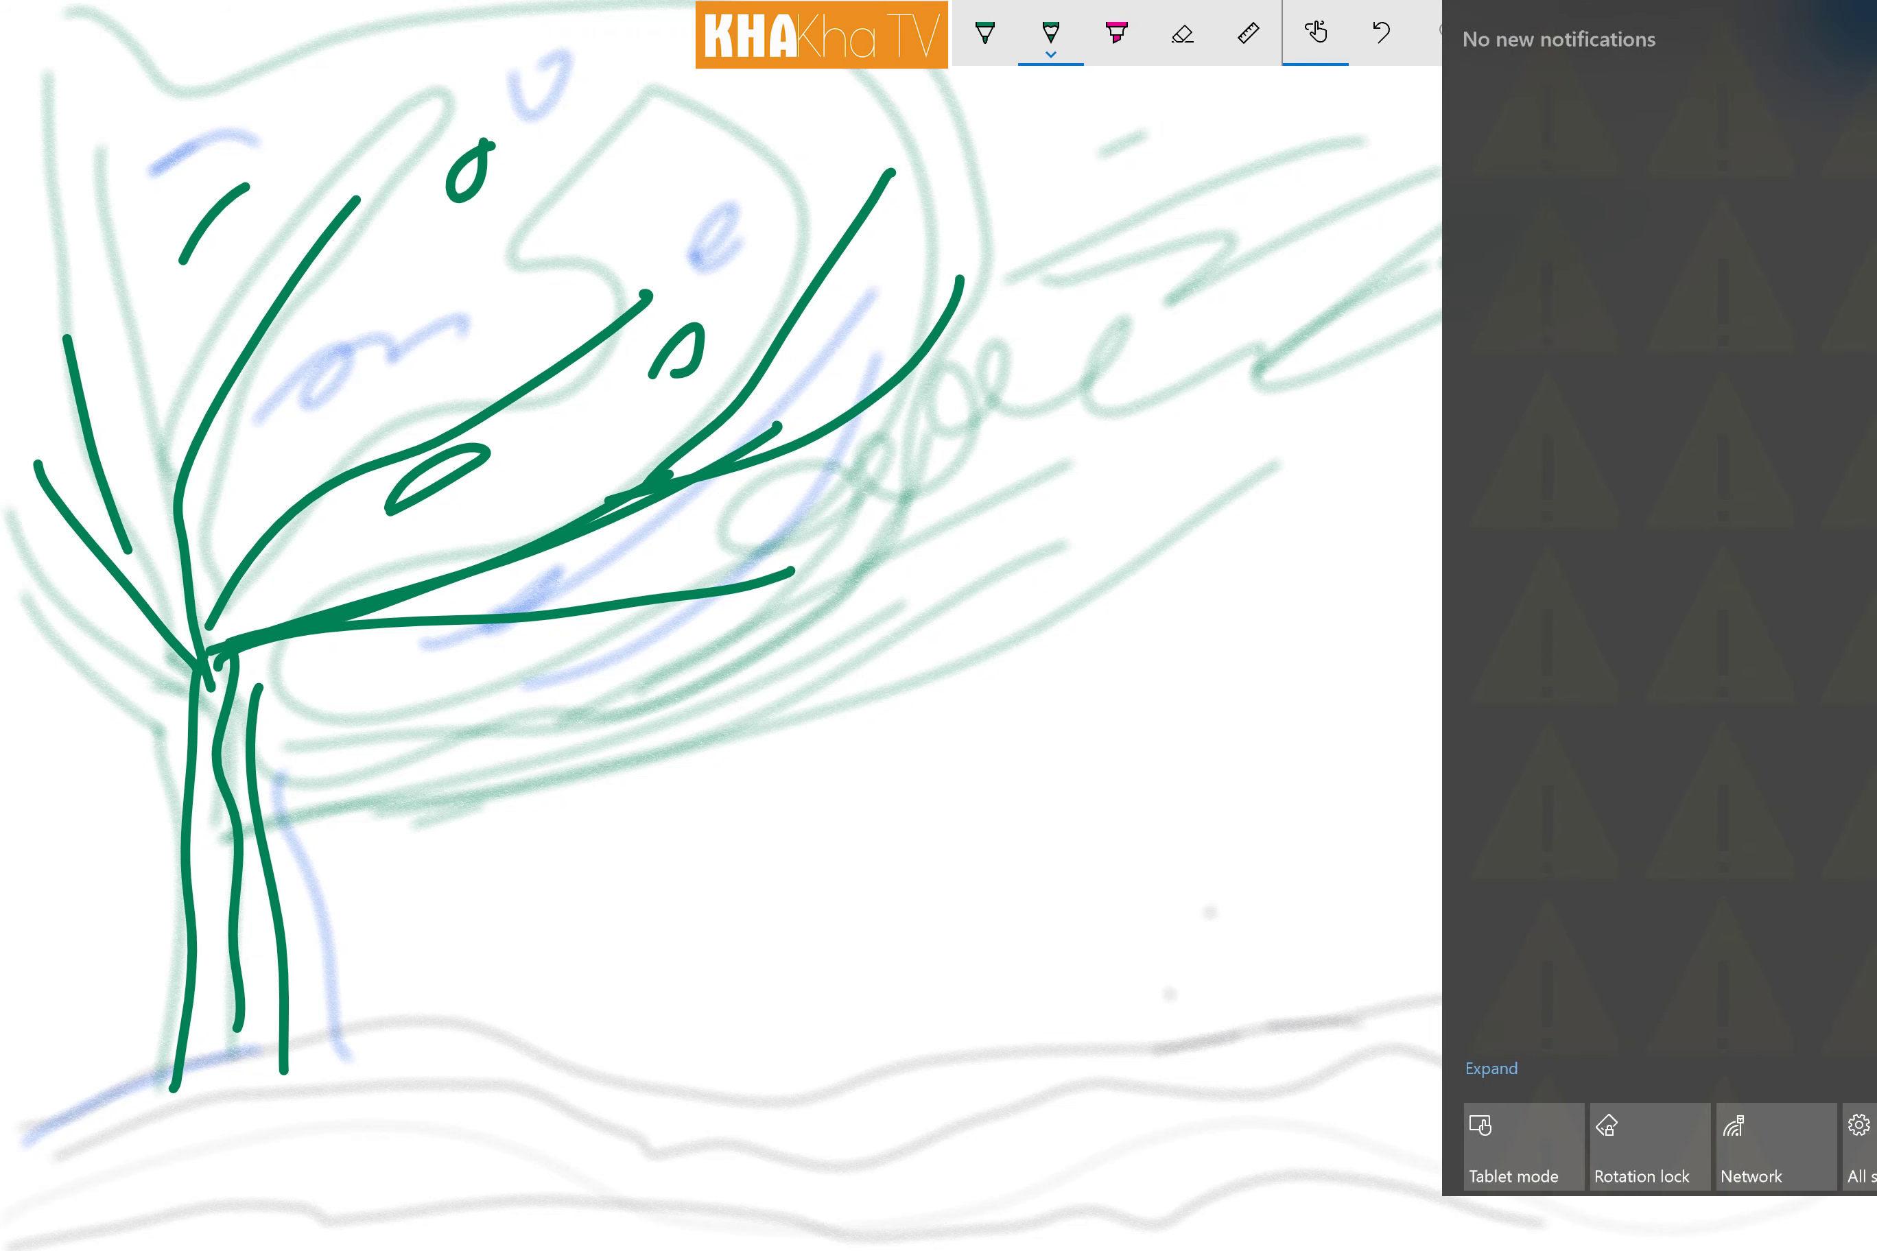
{"action": "key", "text": "Escape"}
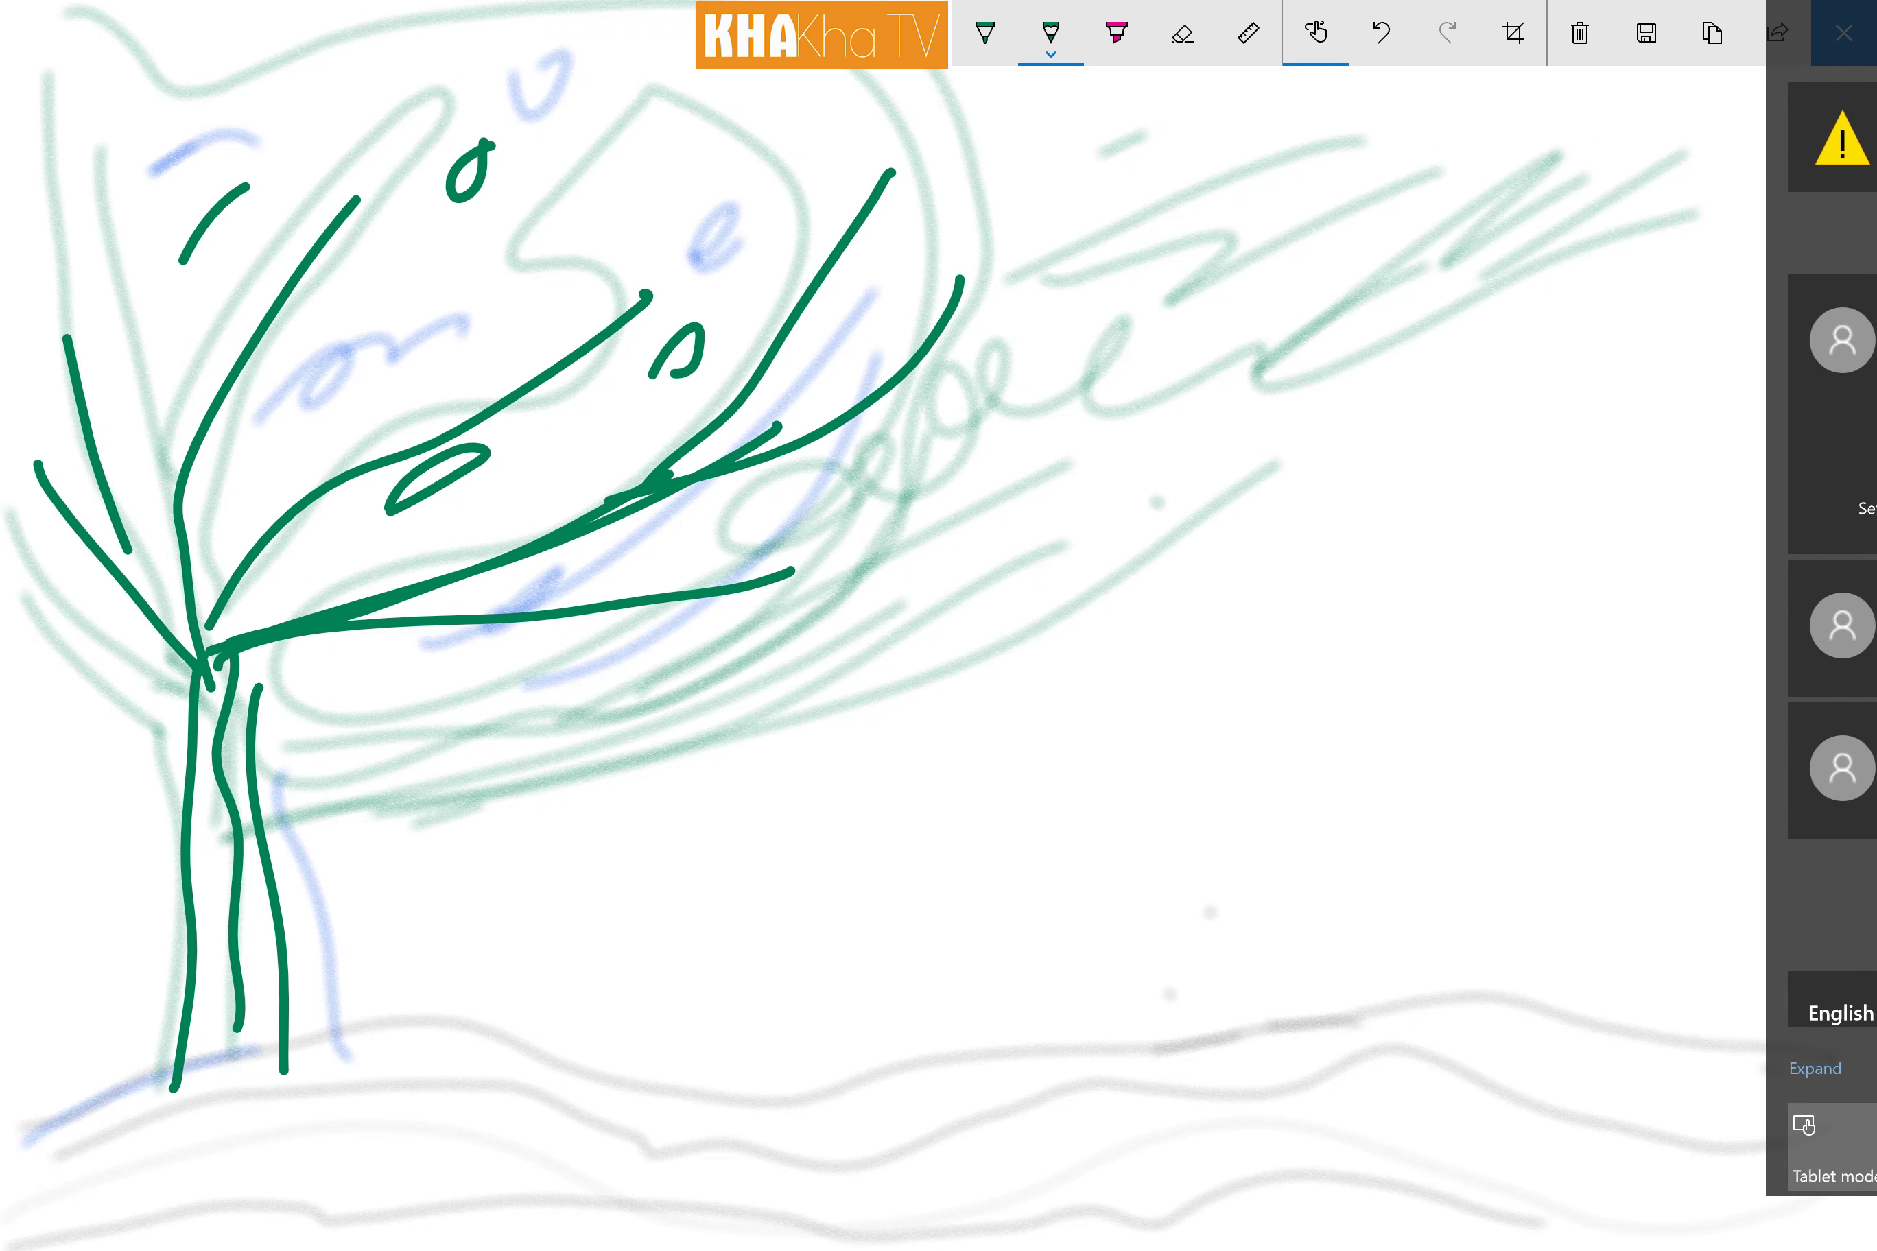
Step: Fill the upper right with faint green wind strokes sweeping toward the centre
{"action": "left_click_drag", "start_coordinate": [1688, 94], "coordinate": [1563, 155]}
{"action": "left_click_drag", "start_coordinate": [1543, 99], "coordinate": [1253, 198]}
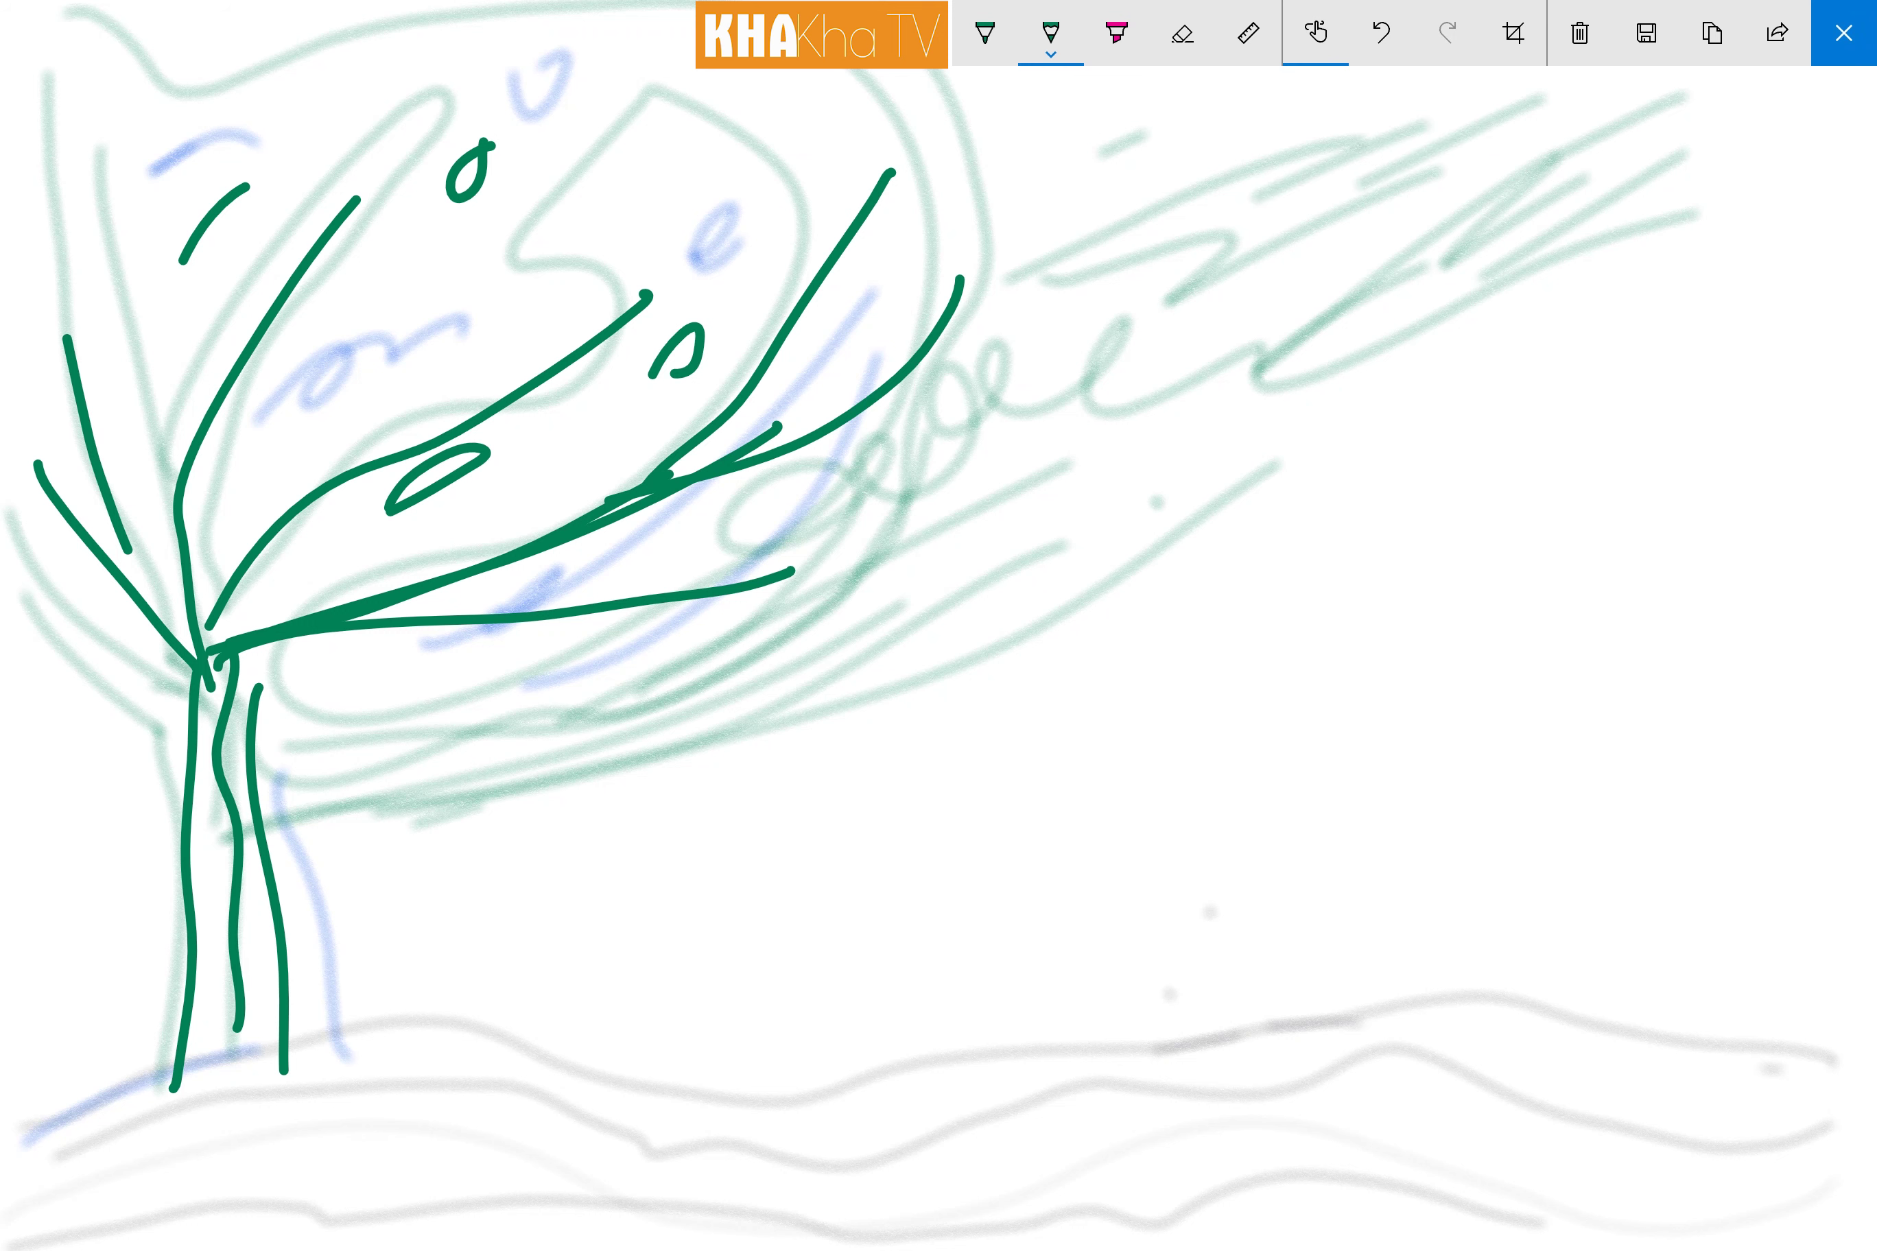
{"action": "left_click_drag", "start_coordinate": [1248, 109], "coordinate": [1030, 210]}
{"action": "left_click_drag", "start_coordinate": [1158, 118], "coordinate": [878, 262]}
{"action": "left_click_drag", "start_coordinate": [1721, 145], "coordinate": [1531, 271]}
{"action": "left_click_drag", "start_coordinate": [1763, 214], "coordinate": [963, 572]}
{"action": "left_click_drag", "start_coordinate": [1313, 414], "coordinate": [973, 636]}
{"action": "left_click", "coordinate": [984, 32]}
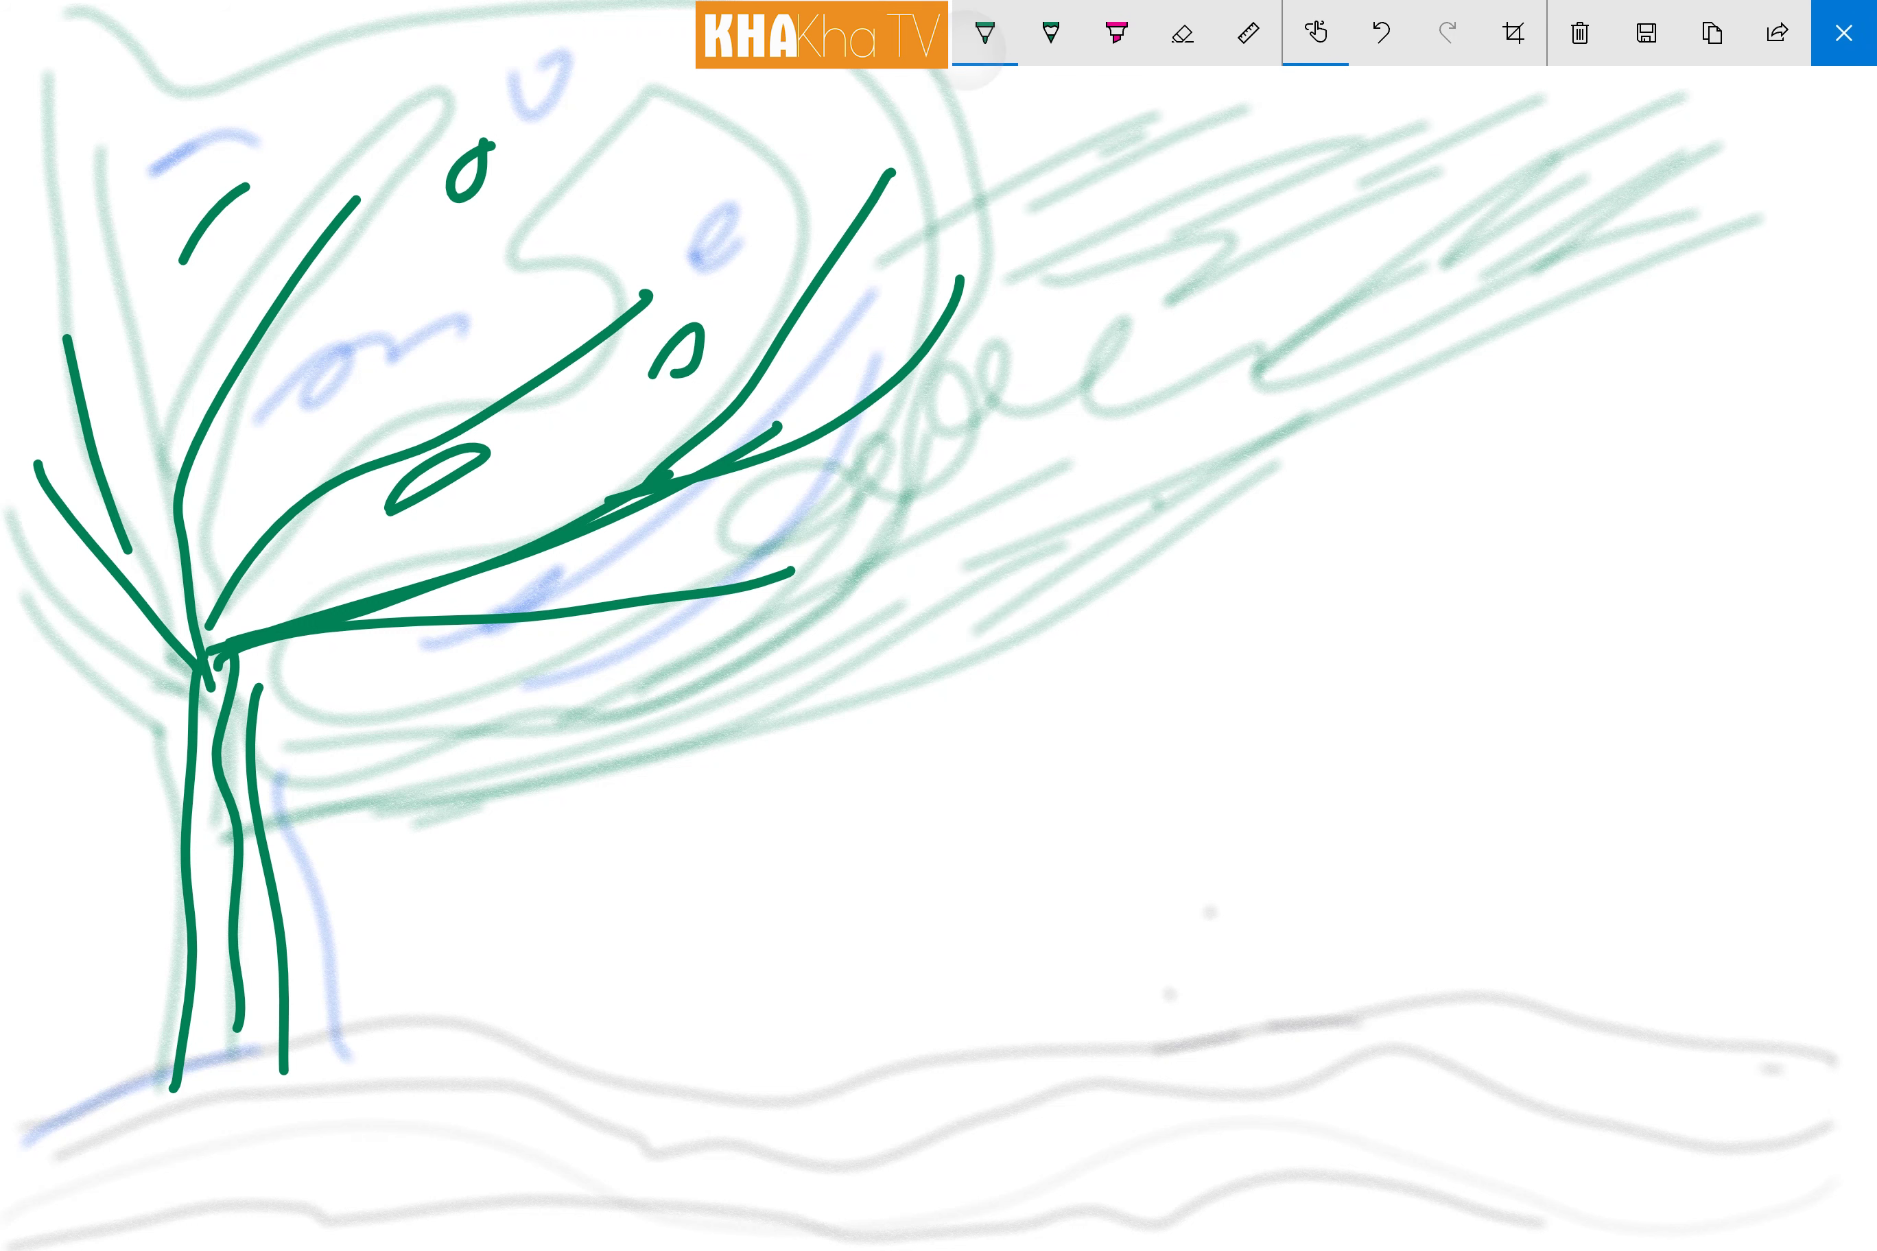
{"action": "left_click", "coordinate": [984, 32]}
{"action": "key", "text": "Escape"}
Step: Draw leaning dark-green grass blades along the ground in the middle
{"action": "left_click_drag", "start_coordinate": [893, 895], "coordinate": [978, 973]}
{"action": "mouse_move", "coordinate": [1161, 1046]}
{"action": "left_mouse_down"}
{"action": "mouse_move", "coordinate": [979, 951]}
{"action": "mouse_move", "coordinate": [658, 968]}
{"action": "mouse_move", "coordinate": [570, 928]}
{"action": "mouse_move", "coordinate": [1028, 942]}
{"action": "left_mouse_up"}
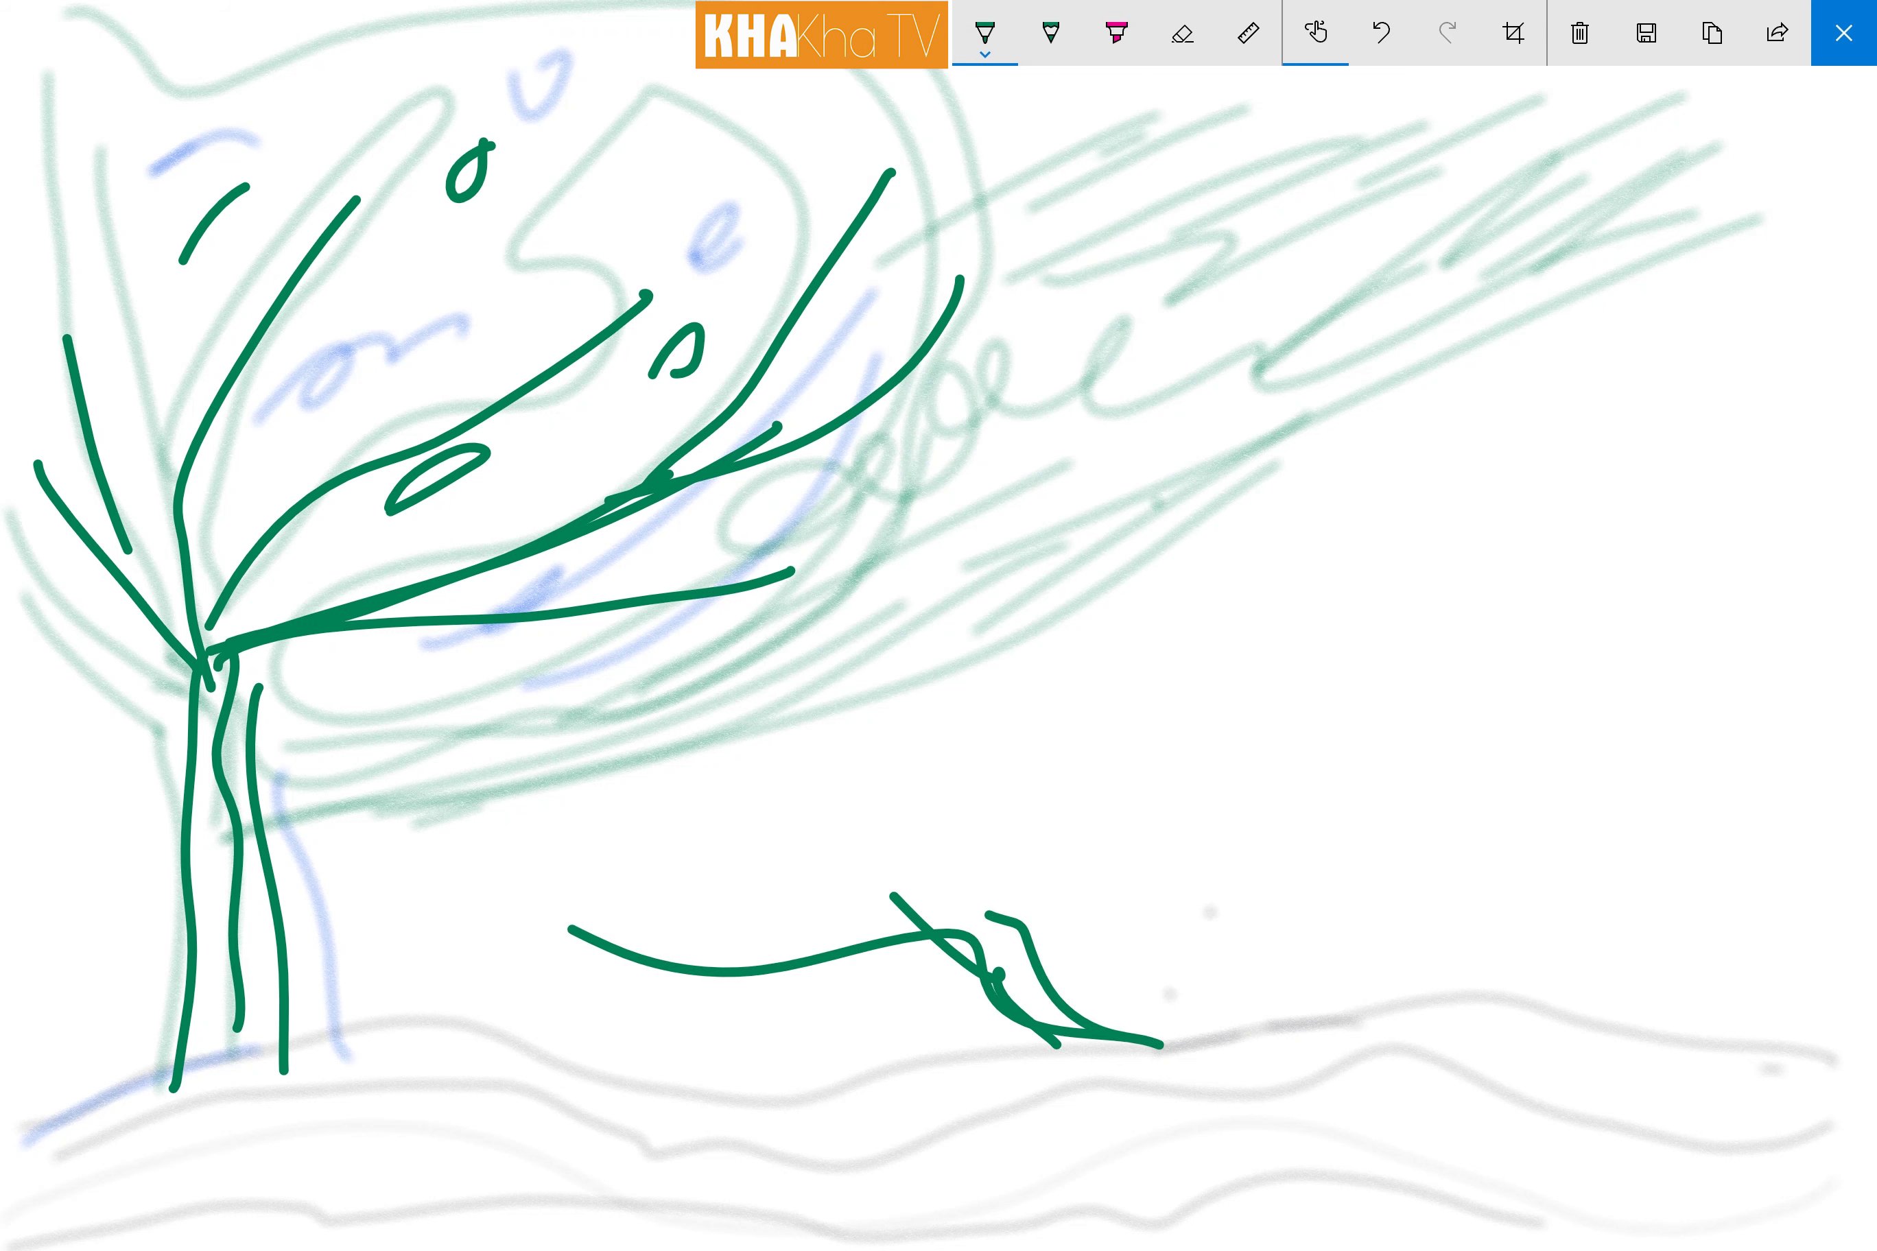
{"action": "mouse_move", "coordinate": [1152, 995]}
{"action": "left_mouse_down"}
{"action": "mouse_move", "coordinate": [957, 817]}
{"action": "mouse_move", "coordinate": [1179, 1033]}
{"action": "left_mouse_up"}
{"action": "mouse_move", "coordinate": [1199, 924]}
{"action": "left_mouse_down"}
{"action": "mouse_move", "coordinate": [1315, 1042]}
{"action": "mouse_move", "coordinate": [1104, 882]}
{"action": "left_mouse_up"}
{"action": "left_click_drag", "start_coordinate": [1446, 996], "coordinate": [1181, 795]}
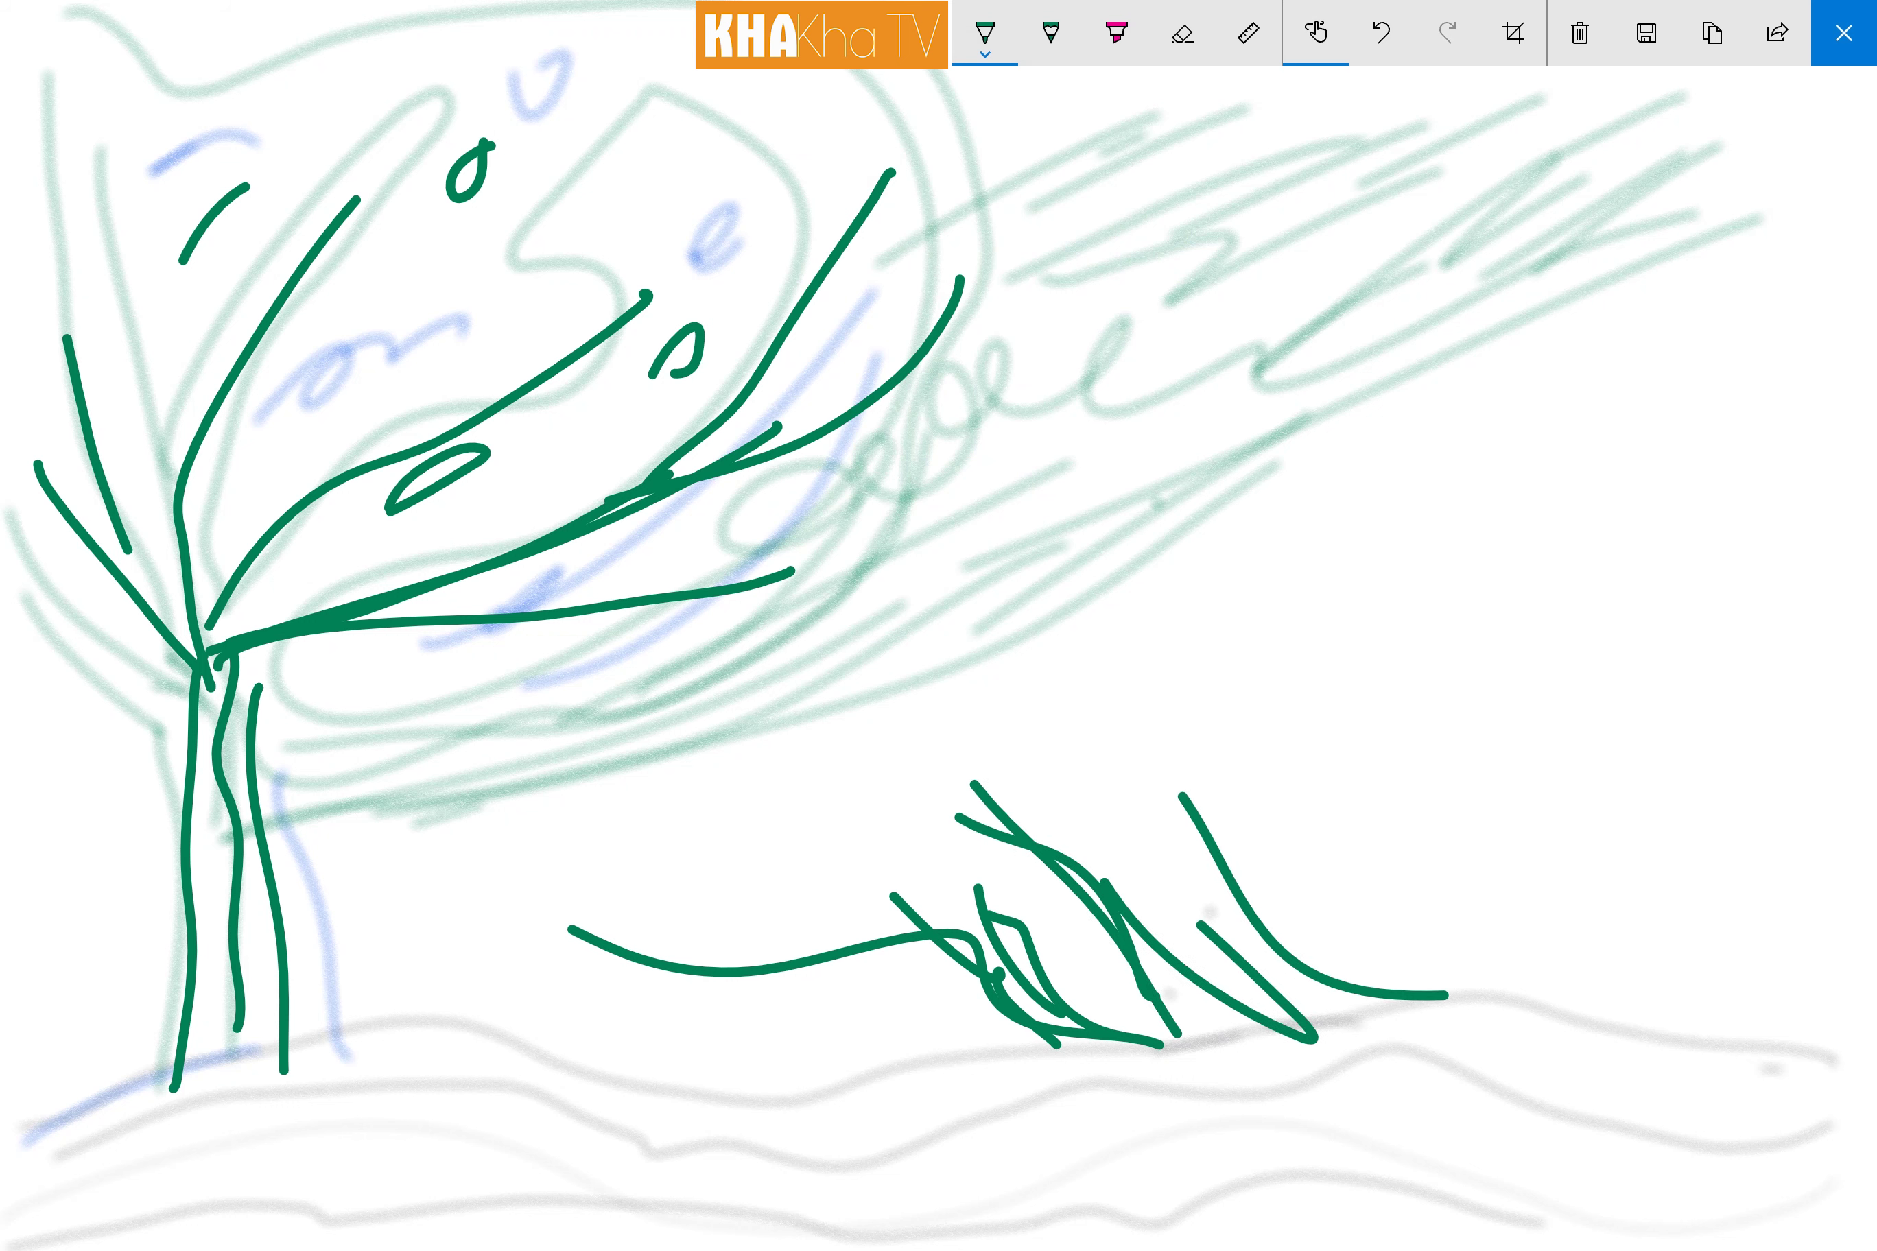
{"action": "left_click_drag", "start_coordinate": [1489, 979], "coordinate": [1295, 930]}
{"action": "left_click_drag", "start_coordinate": [1320, 1010], "coordinate": [971, 1059]}
Step: Extend the grass blades toward the trunk and out to the right edge
{"action": "mouse_move", "coordinate": [785, 986]}
{"action": "left_mouse_down"}
{"action": "mouse_move", "coordinate": [1025, 1040]}
{"action": "mouse_move", "coordinate": [897, 1019]}
{"action": "mouse_move", "coordinate": [689, 1074]}
{"action": "mouse_move", "coordinate": [527, 1008]}
{"action": "mouse_move", "coordinate": [325, 999]}
{"action": "left_mouse_up"}
{"action": "mouse_move", "coordinate": [824, 1070]}
{"action": "left_mouse_down"}
{"action": "mouse_move", "coordinate": [546, 973]}
{"action": "mouse_move", "coordinate": [591, 958]}
{"action": "left_mouse_up"}
{"action": "mouse_move", "coordinate": [781, 973]}
{"action": "left_mouse_down"}
{"action": "mouse_move", "coordinate": [908, 1045]}
{"action": "mouse_move", "coordinate": [680, 902]}
{"action": "left_mouse_up"}
{"action": "left_click_drag", "start_coordinate": [1034, 997], "coordinate": [680, 942]}
{"action": "mouse_move", "coordinate": [1571, 979]}
{"action": "left_mouse_down"}
{"action": "mouse_move", "coordinate": [1302, 795]}
{"action": "mouse_move", "coordinate": [1273, 899]}
{"action": "mouse_move", "coordinate": [1299, 977]}
{"action": "left_mouse_up"}
{"action": "mouse_move", "coordinate": [1740, 1027]}
{"action": "left_mouse_down"}
{"action": "mouse_move", "coordinate": [1517, 852]}
{"action": "mouse_move", "coordinate": [1682, 907]}
{"action": "left_mouse_up"}
{"action": "mouse_move", "coordinate": [1801, 1018]}
{"action": "left_mouse_down"}
{"action": "mouse_move", "coordinate": [1723, 917]}
{"action": "mouse_move", "coordinate": [1499, 954]}
{"action": "left_mouse_up"}
Step: With a red pen, draw wavy lines along the ground and a small filled patch beside the trunk
{"action": "left_click", "coordinate": [984, 32]}
{"action": "left_click", "coordinate": [861, 230]}
{"action": "left_click_drag", "start_coordinate": [912, 1098], "coordinate": [922, 1158]}
{"action": "left_click_drag", "start_coordinate": [1808, 1075], "coordinate": [1523, 1019]}
{"action": "left_click_drag", "start_coordinate": [1330, 979], "coordinate": [1113, 945]}
{"action": "left_click_drag", "start_coordinate": [1655, 1064], "coordinate": [1077, 878]}
{"action": "mouse_move", "coordinate": [1741, 1117]}
{"action": "left_mouse_down"}
{"action": "mouse_move", "coordinate": [714, 1032]}
{"action": "mouse_move", "coordinate": [478, 1050]}
{"action": "left_mouse_up"}
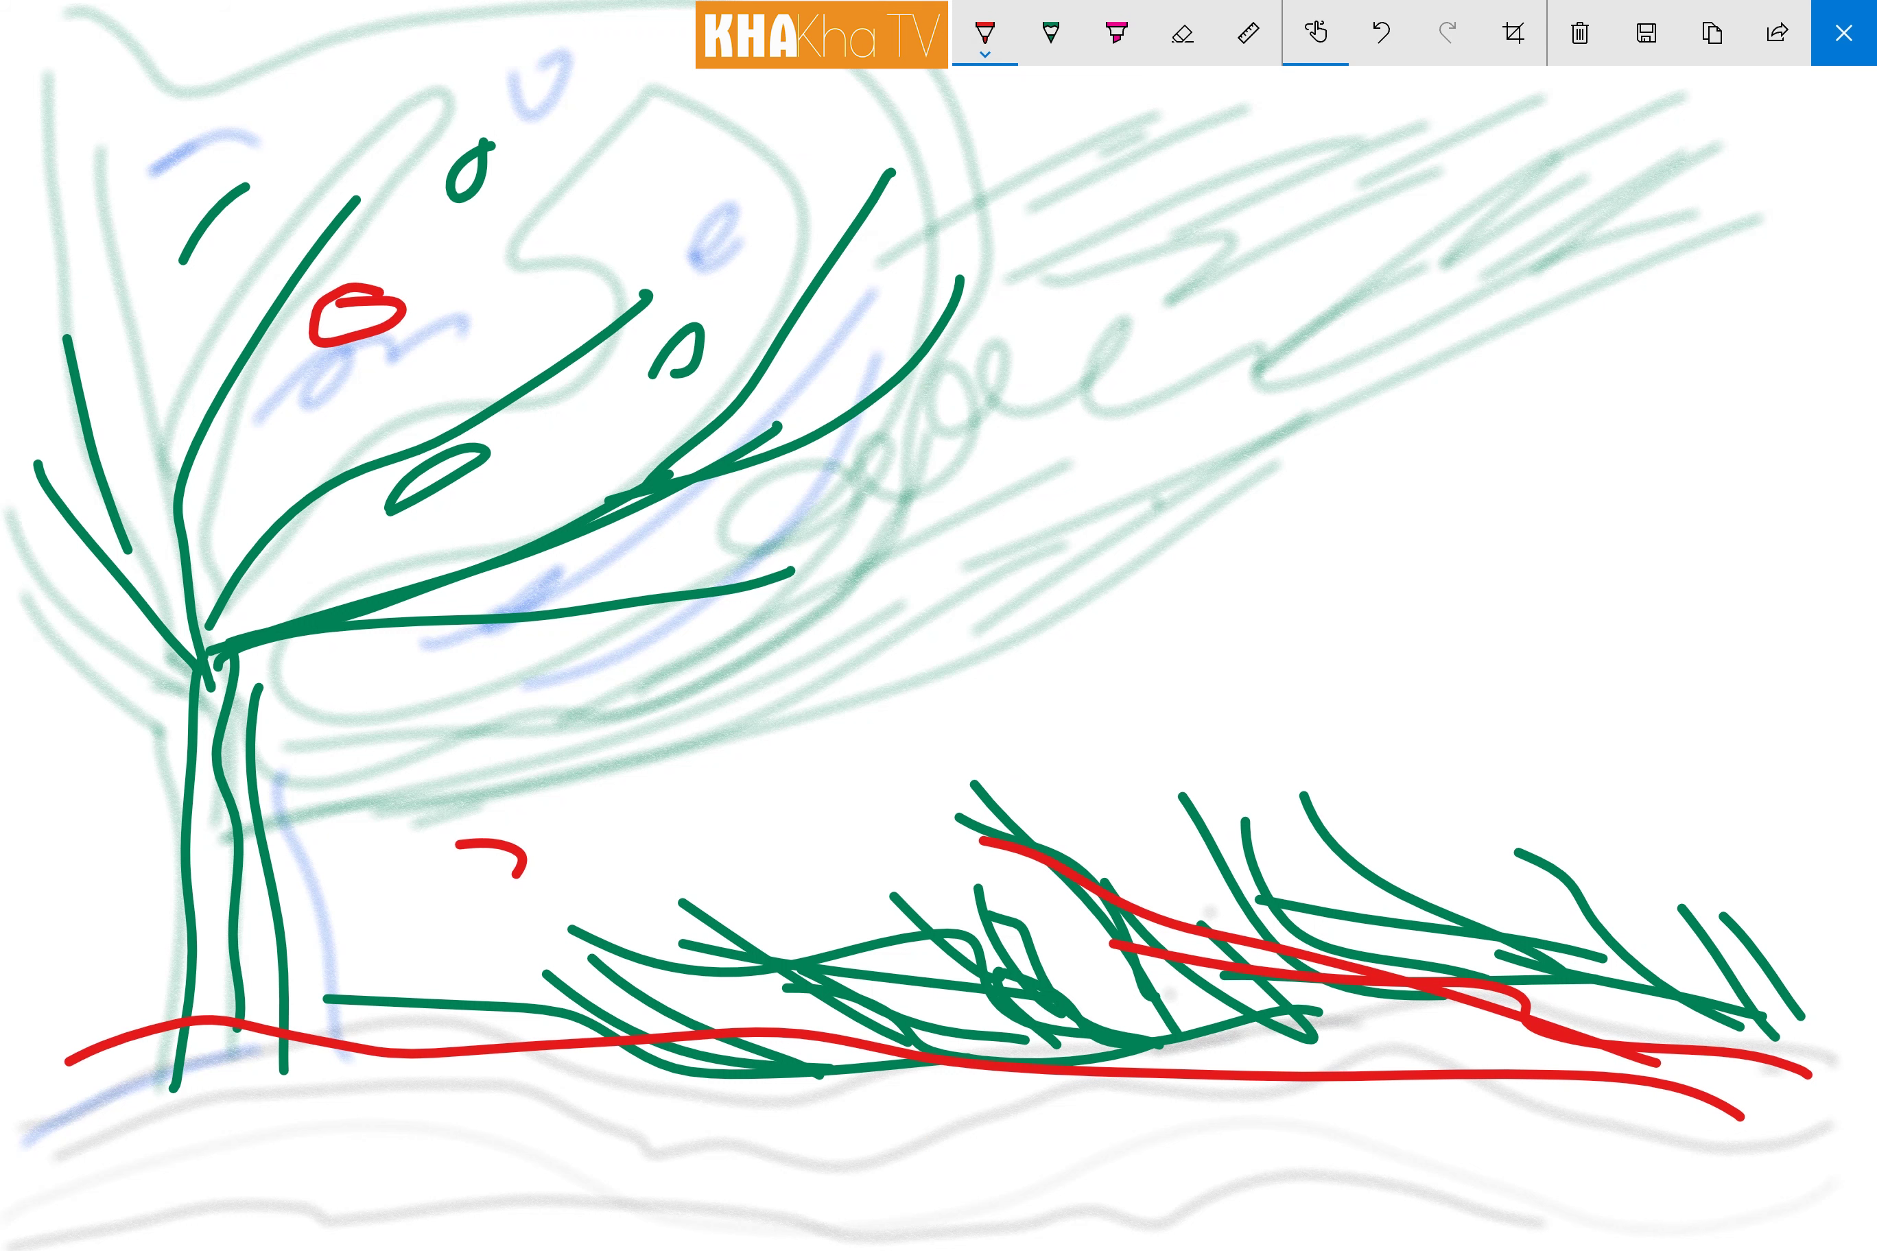
{"action": "left_click_drag", "start_coordinate": [404, 877], "coordinate": [552, 869]}
{"action": "mouse_move", "coordinate": [404, 867]}
{"action": "left_mouse_down"}
{"action": "mouse_move", "coordinate": [570, 859]}
{"action": "mouse_move", "coordinate": [367, 886]}
{"action": "mouse_move", "coordinate": [586, 827]}
{"action": "left_mouse_up"}
Step: Switch the pen to blue and draw diagonal rain streaks at the upper right
{"action": "left_click", "coordinate": [984, 32]}
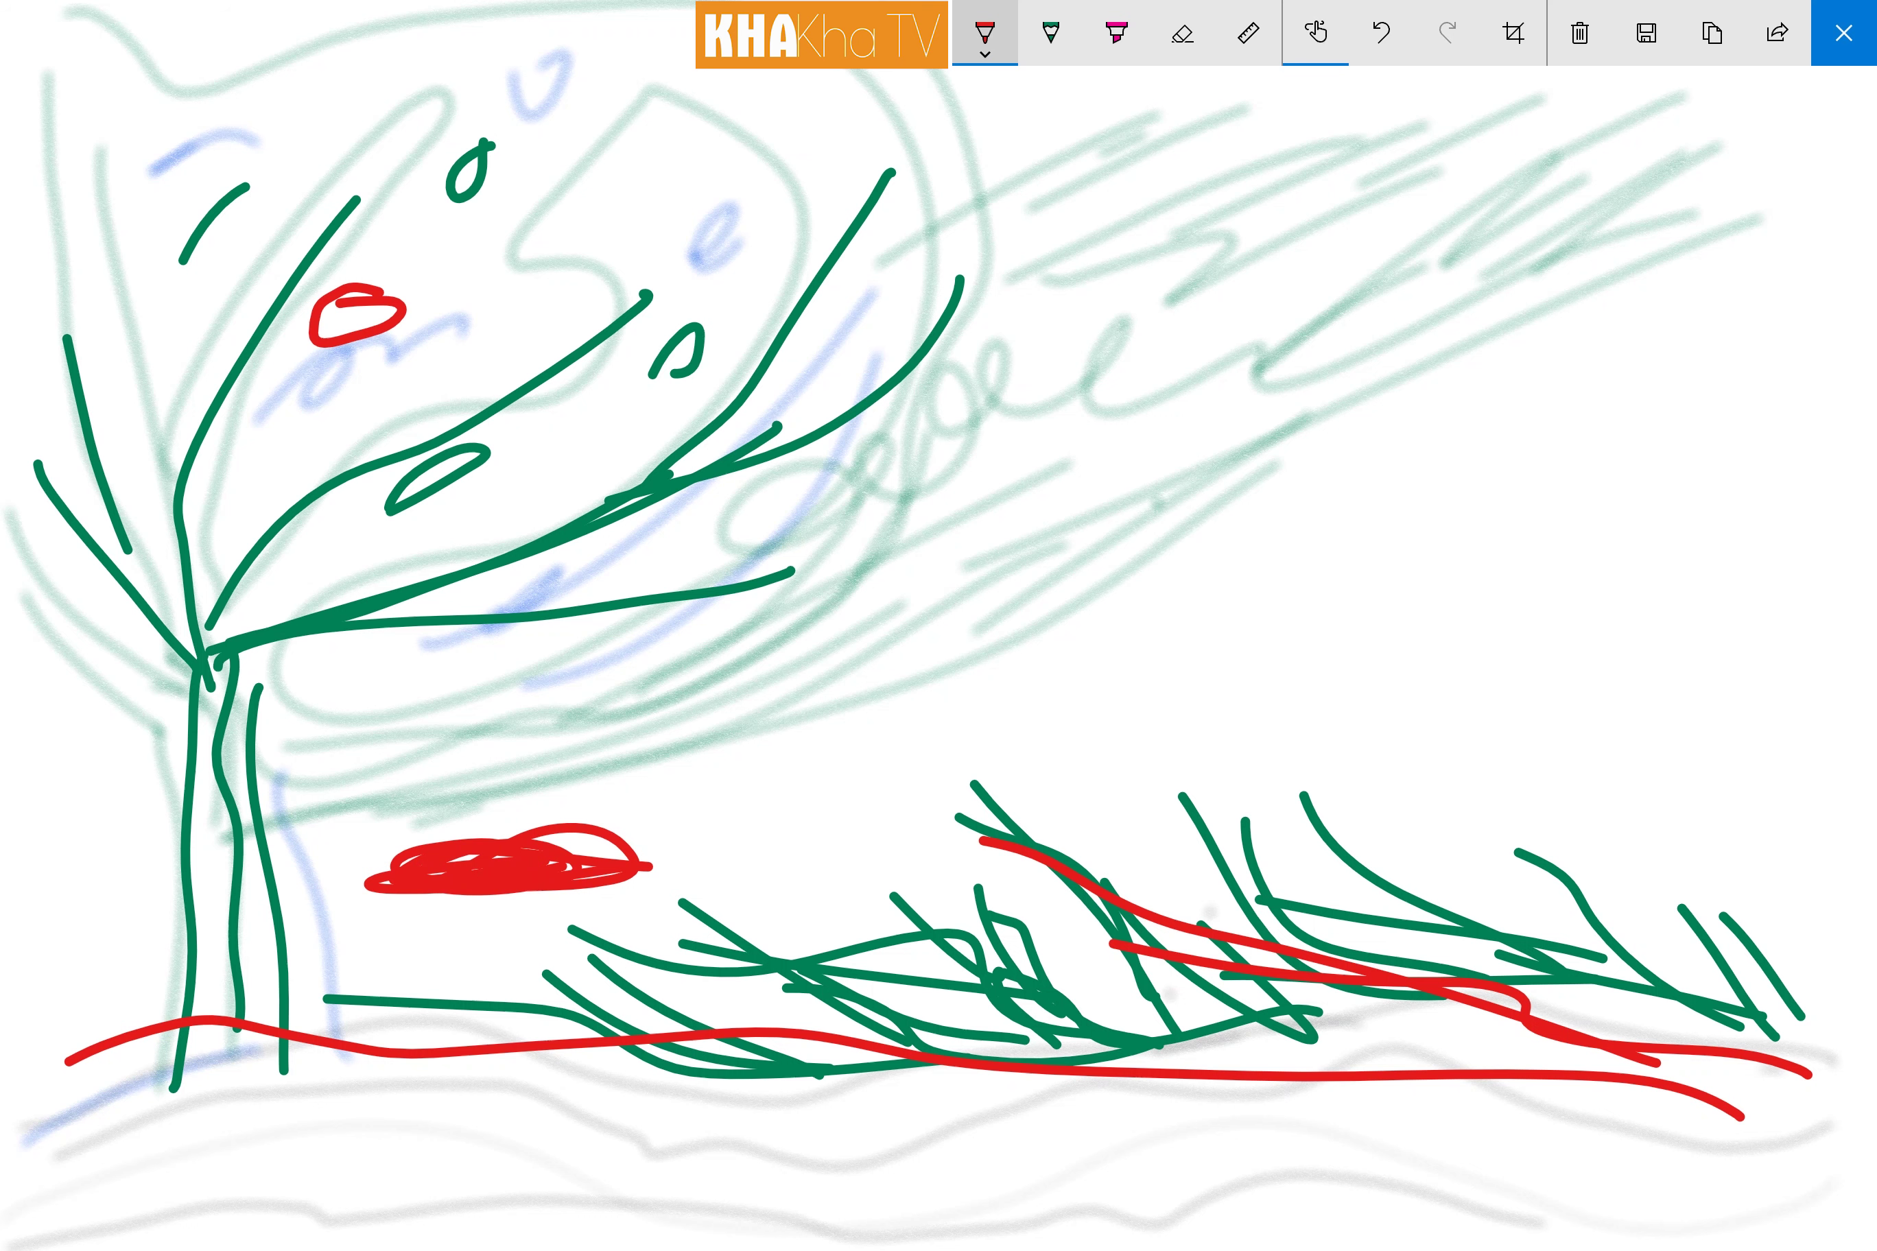
{"action": "left_click", "coordinate": [1091, 305]}
{"action": "left_click_drag", "start_coordinate": [1783, 159], "coordinate": [1397, 308]}
{"action": "left_click_drag", "start_coordinate": [1611, 168], "coordinate": [1384, 269]}
{"action": "left_click_drag", "start_coordinate": [1525, 159], "coordinate": [1322, 259]}
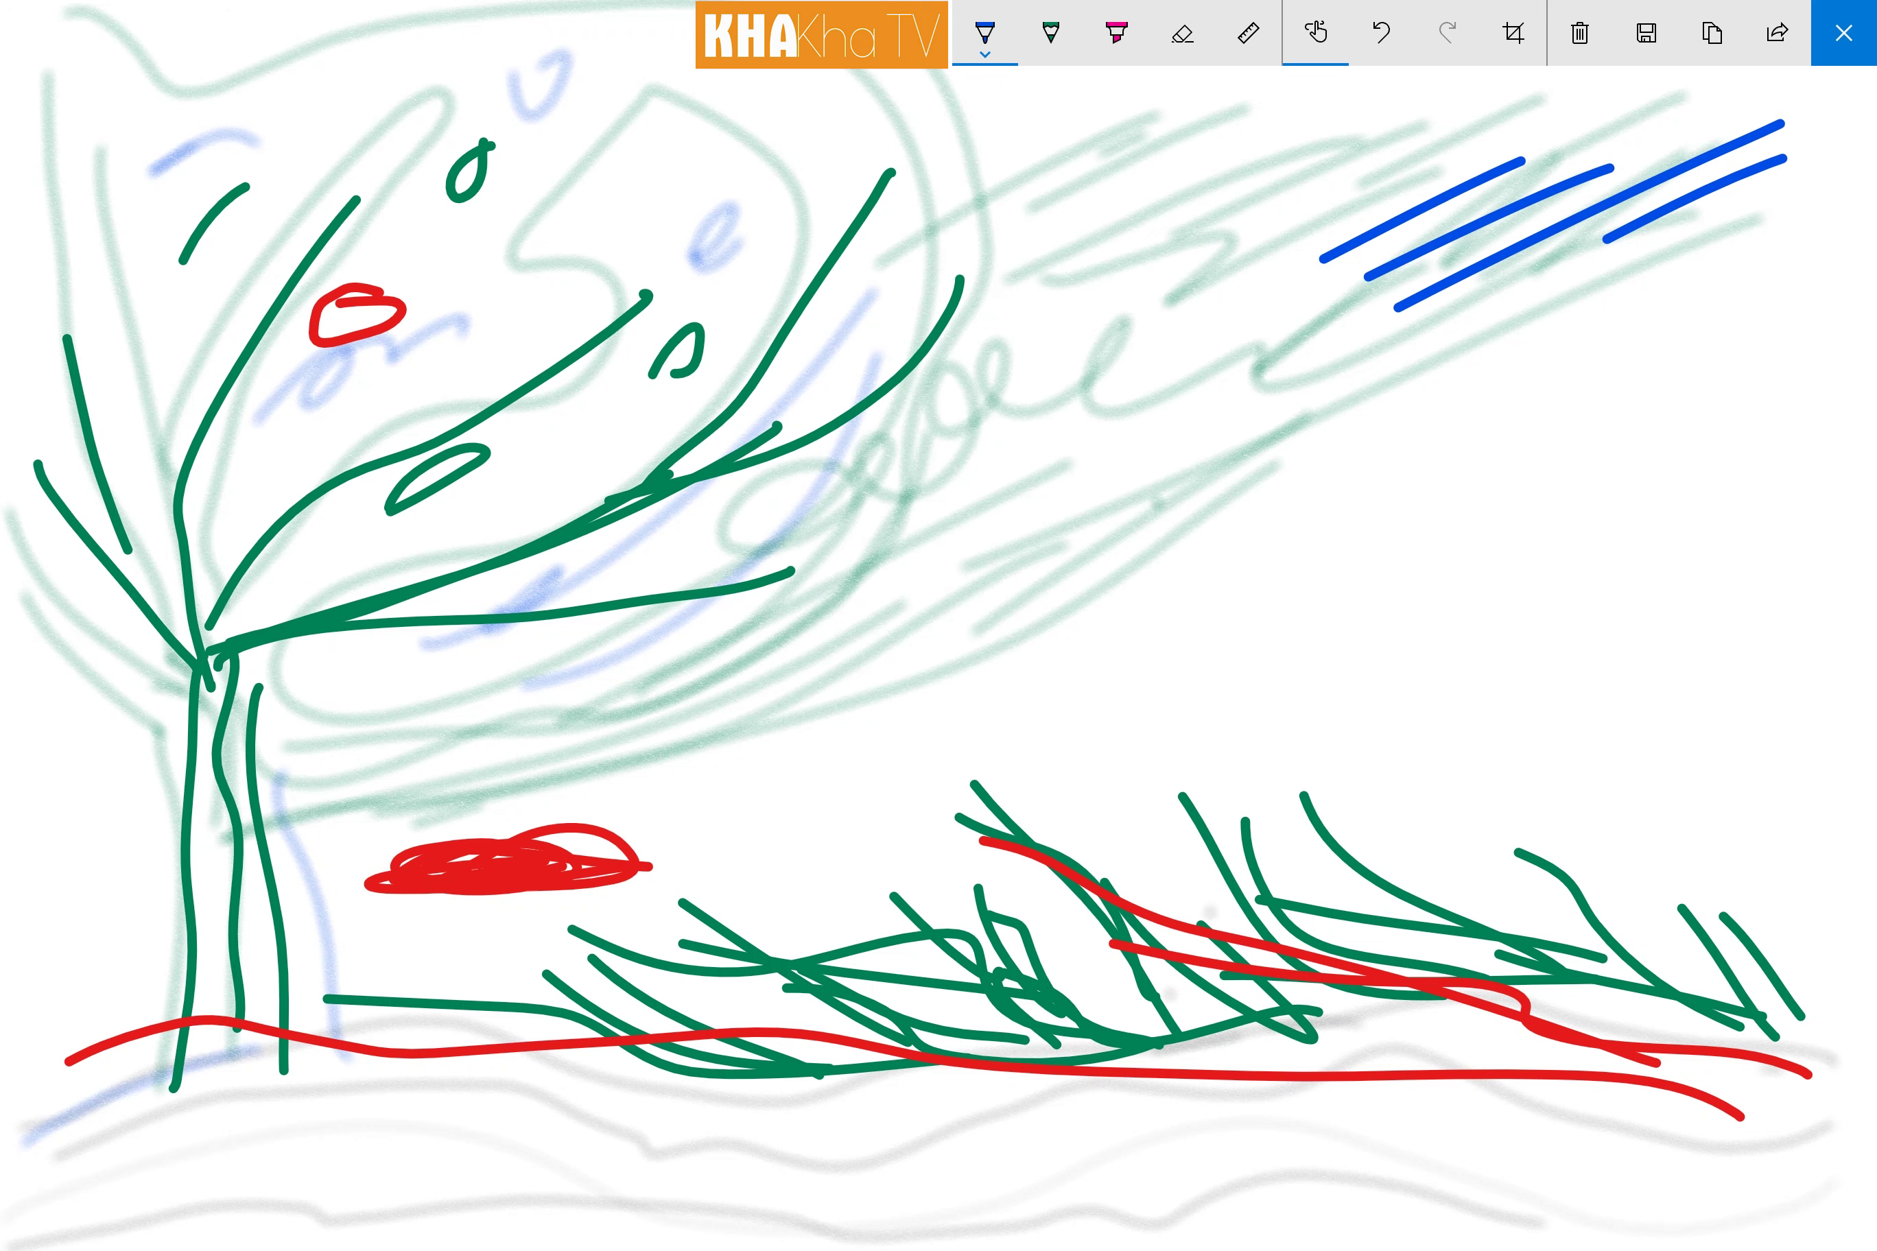
{"action": "left_click_drag", "start_coordinate": [1430, 146], "coordinate": [1107, 324]}
{"action": "left_click_drag", "start_coordinate": [1300, 329], "coordinate": [925, 534]}
{"action": "left_click_drag", "start_coordinate": [1645, 99], "coordinate": [1482, 169]}
Step: Add long diagonal blue streaks toward the lower left and across the upper centre
{"action": "left_click_drag", "start_coordinate": [1242, 151], "coordinate": [1068, 242]}
{"action": "left_click_drag", "start_coordinate": [1373, 77], "coordinate": [864, 439]}
{"action": "left_click_drag", "start_coordinate": [1129, 408], "coordinate": [540, 682]}
{"action": "left_click_drag", "start_coordinate": [1079, 522], "coordinate": [691, 691]}
{"action": "left_click_drag", "start_coordinate": [1402, 356], "coordinate": [1195, 461]}
{"action": "left_click", "coordinate": [908, 200]}
{"action": "left_click_drag", "start_coordinate": [953, 122], "coordinate": [792, 222]}
{"action": "left_click_drag", "start_coordinate": [814, 104], "coordinate": [620, 229]}
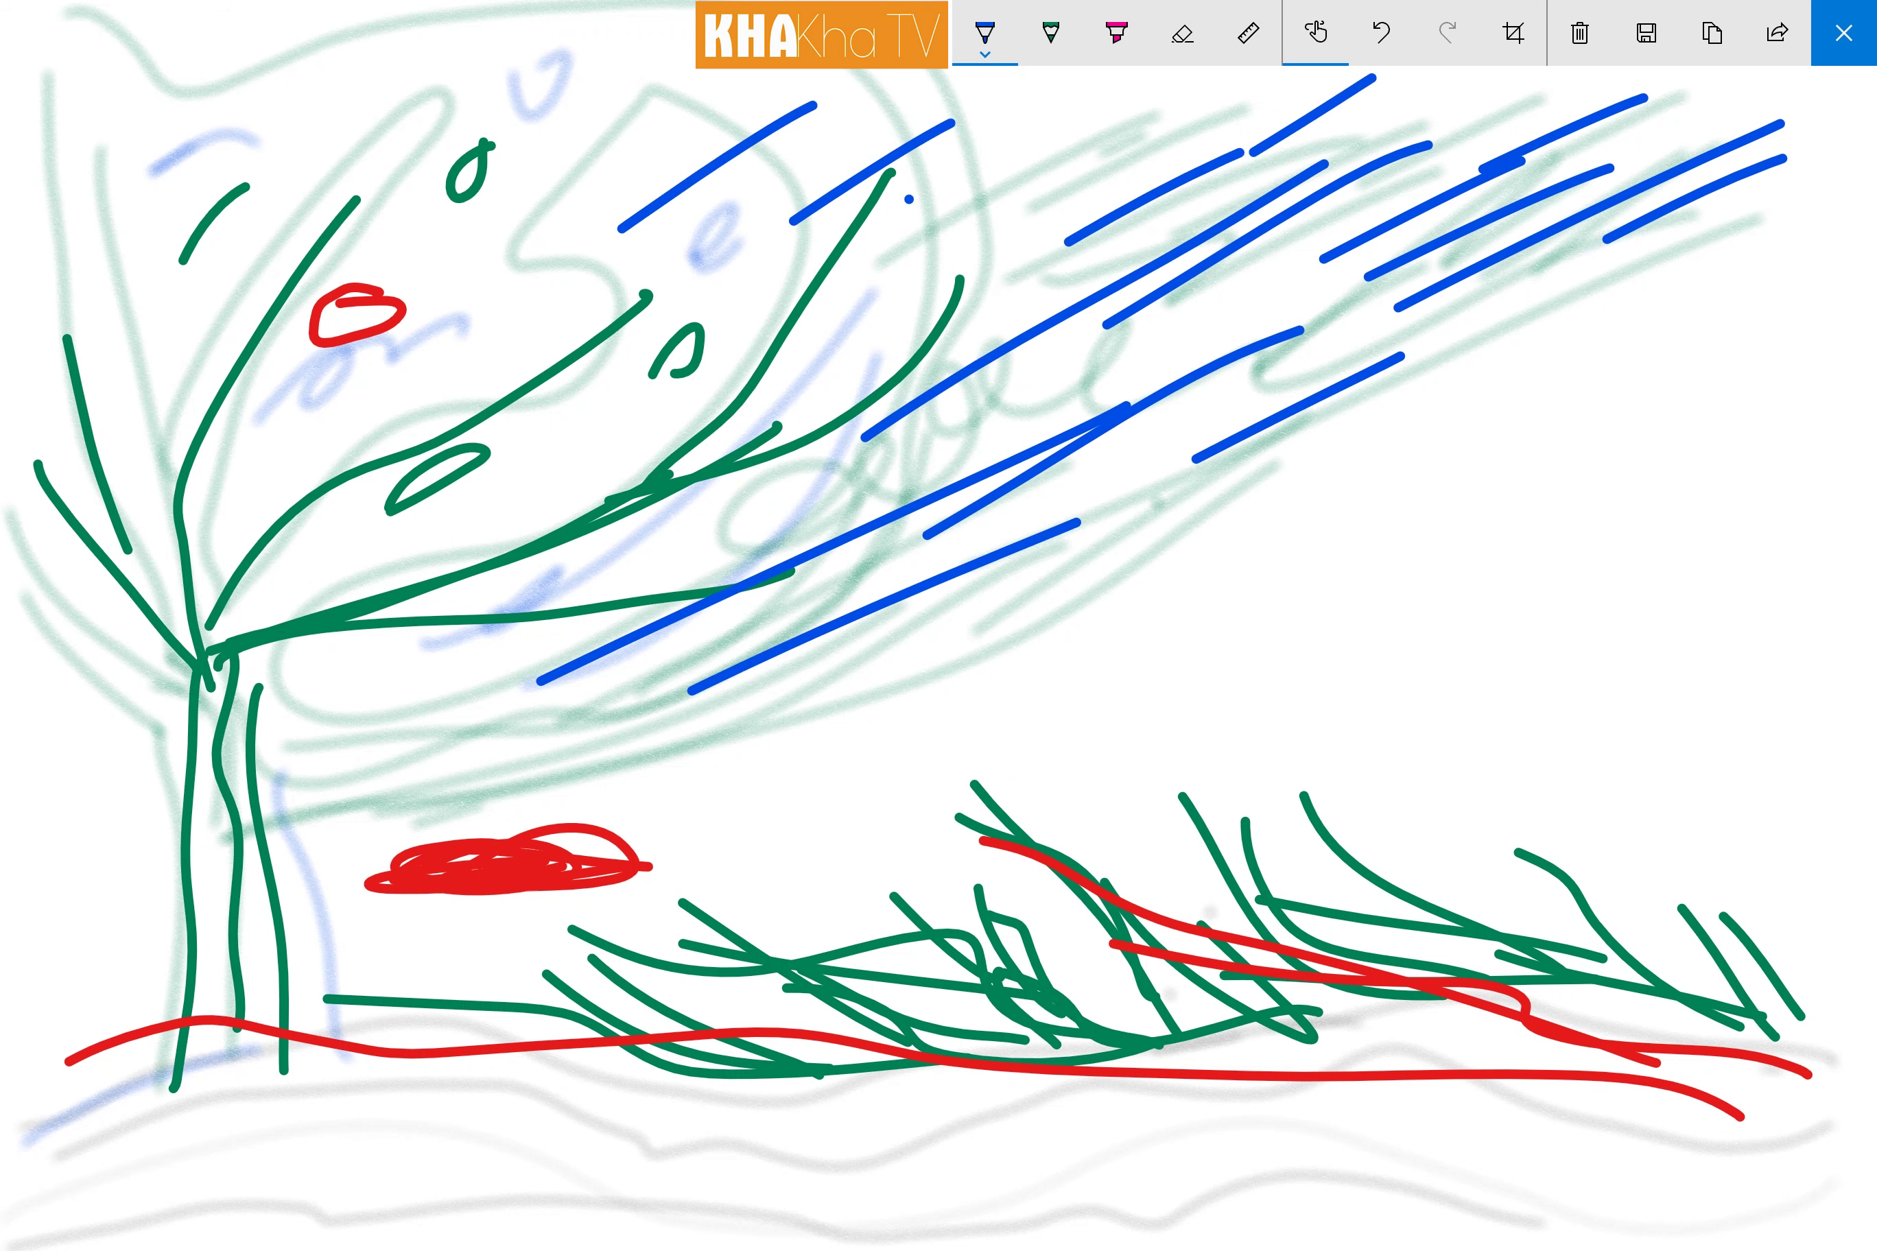
{"action": "left_click_drag", "start_coordinate": [1028, 116], "coordinate": [865, 204]}
Step: Add more blue streaks across the canopy, including a long one over the tree
{"action": "left_click_drag", "start_coordinate": [1094, 113], "coordinate": [784, 298]}
{"action": "left_click_drag", "start_coordinate": [920, 310], "coordinate": [624, 464]}
{"action": "left_click_drag", "start_coordinate": [806, 278], "coordinate": [615, 375]}
{"action": "left_click_drag", "start_coordinate": [787, 70], "coordinate": [281, 465]}
{"action": "left_click_drag", "start_coordinate": [1477, 72], "coordinate": [1334, 132]}
{"action": "left_click_drag", "start_coordinate": [1255, 82], "coordinate": [1104, 150]}
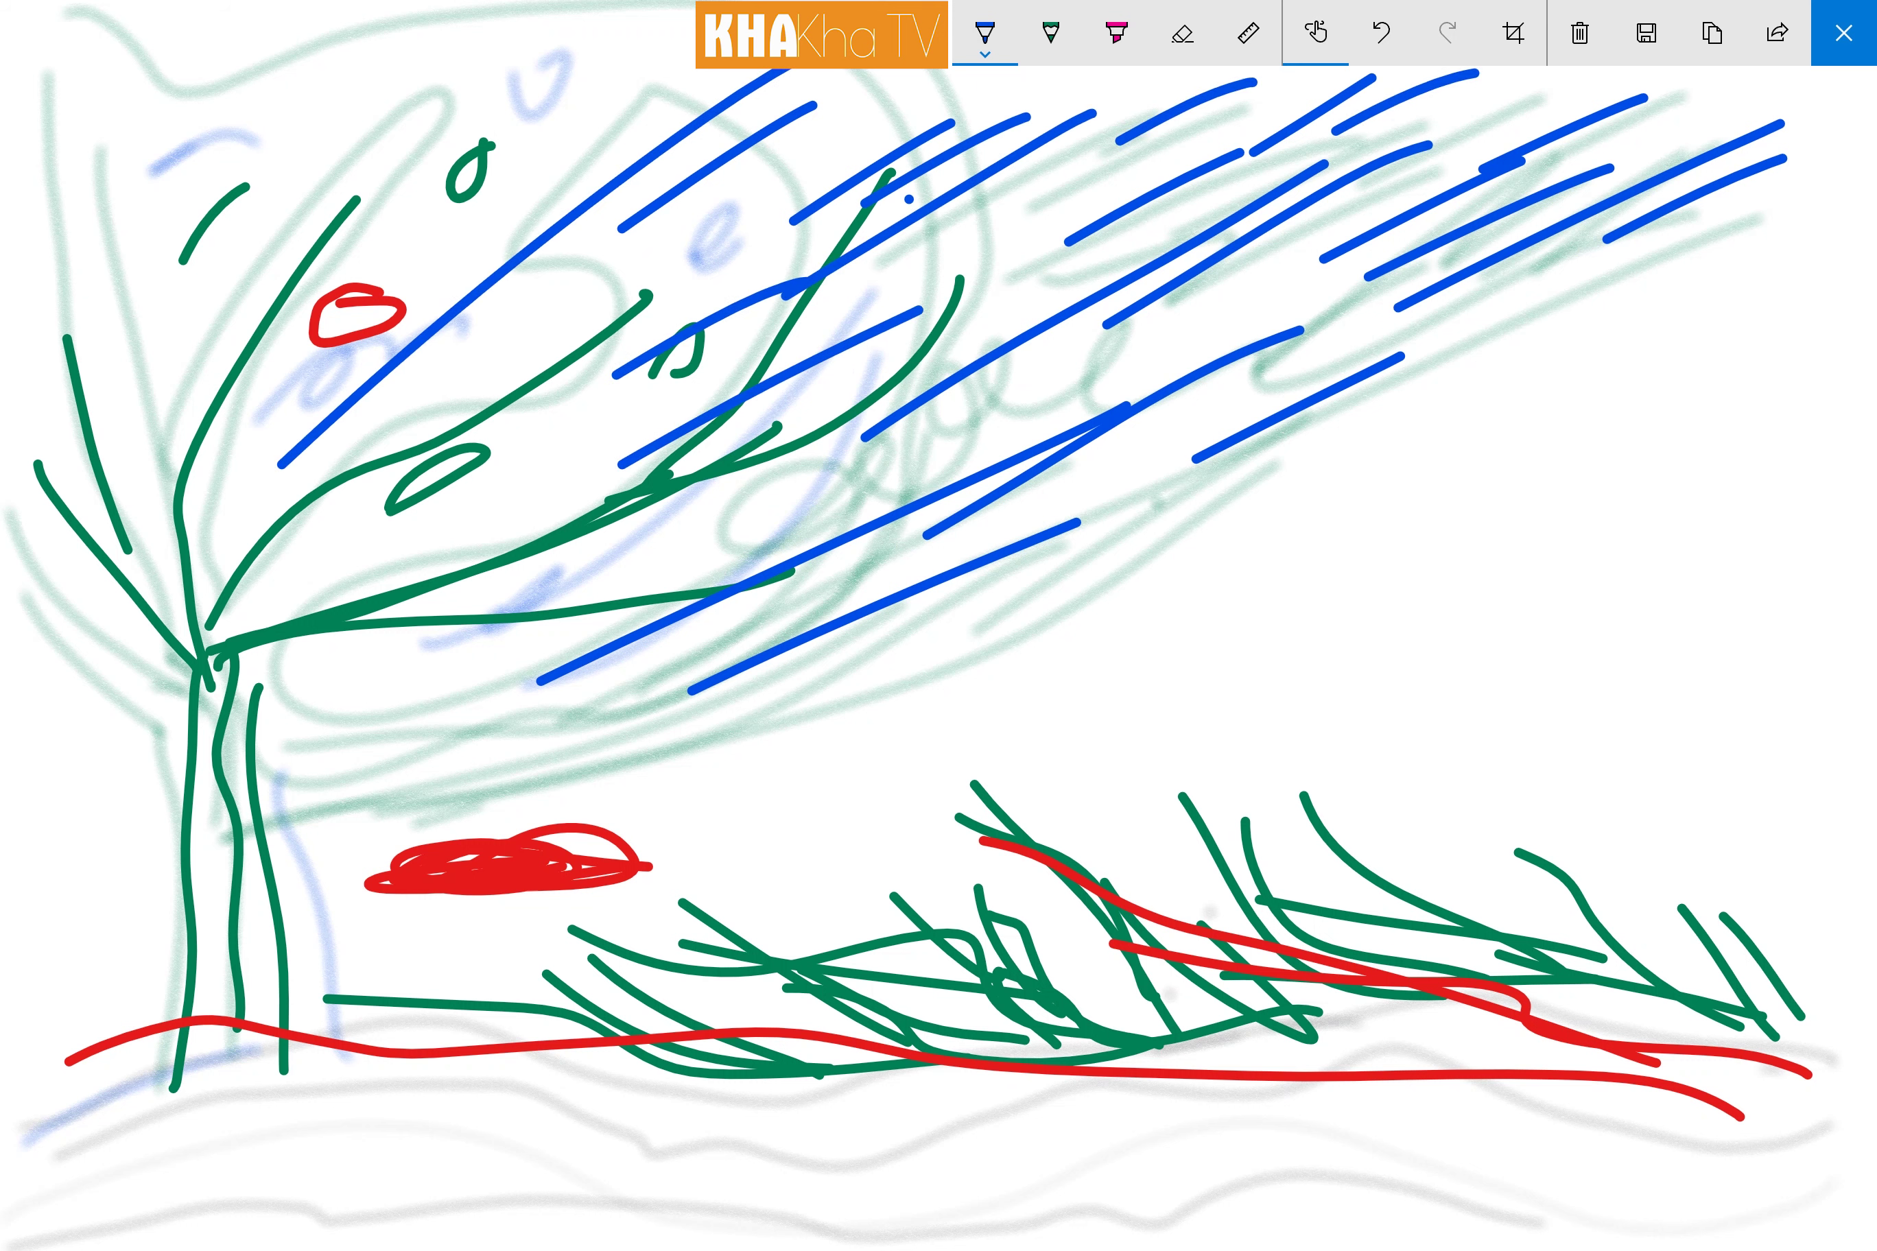
{"action": "left_click_drag", "start_coordinate": [891, 73], "coordinate": [777, 173]}
Step: Dismiss the Action Center, then add a short mid-sky dash and more top-right streaks
{"action": "key", "text": "super+a"}
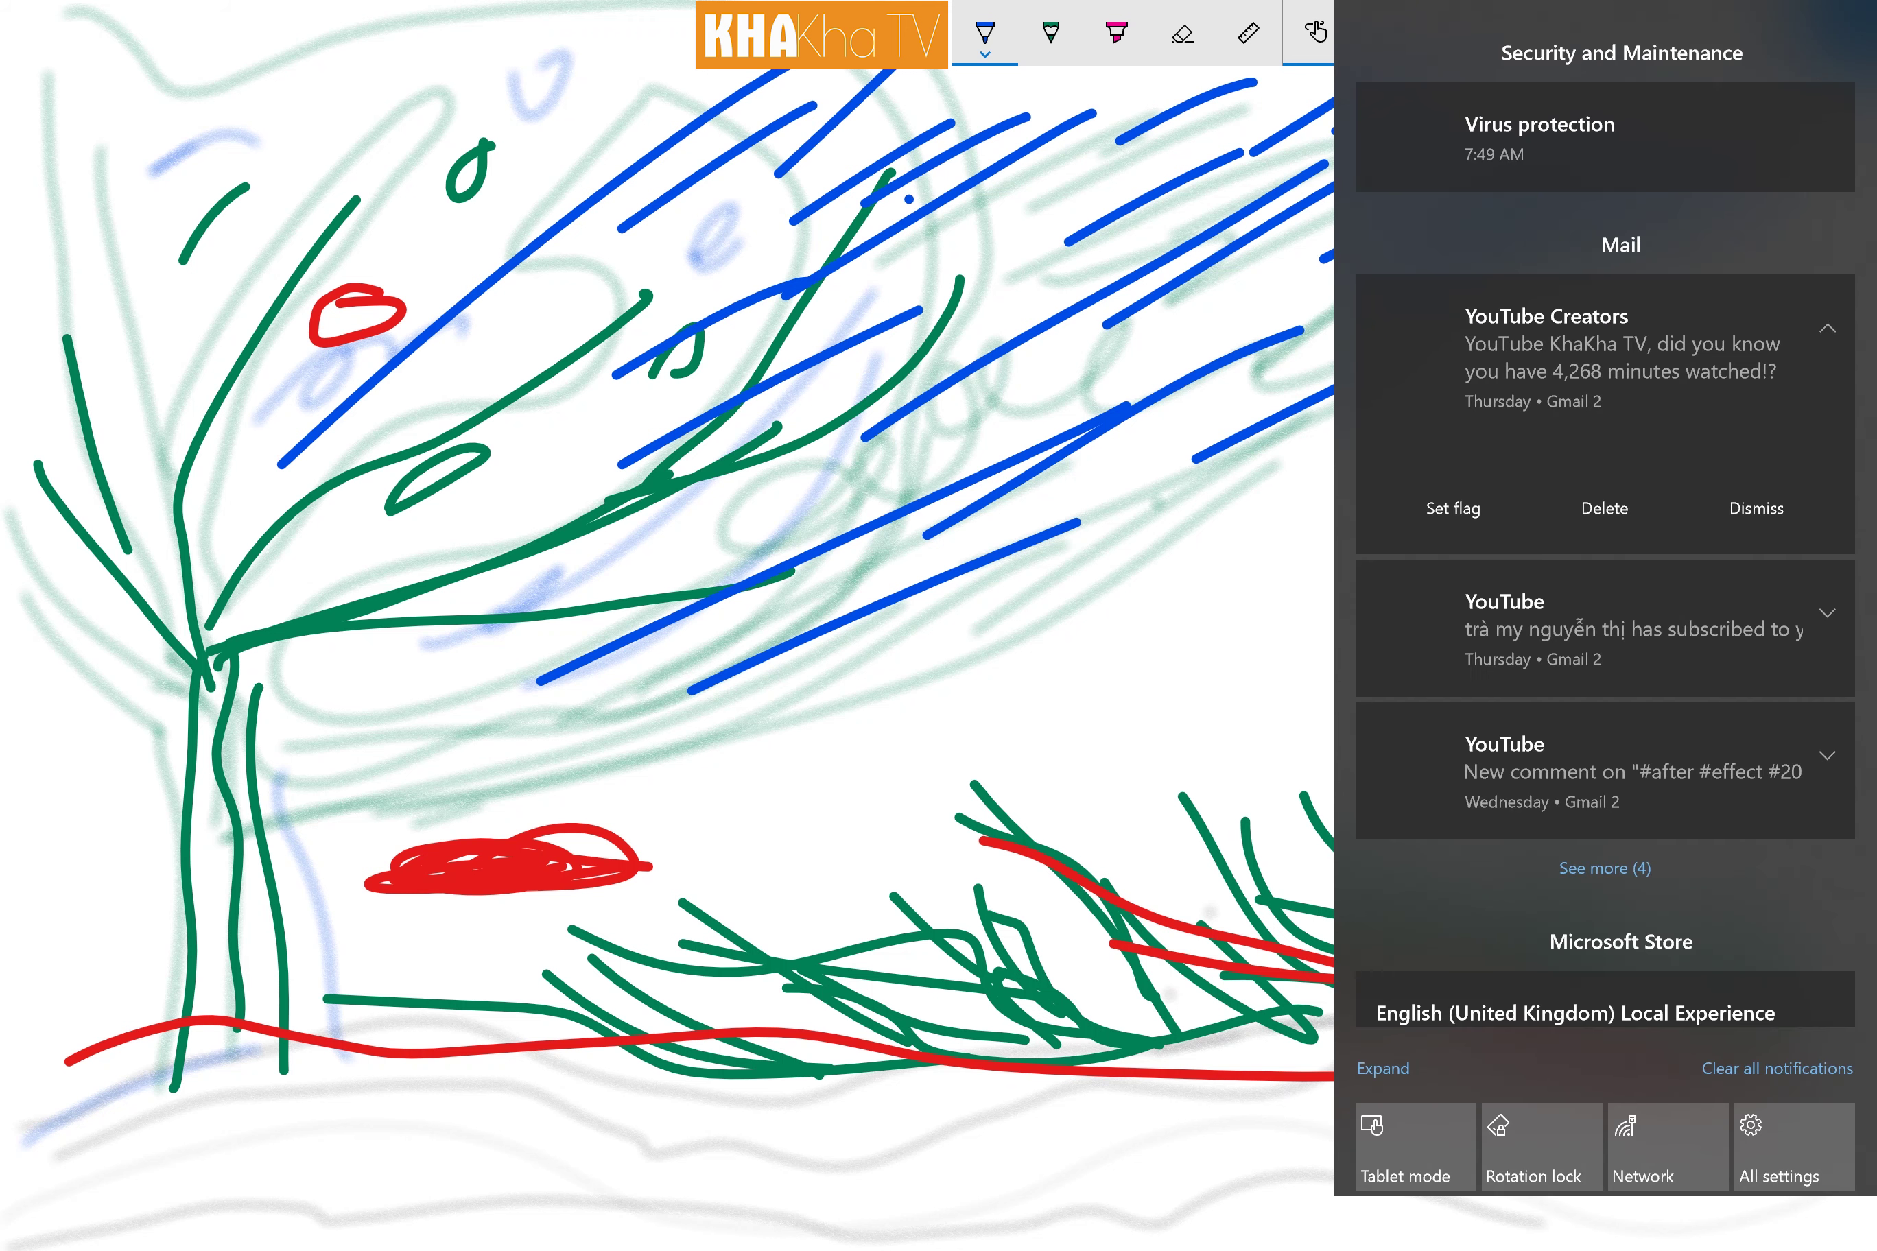
{"action": "left_click_drag", "start_coordinate": [1300, 556], "coordinate": [1270, 567]}
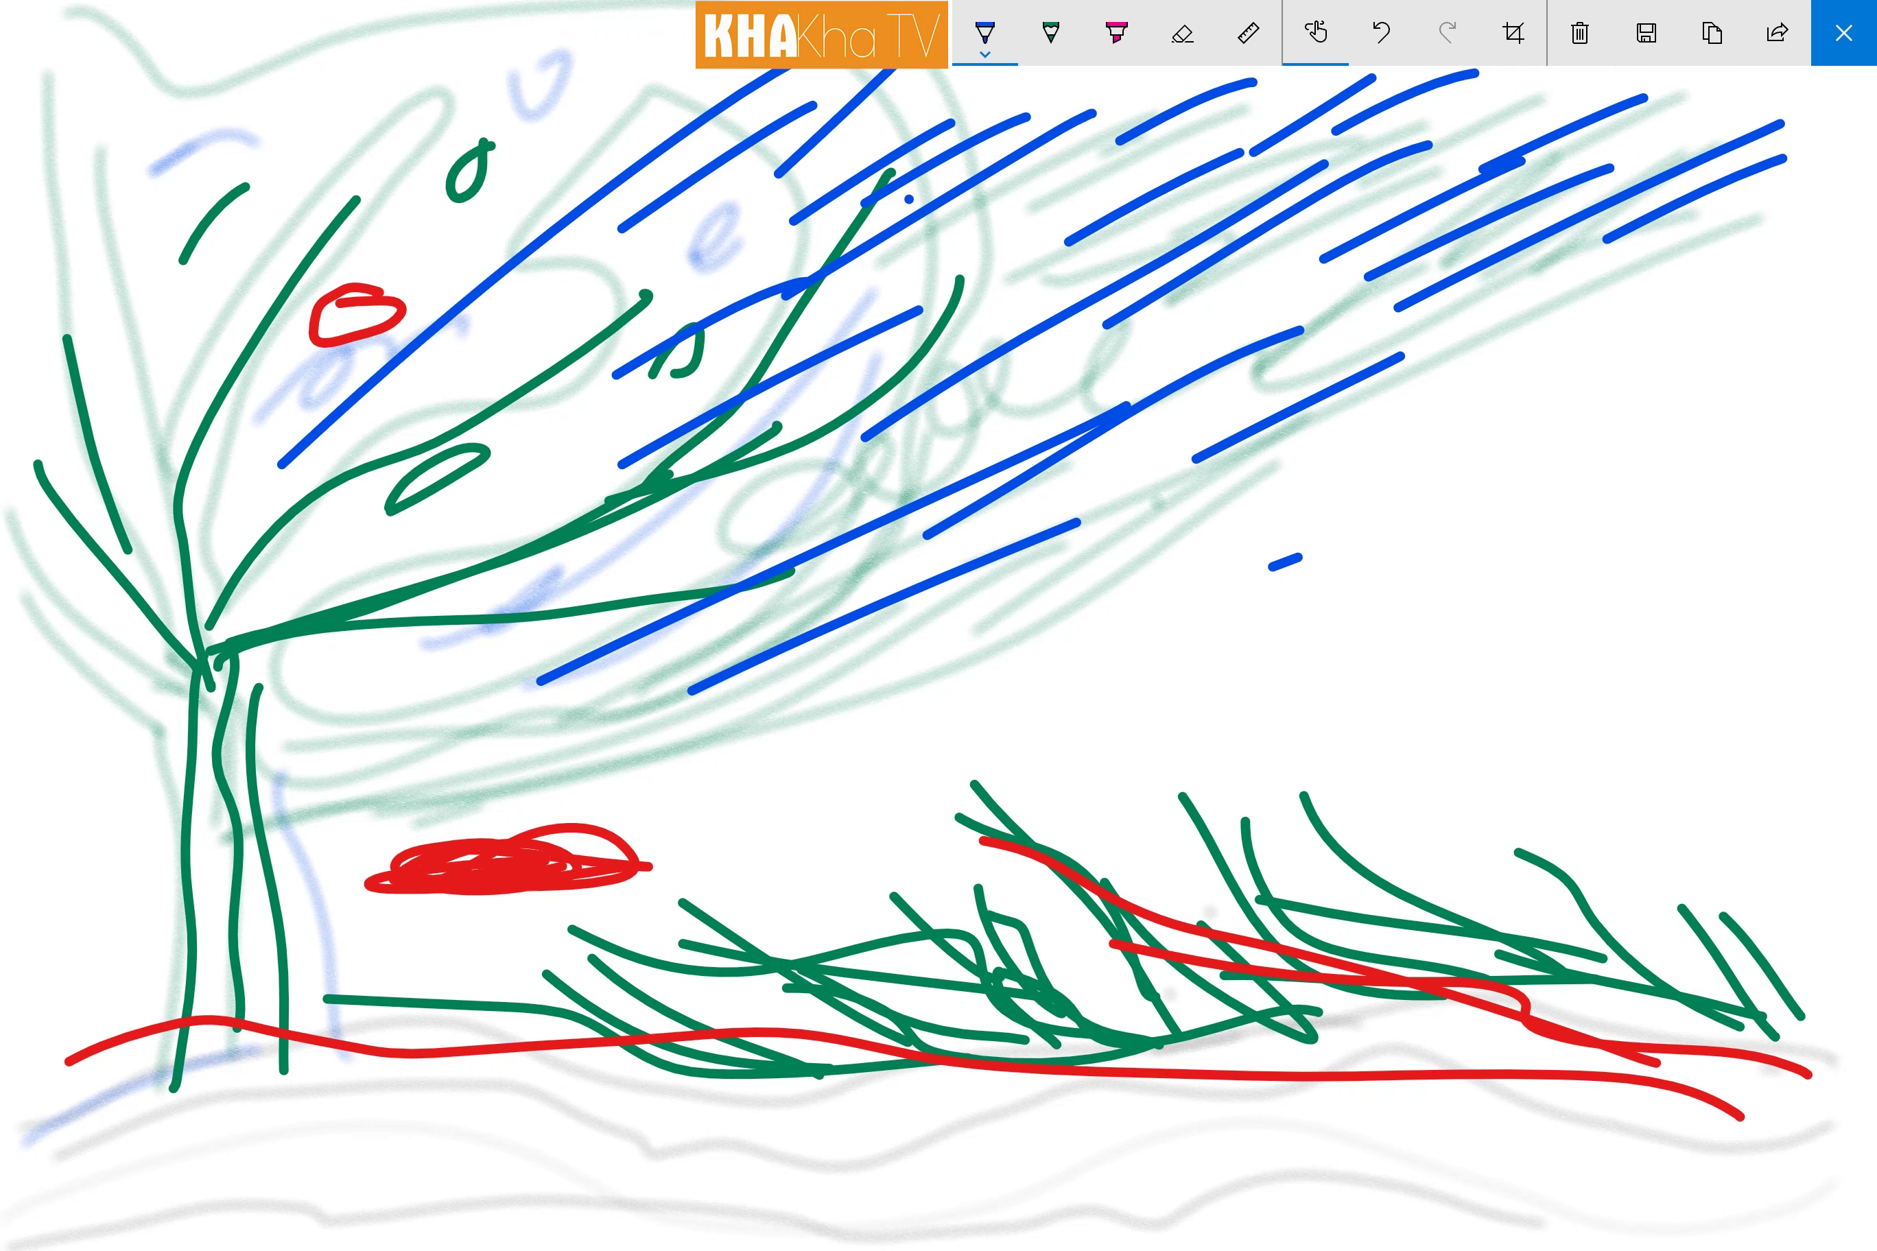
{"action": "key", "text": "super+a"}
{"action": "left_click_drag", "start_coordinate": [1225, 543], "coordinate": [1240, 545]}
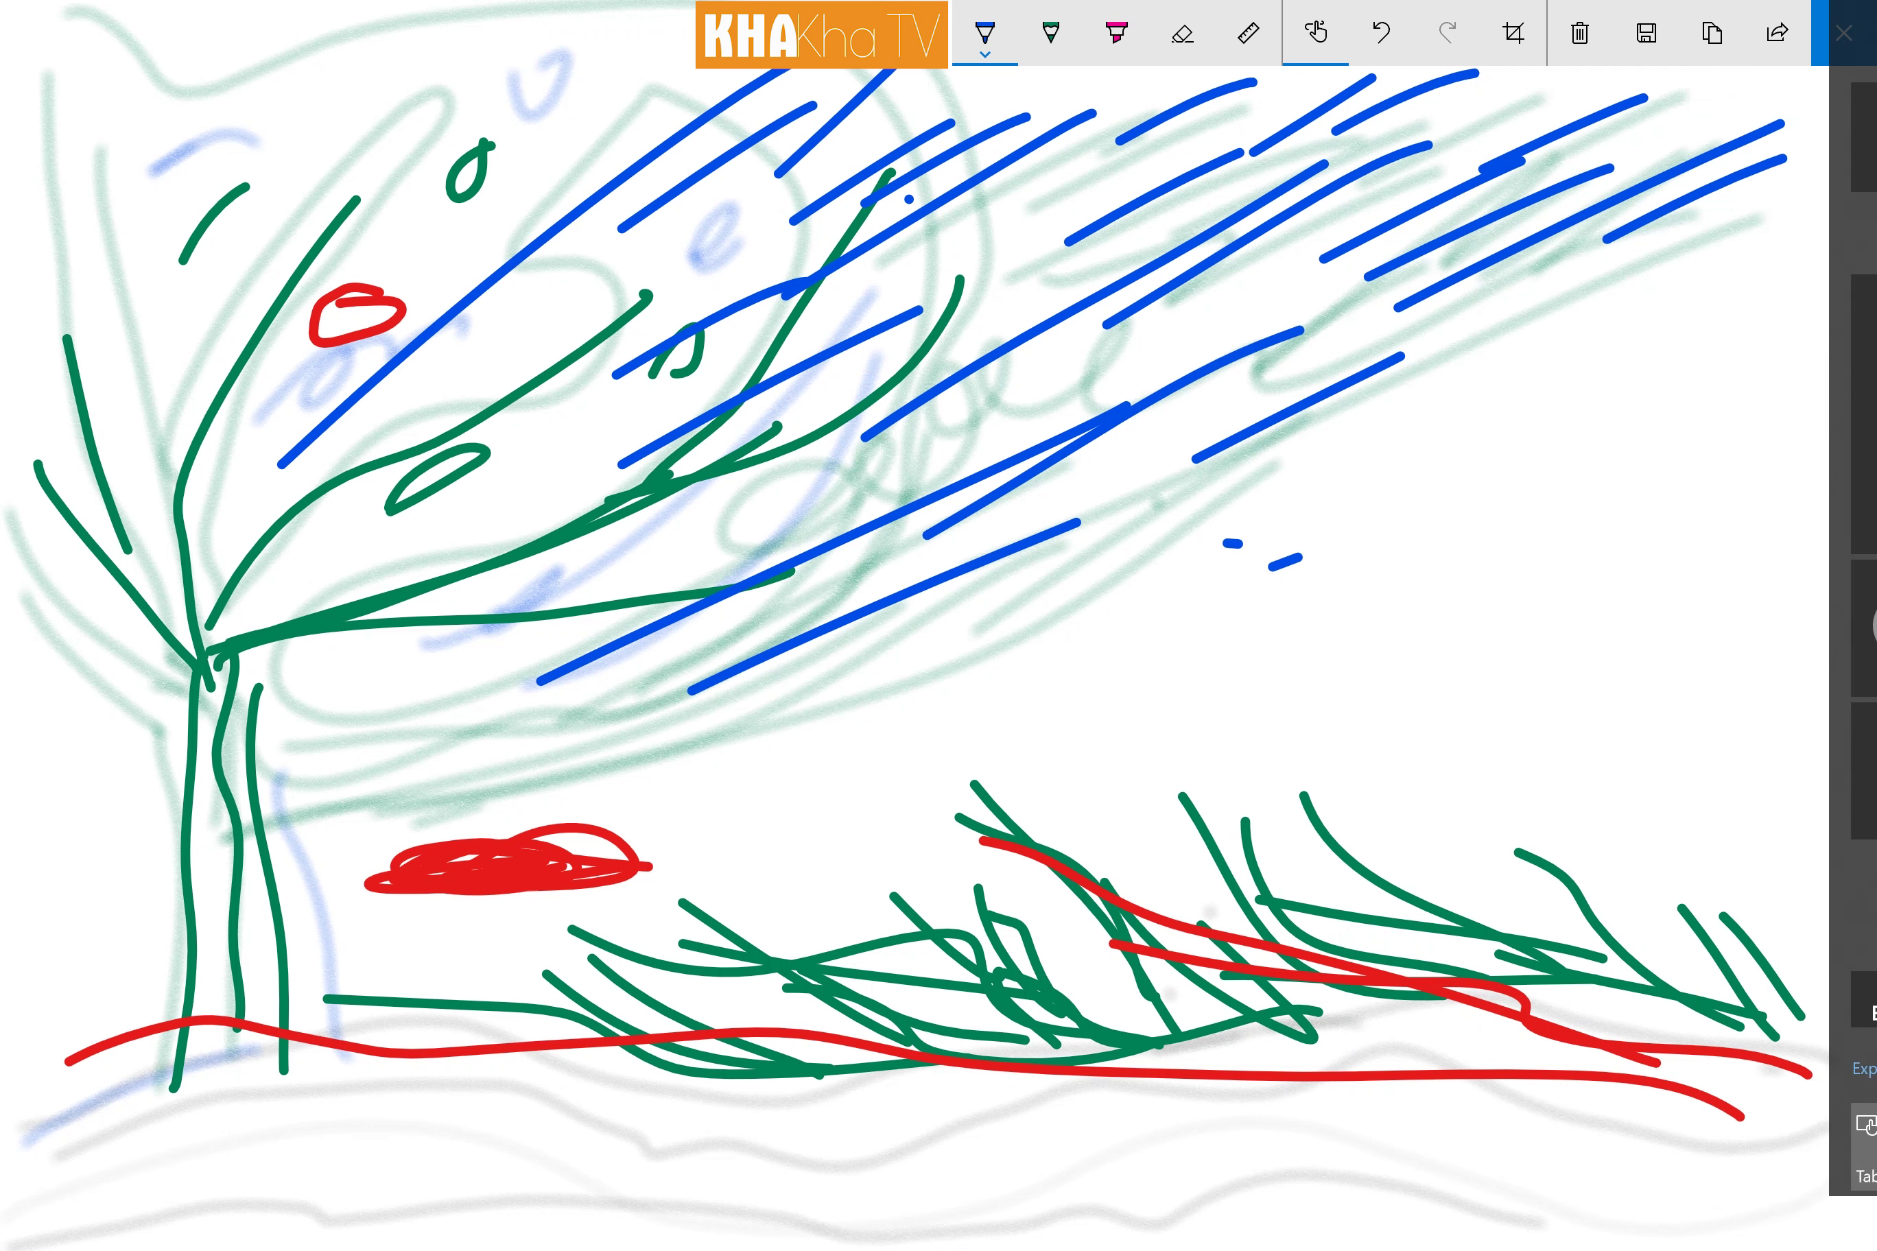
{"action": "left_click_drag", "start_coordinate": [1808, 125], "coordinate": [1862, 96]}
{"action": "left_click_drag", "start_coordinate": [1668, 133], "coordinate": [1809, 68]}
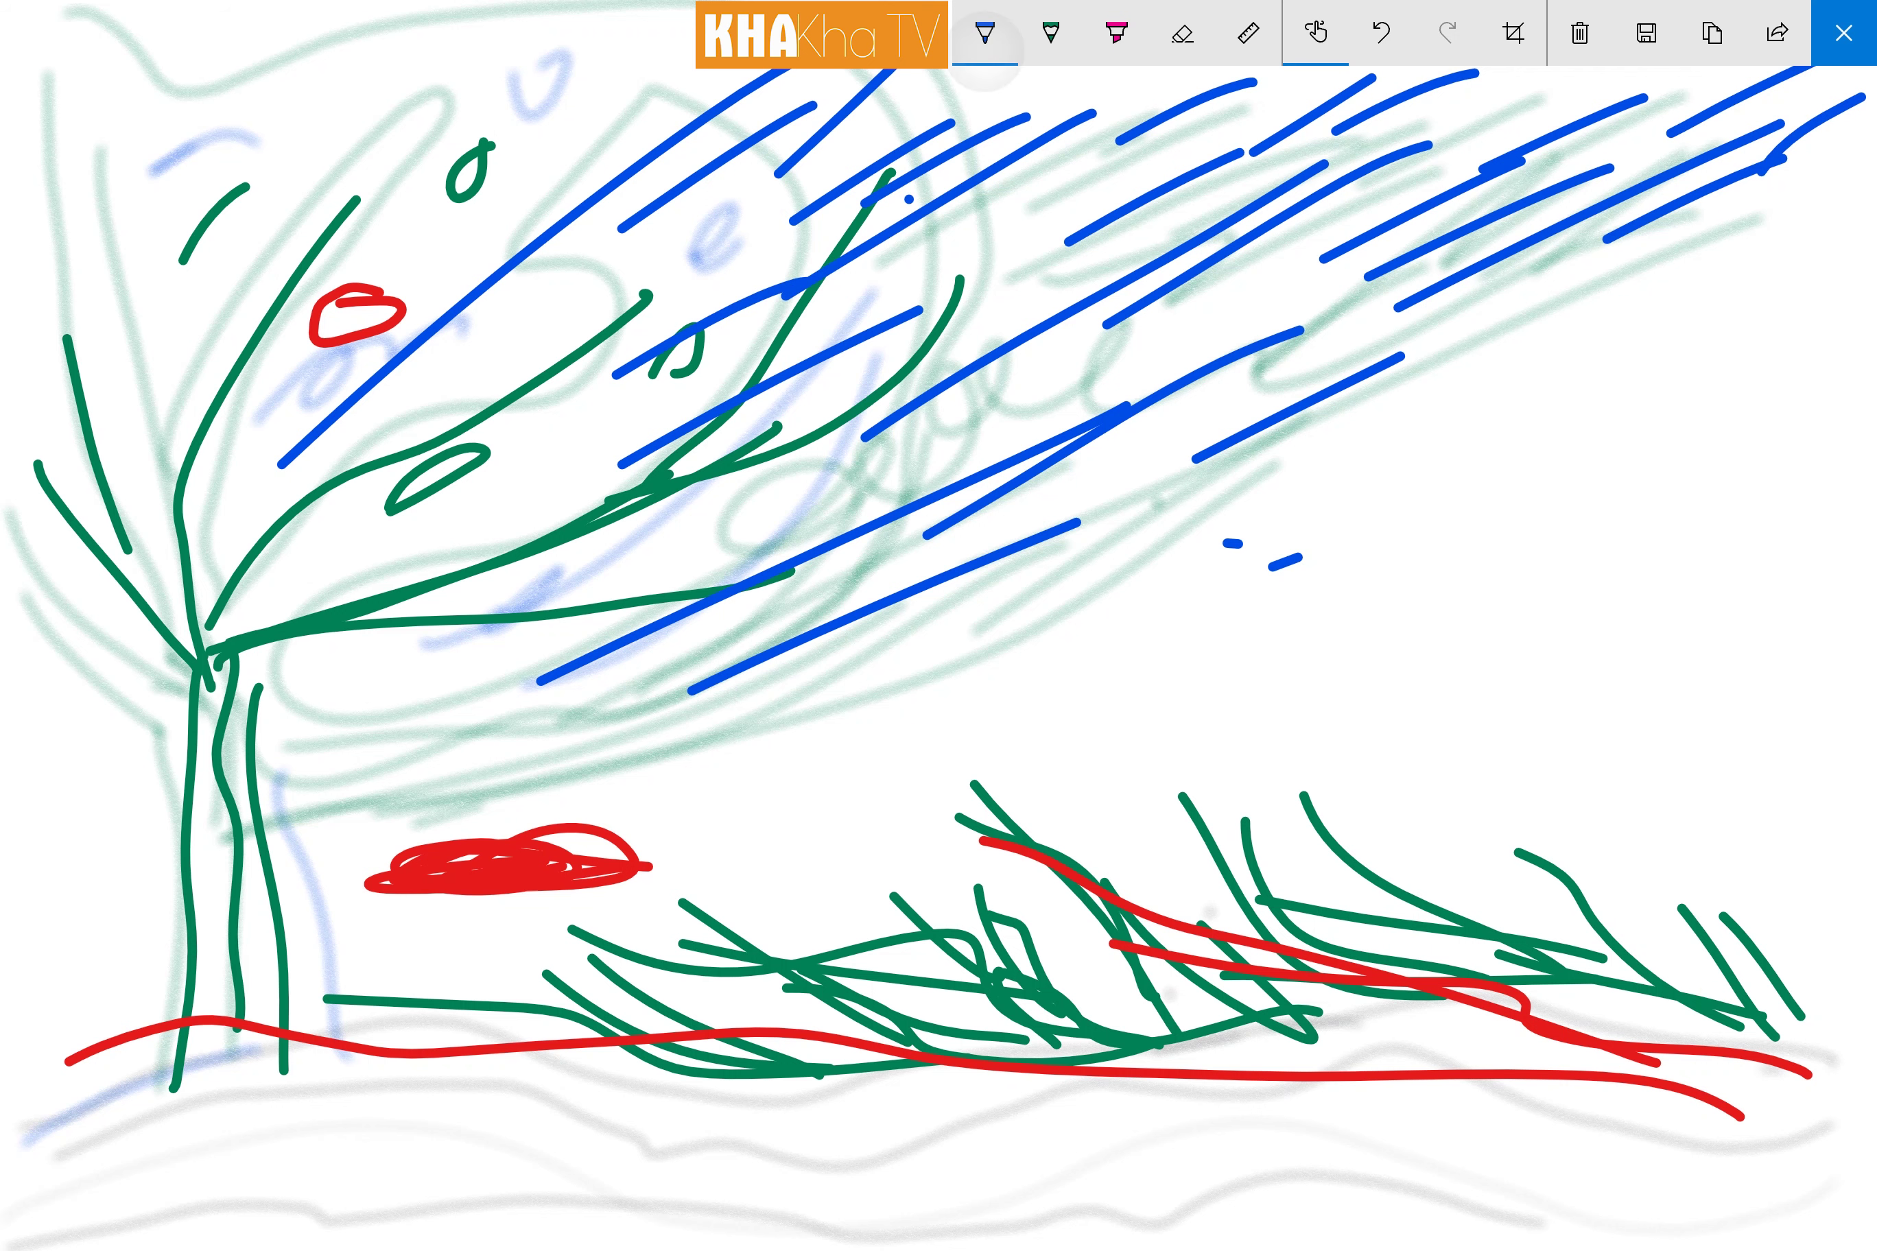
{"action": "left_click", "coordinate": [985, 32]}
Step: Switch the pen to light blue and draw wavy water lines along the bottom right
{"action": "left_click", "coordinate": [1024, 306]}
{"action": "left_click_drag", "start_coordinate": [771, 1166], "coordinate": [520, 1120]}
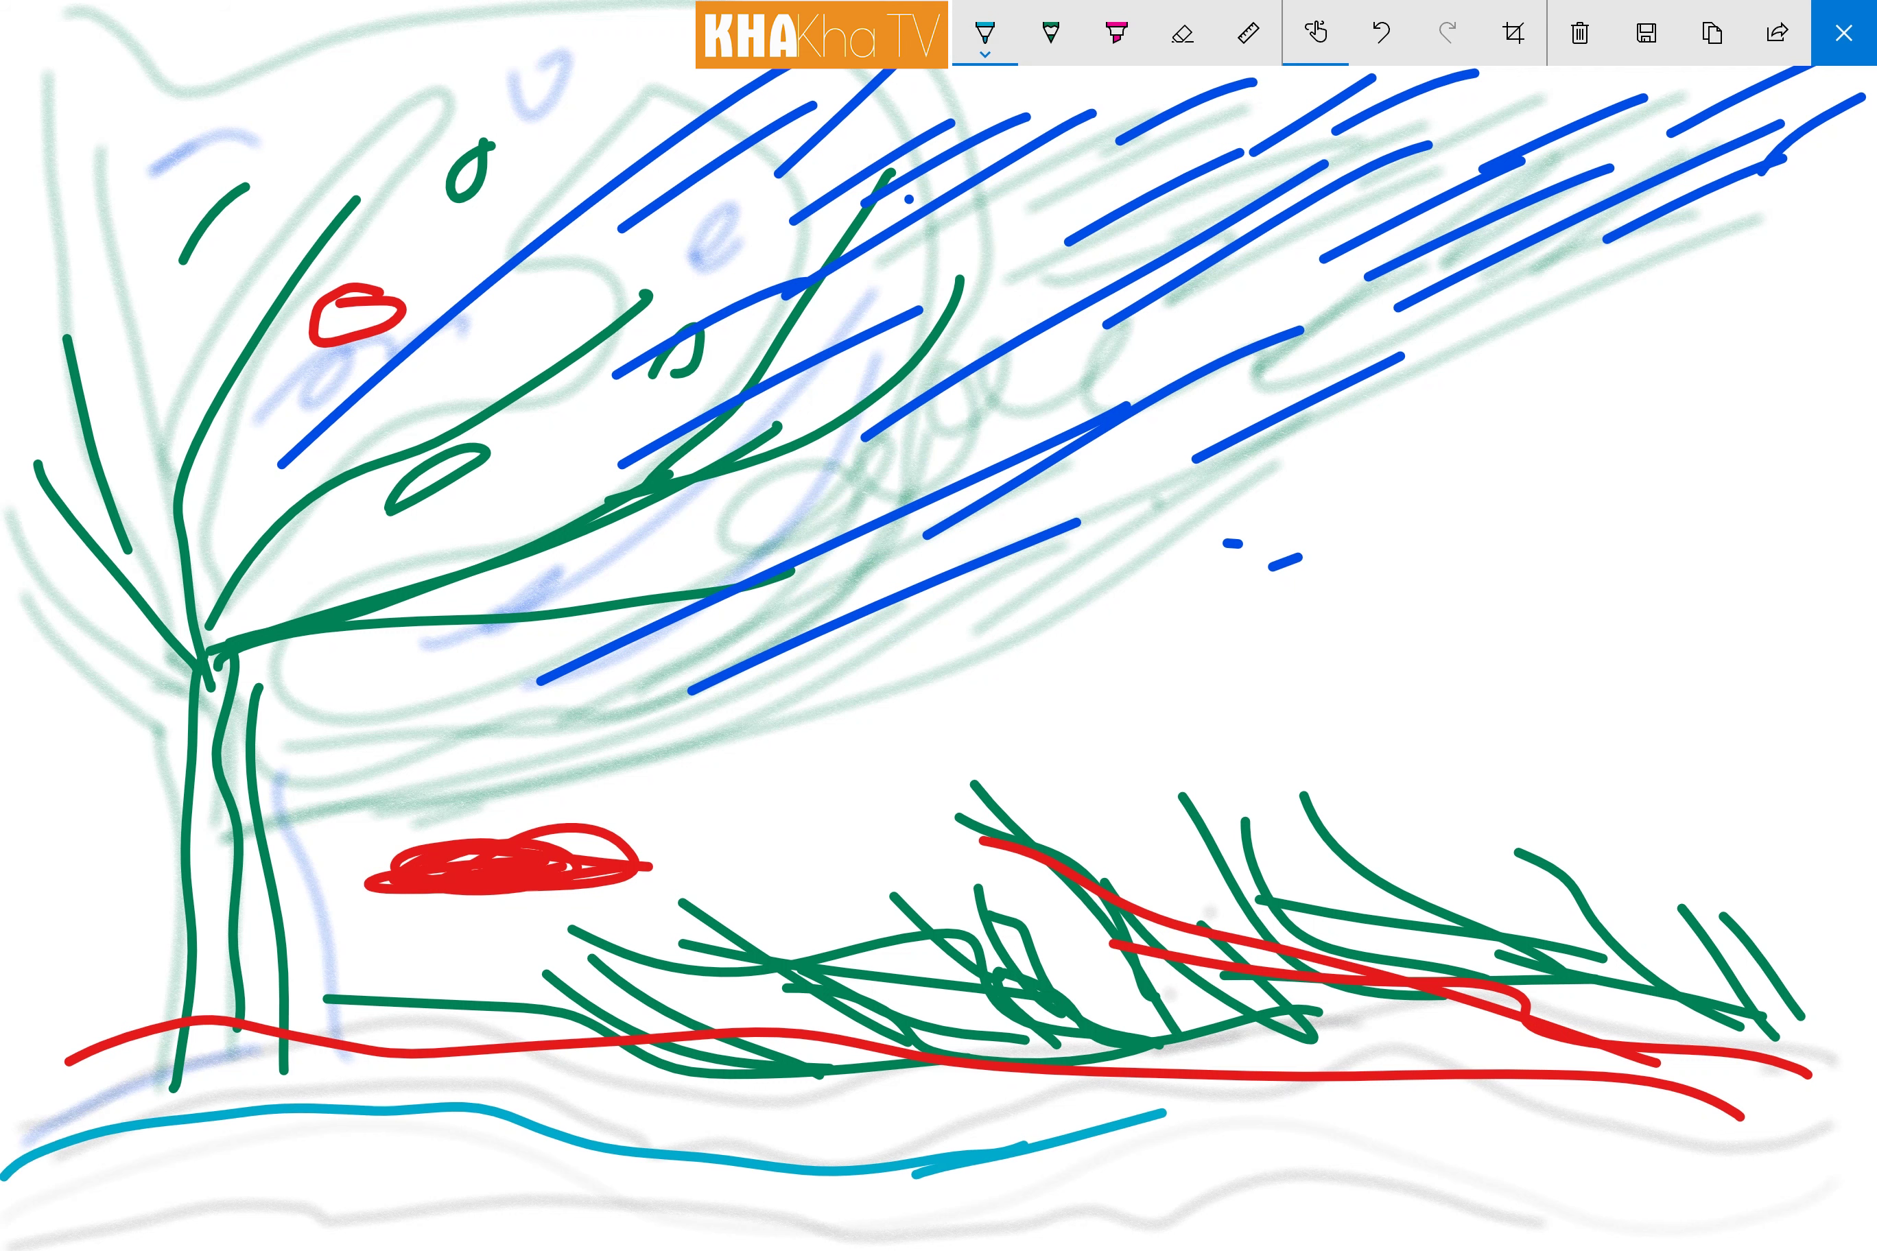
{"action": "left_click_drag", "start_coordinate": [1163, 1113], "coordinate": [1553, 1072]}
{"action": "mouse_move", "coordinate": [1183, 1090]}
{"action": "left_mouse_down"}
{"action": "mouse_move", "coordinate": [1578, 1050]}
{"action": "mouse_move", "coordinate": [1871, 1090]}
{"action": "mouse_move", "coordinate": [1552, 1022]}
{"action": "mouse_move", "coordinate": [1058, 1087]}
{"action": "left_mouse_up"}
{"action": "left_click_drag", "start_coordinate": [953, 1118], "coordinate": [1209, 1068]}
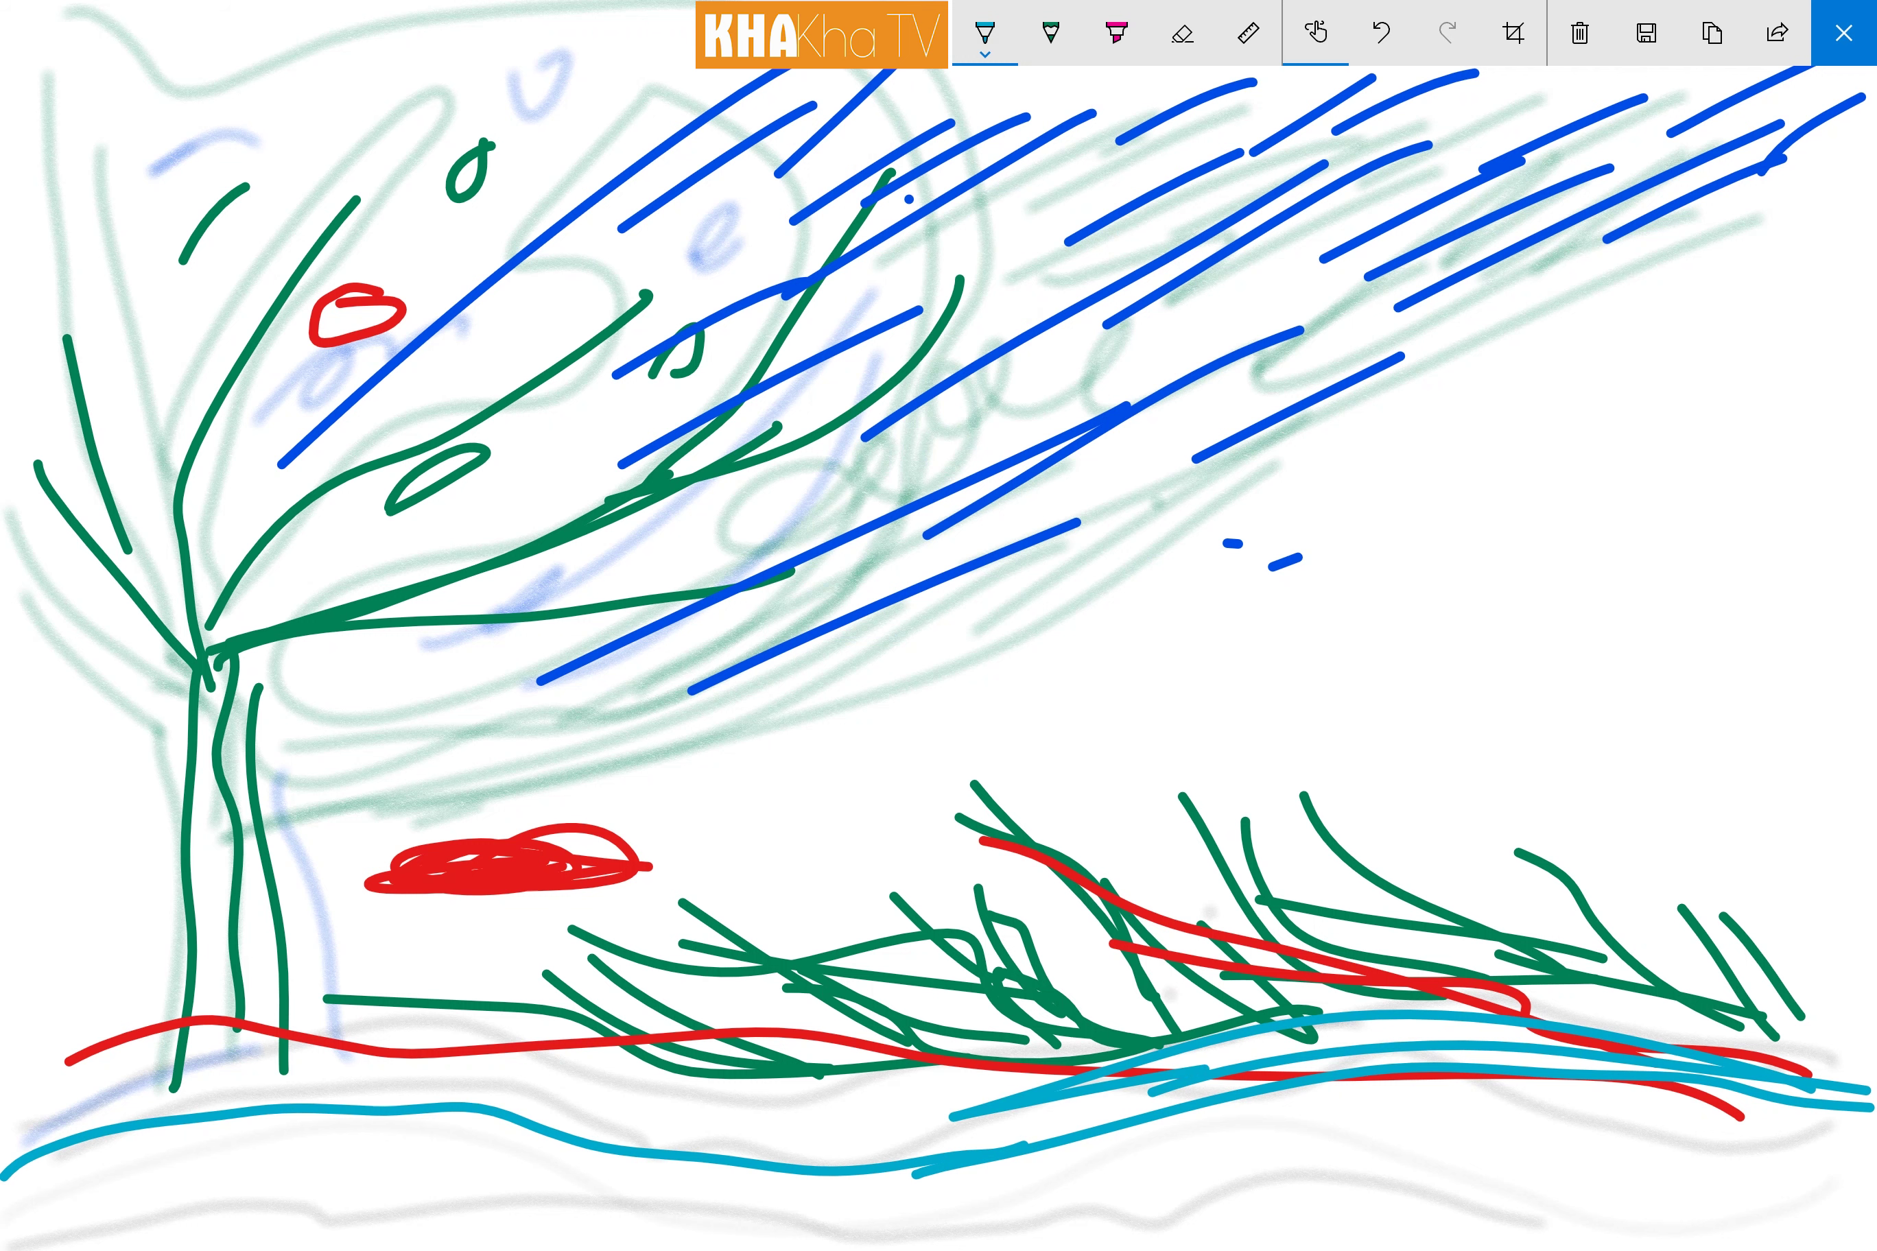
{"action": "left_click_drag", "start_coordinate": [1696, 1050], "coordinate": [359, 1094]}
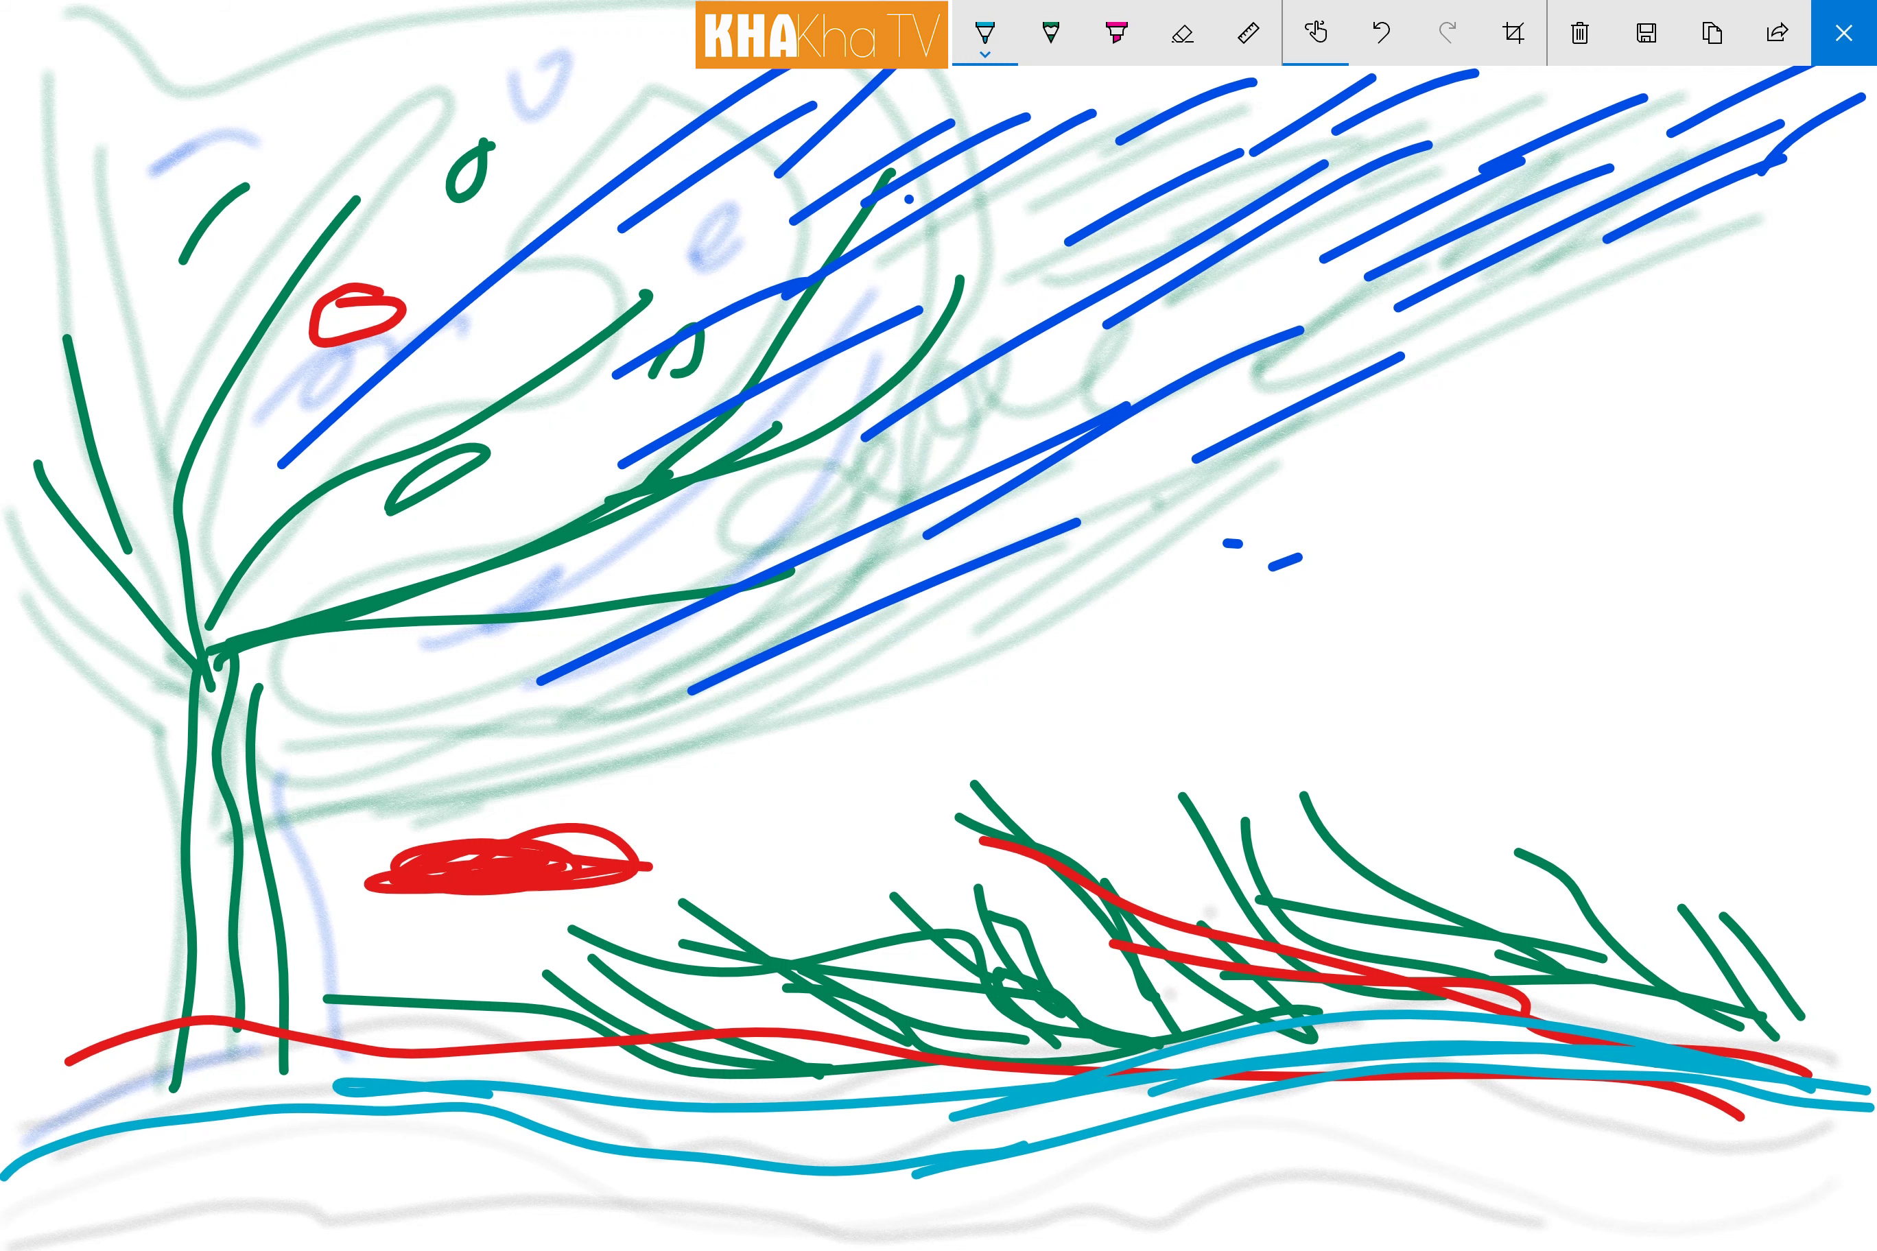
Step: Layer more light-blue water lines across the whole bottom of the picture
{"action": "left_click_drag", "start_coordinate": [489, 1091], "coordinate": [1131, 1160]}
{"action": "left_click_drag", "start_coordinate": [945, 1143], "coordinate": [234, 1108]}
{"action": "left_click_drag", "start_coordinate": [217, 1227], "coordinate": [1854, 1102]}
{"action": "mouse_move", "coordinate": [1160, 1165]}
{"action": "left_mouse_down"}
{"action": "mouse_move", "coordinate": [1639, 1081]}
{"action": "mouse_move", "coordinate": [1066, 1147]}
{"action": "left_mouse_up"}
{"action": "left_click_drag", "start_coordinate": [1470, 1077], "coordinate": [1152, 1155]}
{"action": "left_click_drag", "start_coordinate": [1260, 1106], "coordinate": [1107, 1156]}
Step: Set the highlighter to light blue and paint a thick water band reaching the left edge
{"action": "left_click", "coordinate": [1116, 32]}
{"action": "left_click", "coordinate": [1116, 32]}
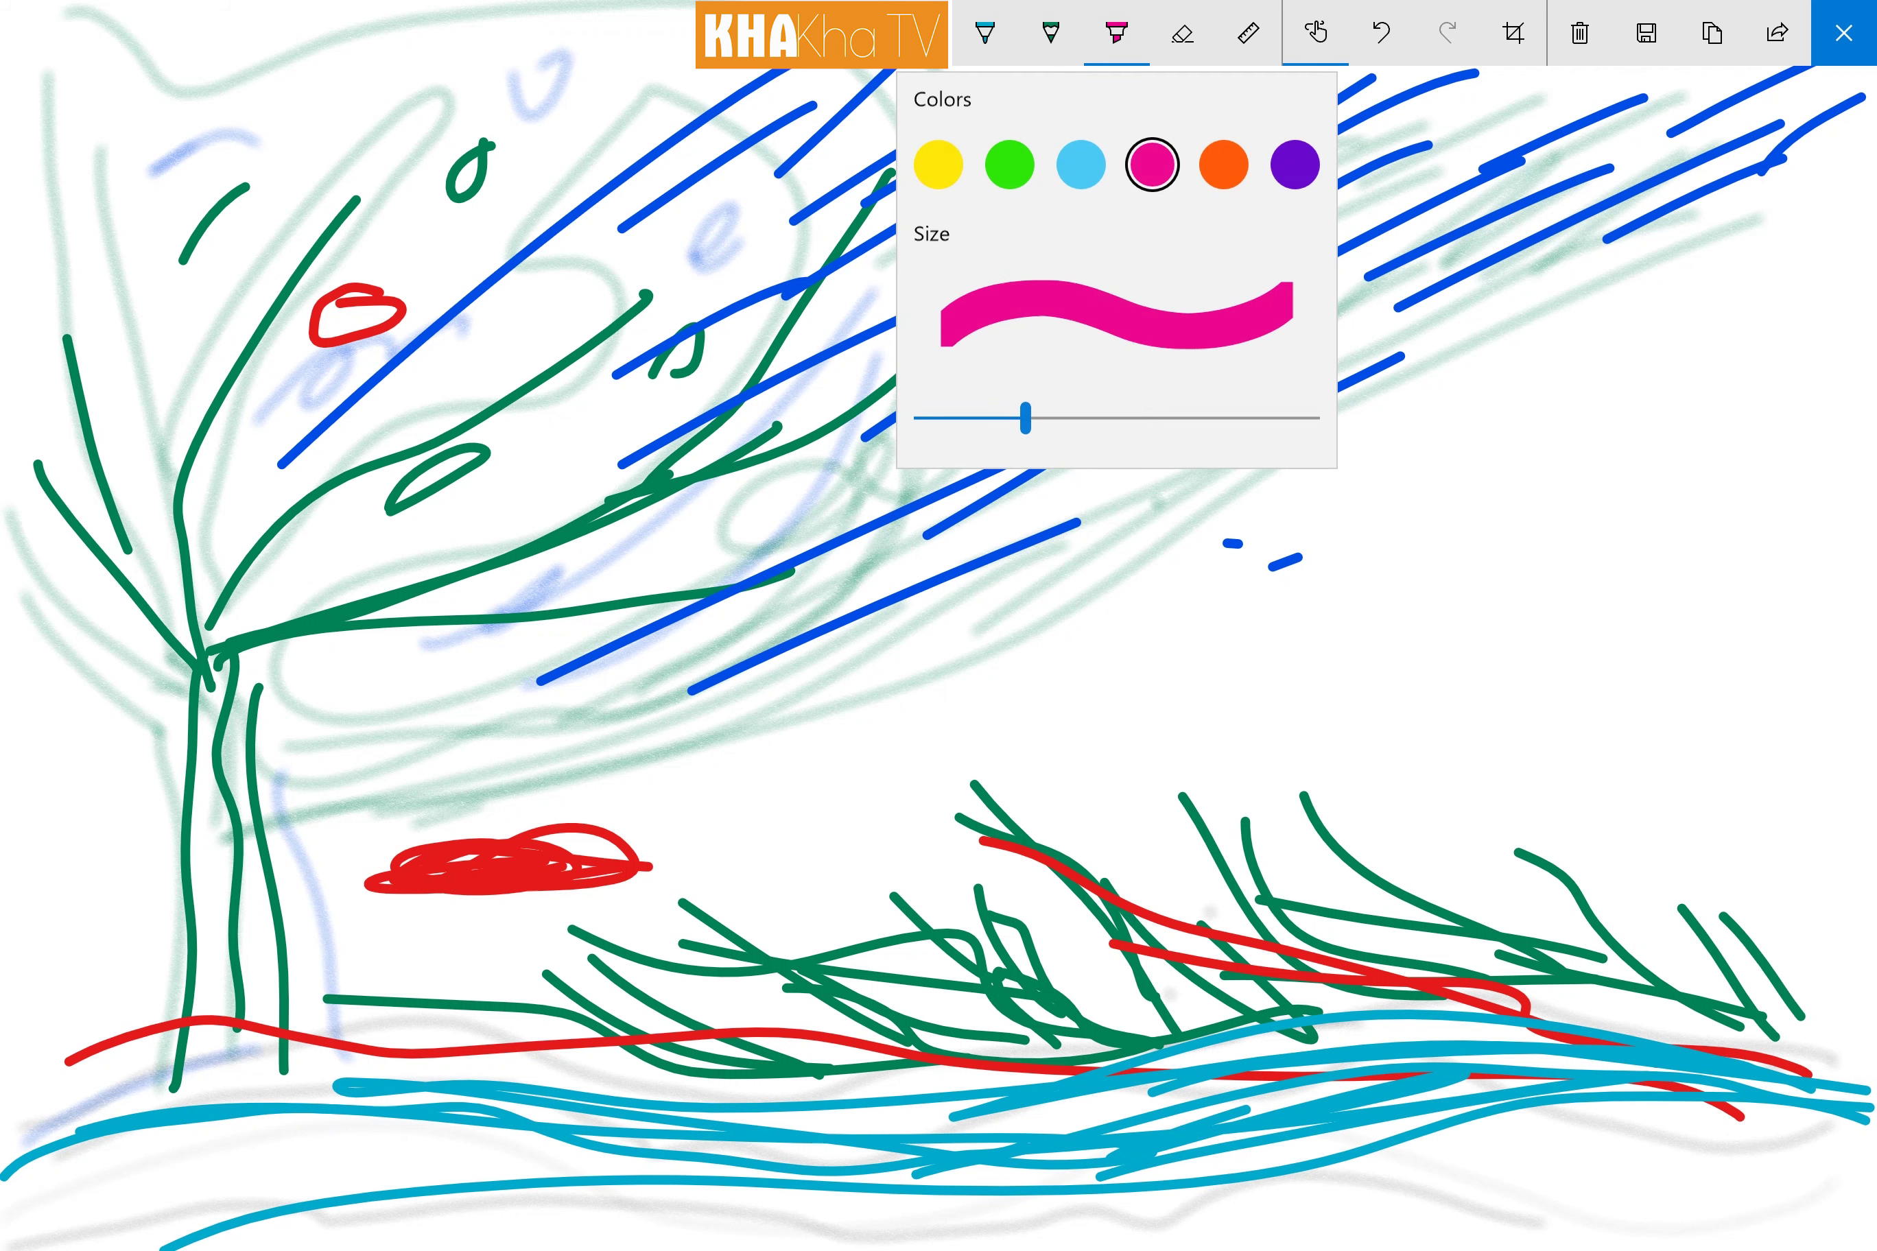
{"action": "left_click", "coordinate": [1080, 163]}
{"action": "mouse_move", "coordinate": [1795, 1147]}
{"action": "left_mouse_down"}
{"action": "mouse_move", "coordinate": [1165, 1160]}
{"action": "mouse_move", "coordinate": [863, 1195]}
{"action": "mouse_move", "coordinate": [355, 1115]}
{"action": "left_mouse_up"}
{"action": "left_click_drag", "start_coordinate": [111, 1113], "coordinate": [9, 1115]}
Step: Add five more thick light-blue bands filling the water down to the bottom edge
{"action": "mouse_move", "coordinate": [1728, 1106]}
{"action": "left_mouse_down"}
{"action": "mouse_move", "coordinate": [1528, 1091]}
{"action": "mouse_move", "coordinate": [675, 1123]}
{"action": "mouse_move", "coordinate": [379, 1042]}
{"action": "mouse_move", "coordinate": [4, 1040]}
{"action": "left_mouse_up"}
{"action": "mouse_move", "coordinate": [1705, 1021]}
{"action": "left_mouse_down"}
{"action": "mouse_move", "coordinate": [1058, 1047]}
{"action": "mouse_move", "coordinate": [612, 1091]}
{"action": "mouse_move", "coordinate": [217, 1011]}
{"action": "left_mouse_up"}
{"action": "mouse_move", "coordinate": [1818, 1203]}
{"action": "left_mouse_down"}
{"action": "mouse_move", "coordinate": [1454, 1179]}
{"action": "mouse_move", "coordinate": [557, 1211]}
{"action": "mouse_move", "coordinate": [327, 1146]}
{"action": "mouse_move", "coordinate": [63, 1137]}
{"action": "left_mouse_up"}
{"action": "mouse_move", "coordinate": [1777, 1235]}
{"action": "left_mouse_down"}
{"action": "mouse_move", "coordinate": [1248, 1193]}
{"action": "mouse_move", "coordinate": [979, 1239]}
{"action": "mouse_move", "coordinate": [529, 1223]}
{"action": "mouse_move", "coordinate": [267, 1169]}
{"action": "mouse_move", "coordinate": [2, 1183]}
{"action": "left_mouse_up"}
{"action": "mouse_move", "coordinate": [1705, 1215]}
{"action": "left_mouse_down"}
{"action": "mouse_move", "coordinate": [315, 1235]}
{"action": "mouse_move", "coordinate": [70, 1163]}
{"action": "left_mouse_up"}
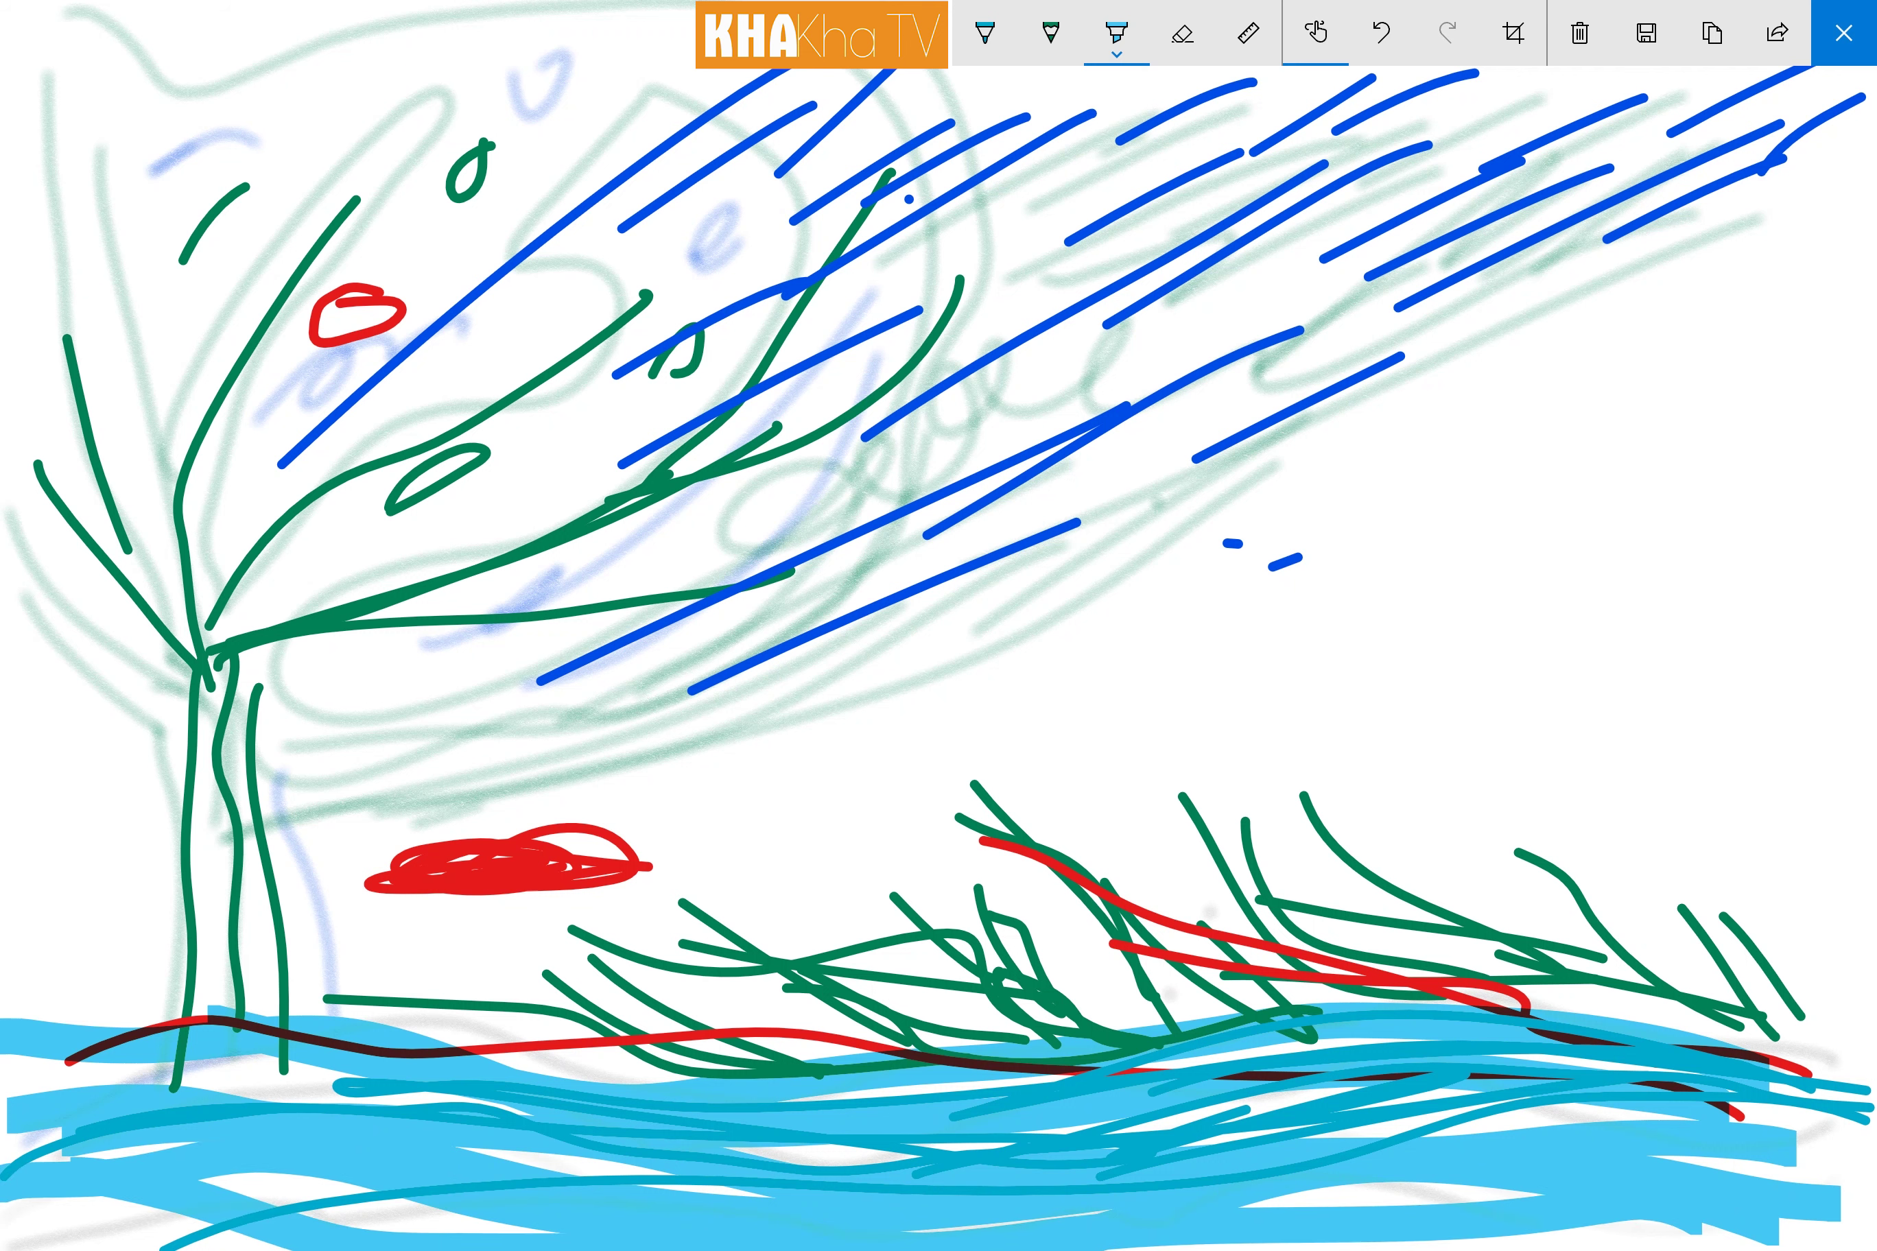
Step: Keep the light-blue highlighter and paint clouds mid-sky and across the upper right
{"action": "left_click", "coordinate": [1116, 33]}
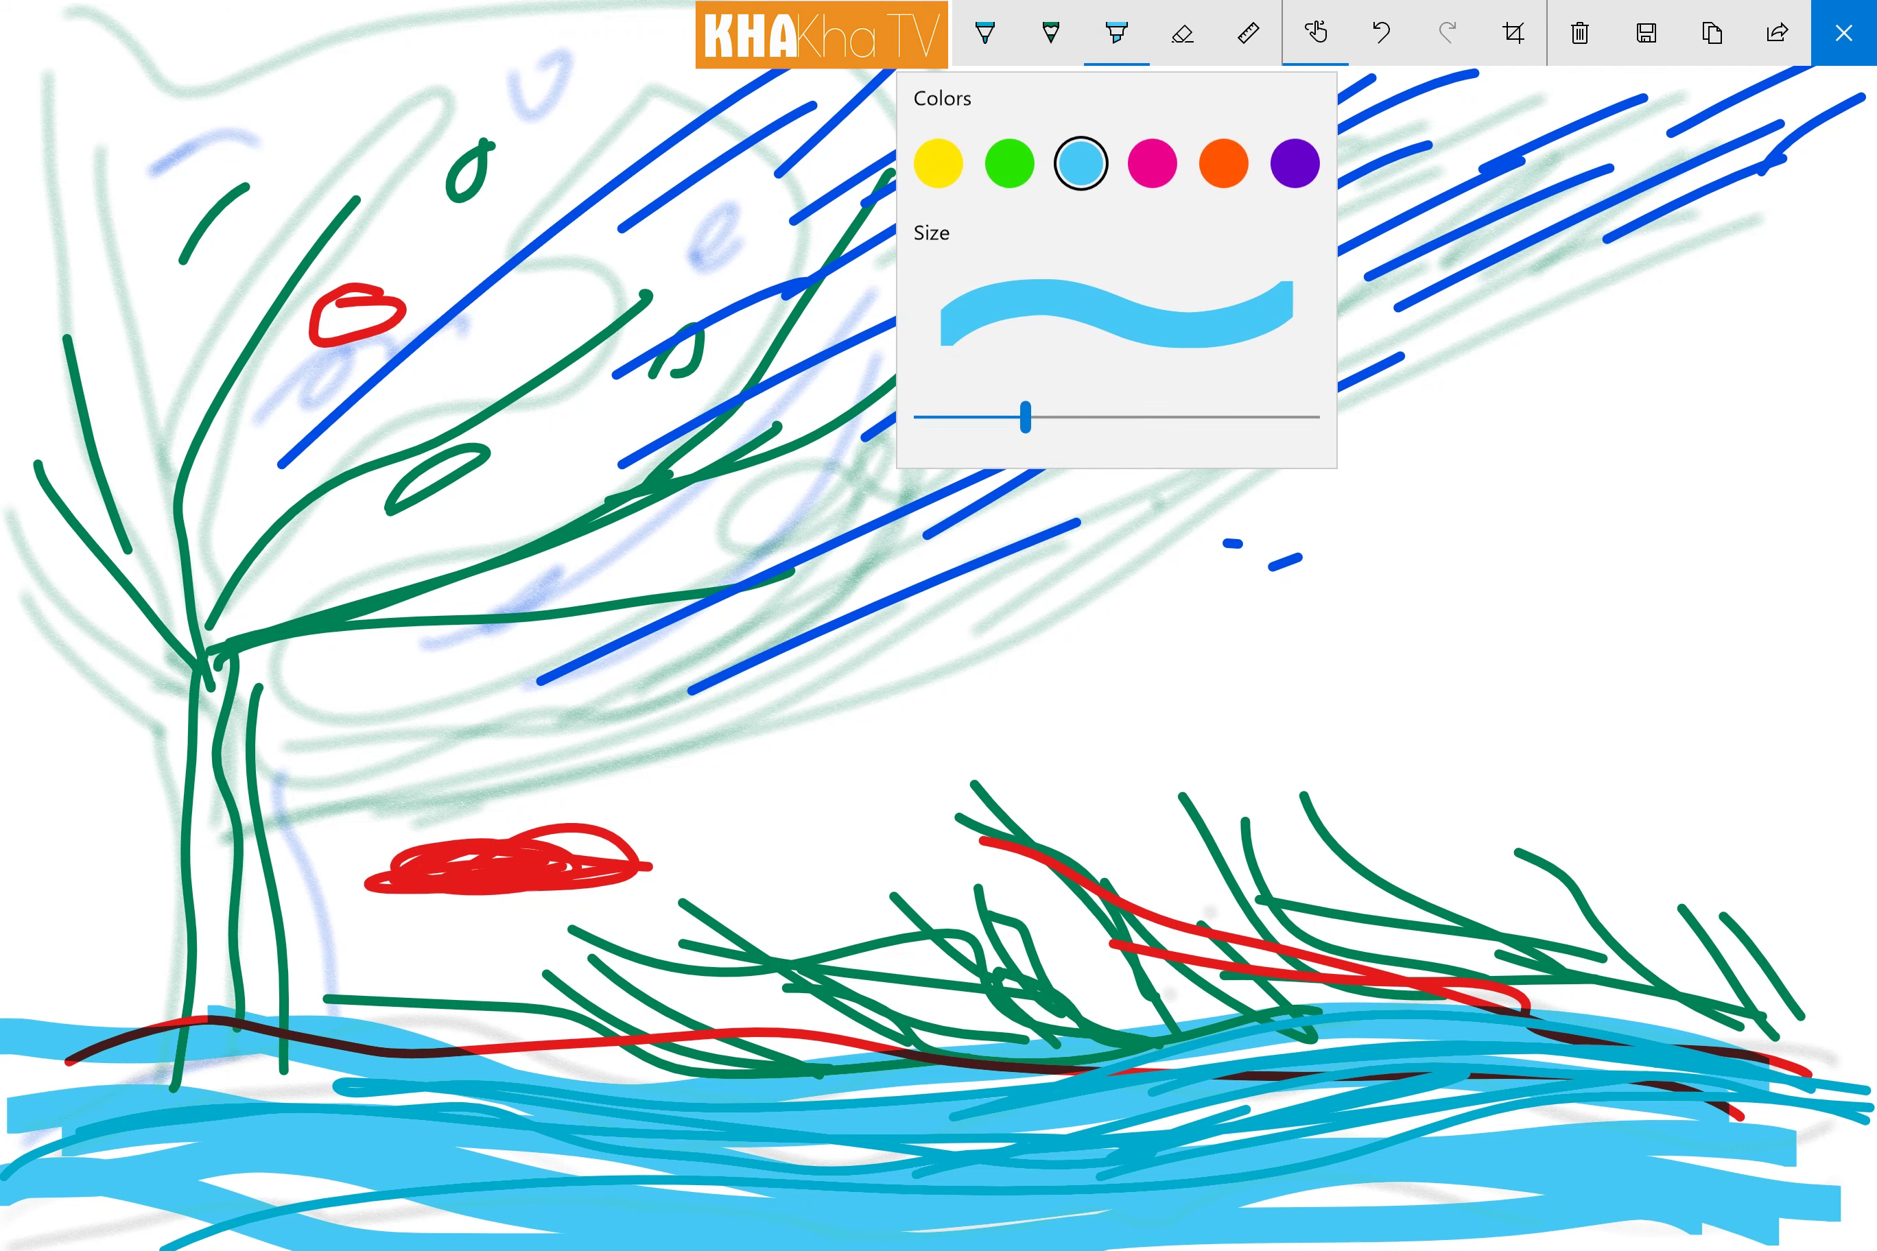
{"action": "left_click", "coordinate": [909, 198]}
{"action": "mouse_move", "coordinate": [1293, 549]}
{"action": "left_mouse_down"}
{"action": "mouse_move", "coordinate": [1220, 557]}
{"action": "mouse_move", "coordinate": [1329, 617]}
{"action": "mouse_move", "coordinate": [1184, 569]}
{"action": "mouse_move", "coordinate": [1248, 577]}
{"action": "left_mouse_up"}
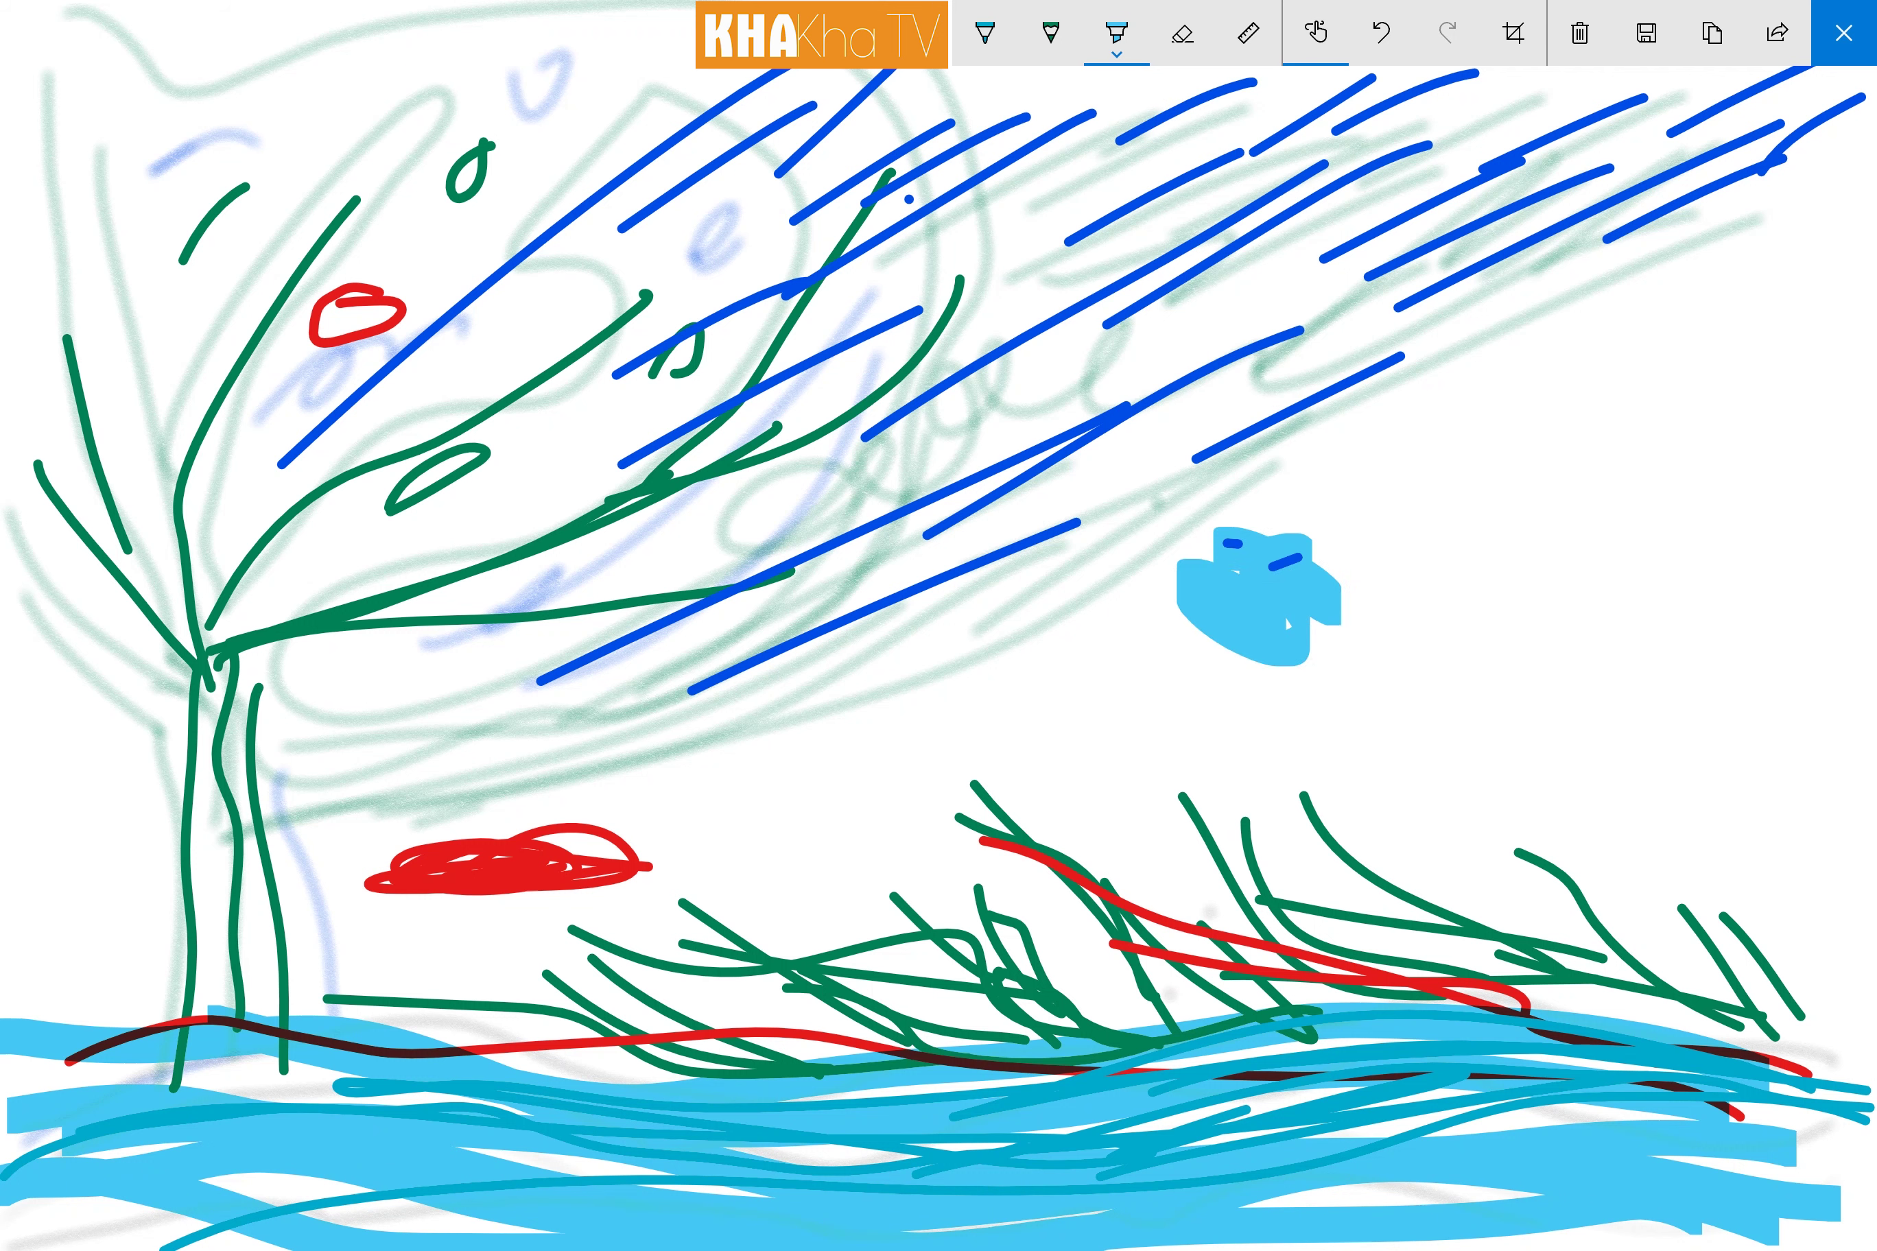
{"action": "mouse_move", "coordinate": [1595, 359]}
{"action": "left_mouse_down"}
{"action": "mouse_move", "coordinate": [1224, 267]}
{"action": "mouse_move", "coordinate": [1461, 295]}
{"action": "mouse_move", "coordinate": [1141, 286]}
{"action": "mouse_move", "coordinate": [1235, 356]}
{"action": "mouse_move", "coordinate": [1293, 327]}
{"action": "mouse_move", "coordinate": [1331, 404]}
{"action": "mouse_move", "coordinate": [1531, 379]}
{"action": "mouse_move", "coordinate": [1390, 339]}
{"action": "left_mouse_up"}
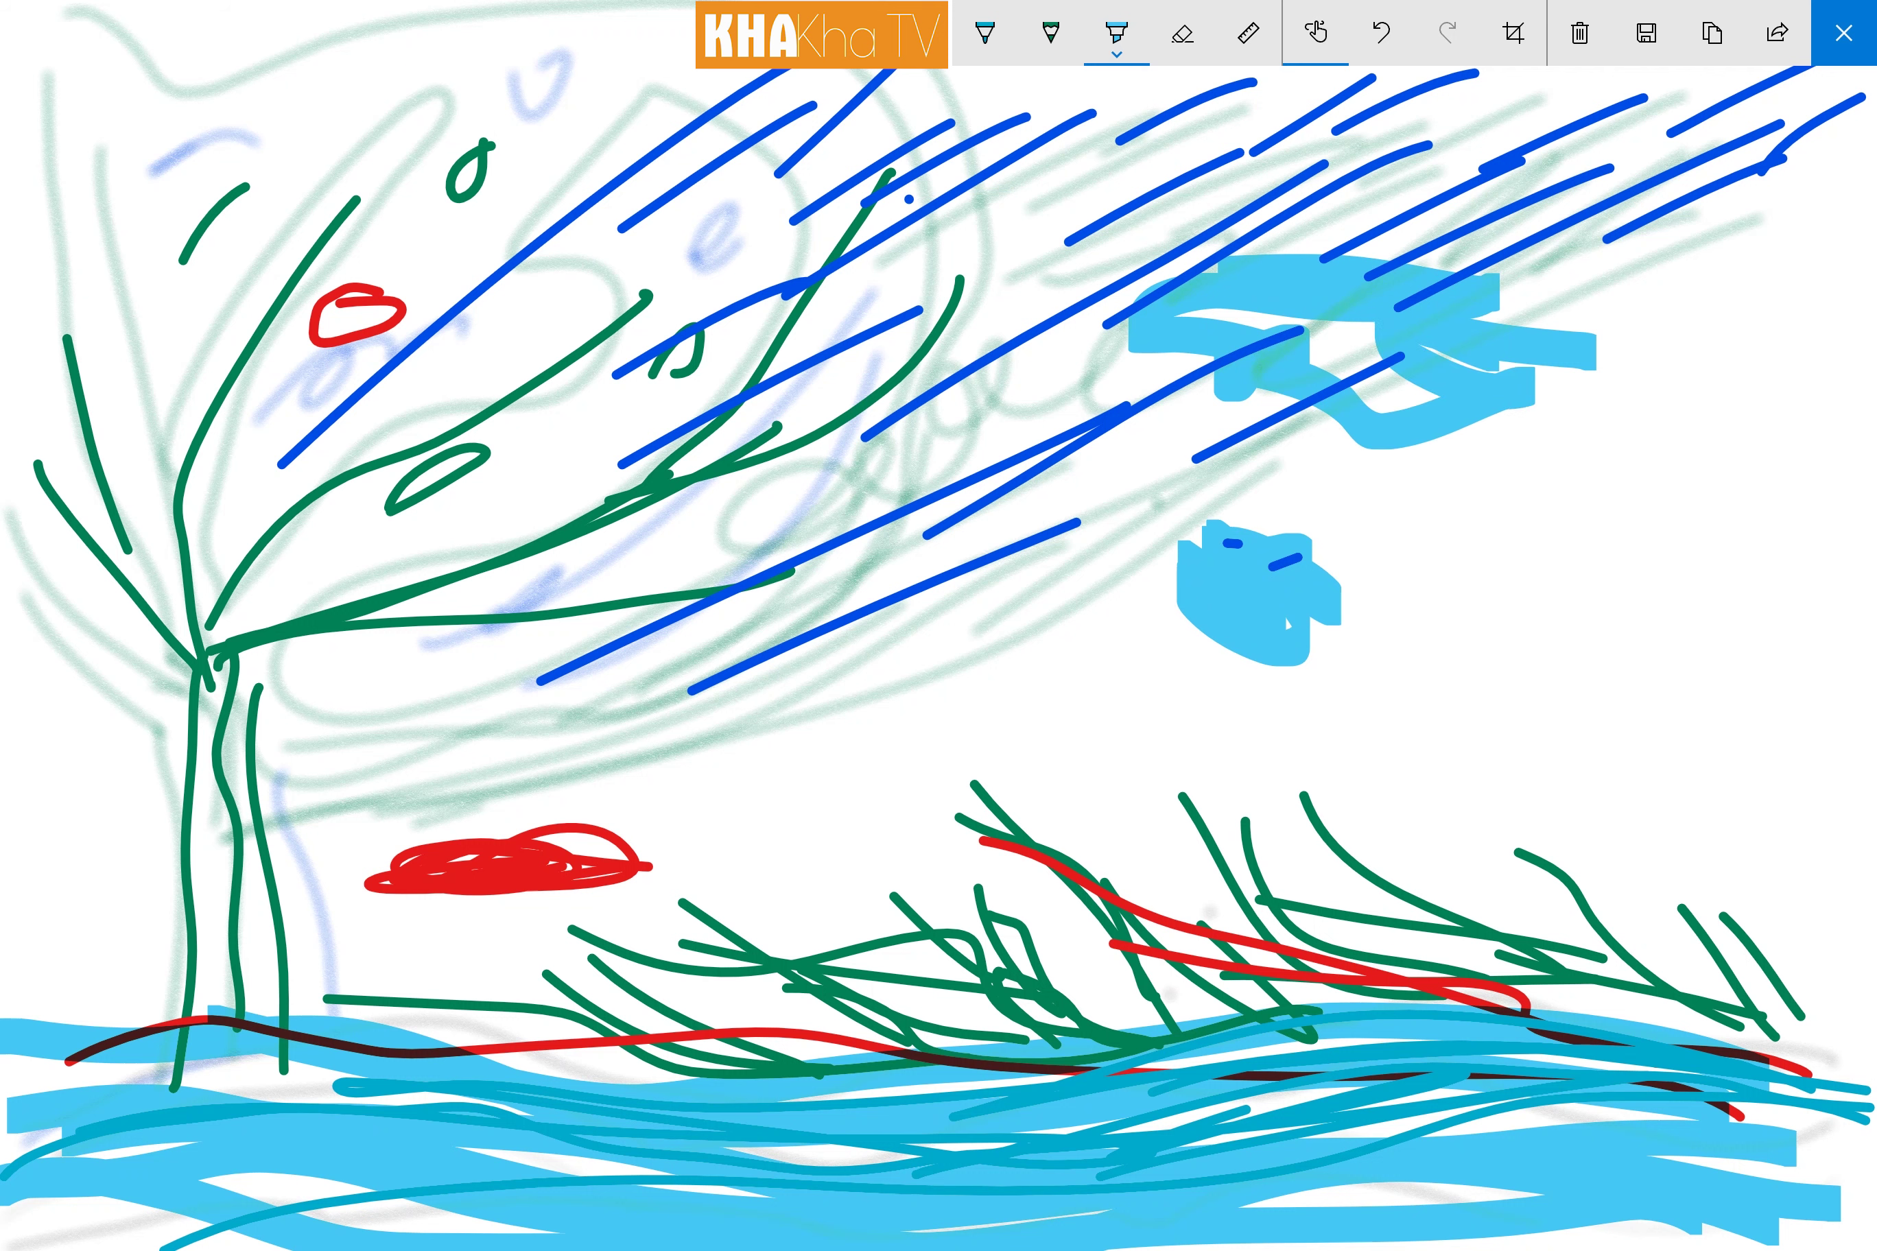
{"action": "mouse_move", "coordinate": [1619, 295]}
{"action": "left_mouse_down"}
{"action": "mouse_move", "coordinate": [1357, 226]}
{"action": "mouse_move", "coordinate": [1167, 259]}
{"action": "left_mouse_up"}
{"action": "mouse_move", "coordinate": [1034, 307]}
{"action": "left_mouse_down"}
{"action": "mouse_move", "coordinate": [856, 271]}
{"action": "mouse_move", "coordinate": [1010, 364]}
{"action": "left_mouse_up"}
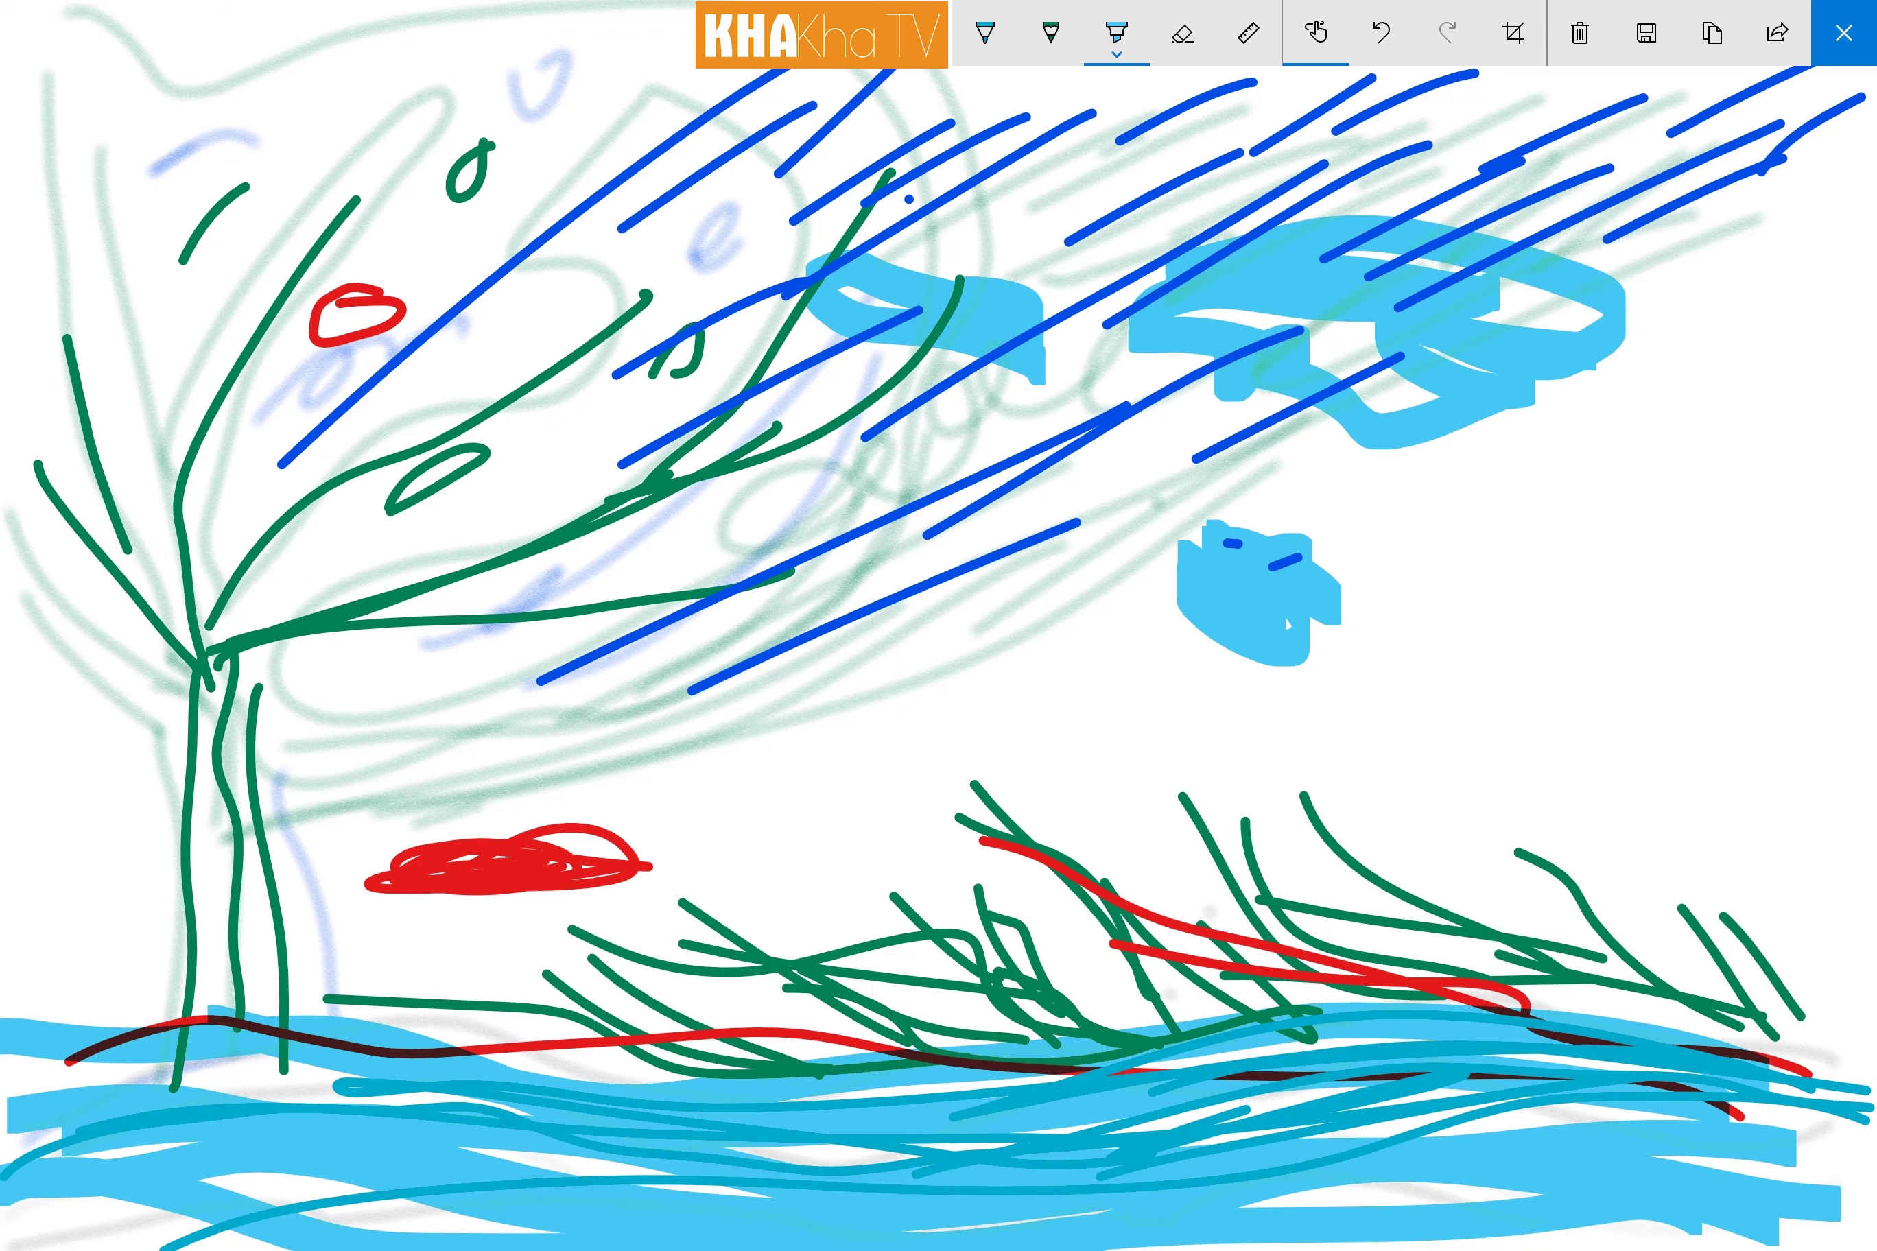
Step: Paint another light-blue cloud left of centre and cover the red scribble with light blue
{"action": "mouse_move", "coordinate": [1042, 246]}
{"action": "left_mouse_down"}
{"action": "mouse_move", "coordinate": [812, 251]}
{"action": "mouse_move", "coordinate": [678, 283]}
{"action": "mouse_move", "coordinate": [601, 251]}
{"action": "left_mouse_up"}
{"action": "left_click_drag", "start_coordinate": [585, 835], "coordinate": [388, 876]}
{"action": "mouse_move", "coordinate": [578, 844]}
{"action": "left_mouse_down"}
{"action": "mouse_move", "coordinate": [650, 880]}
{"action": "mouse_move", "coordinate": [493, 896]}
{"action": "left_mouse_up"}
Step: Switch the highlighter to yellow and start the sun below the right-hand cloud
{"action": "left_click", "coordinate": [1052, 32]}
{"action": "left_click", "coordinate": [1117, 32]}
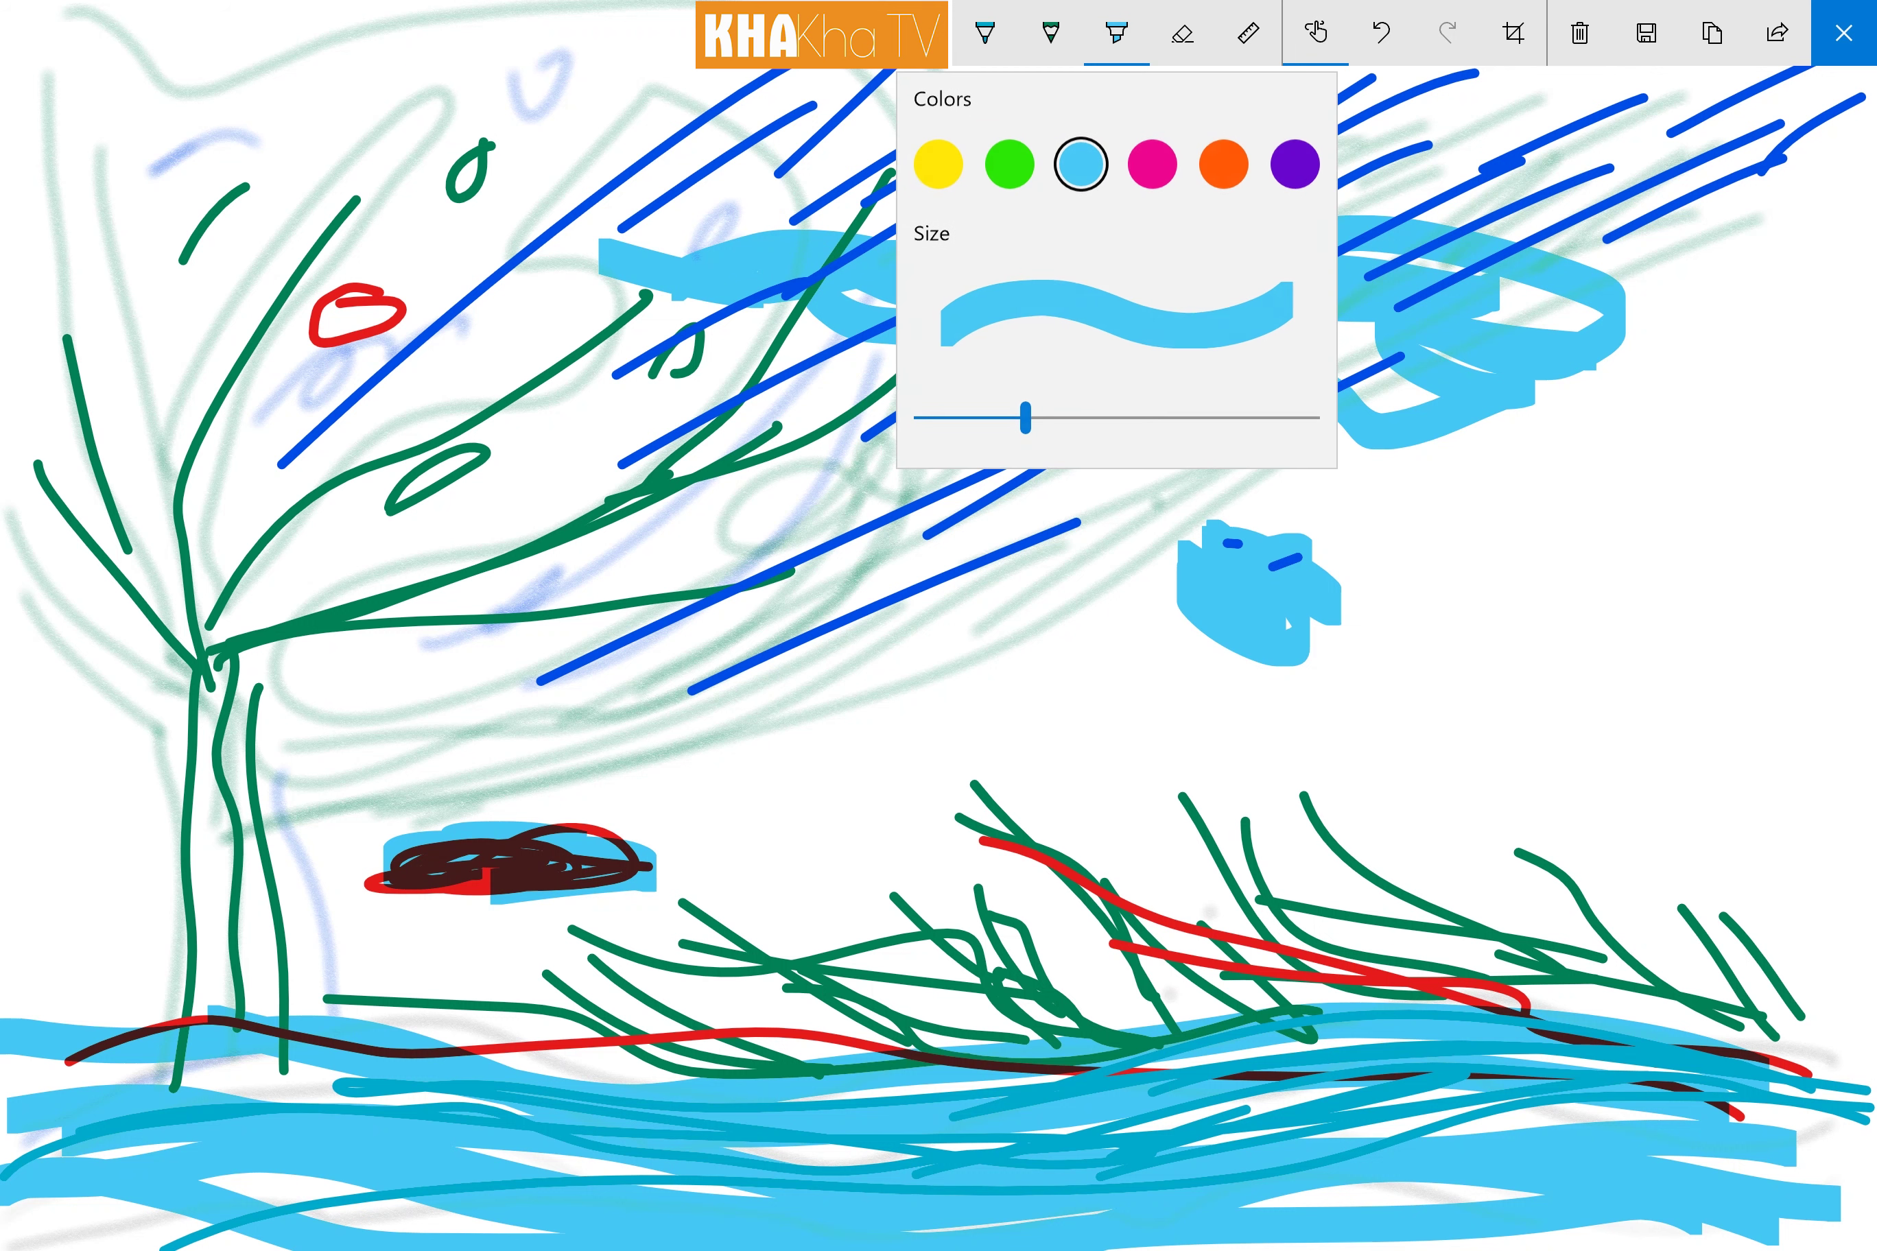
{"action": "left_click", "coordinate": [938, 164]}
{"action": "mouse_move", "coordinate": [1652, 483]}
{"action": "left_mouse_down"}
{"action": "mouse_move", "coordinate": [1205, 509]}
{"action": "mouse_move", "coordinate": [1609, 448]}
{"action": "mouse_move", "coordinate": [1390, 452]}
{"action": "left_mouse_up"}
{"action": "mouse_move", "coordinate": [1534, 428]}
{"action": "left_mouse_down"}
{"action": "mouse_move", "coordinate": [1797, 170]}
{"action": "mouse_move", "coordinate": [1709, 379]}
{"action": "mouse_move", "coordinate": [1587, 557]}
{"action": "left_mouse_up"}
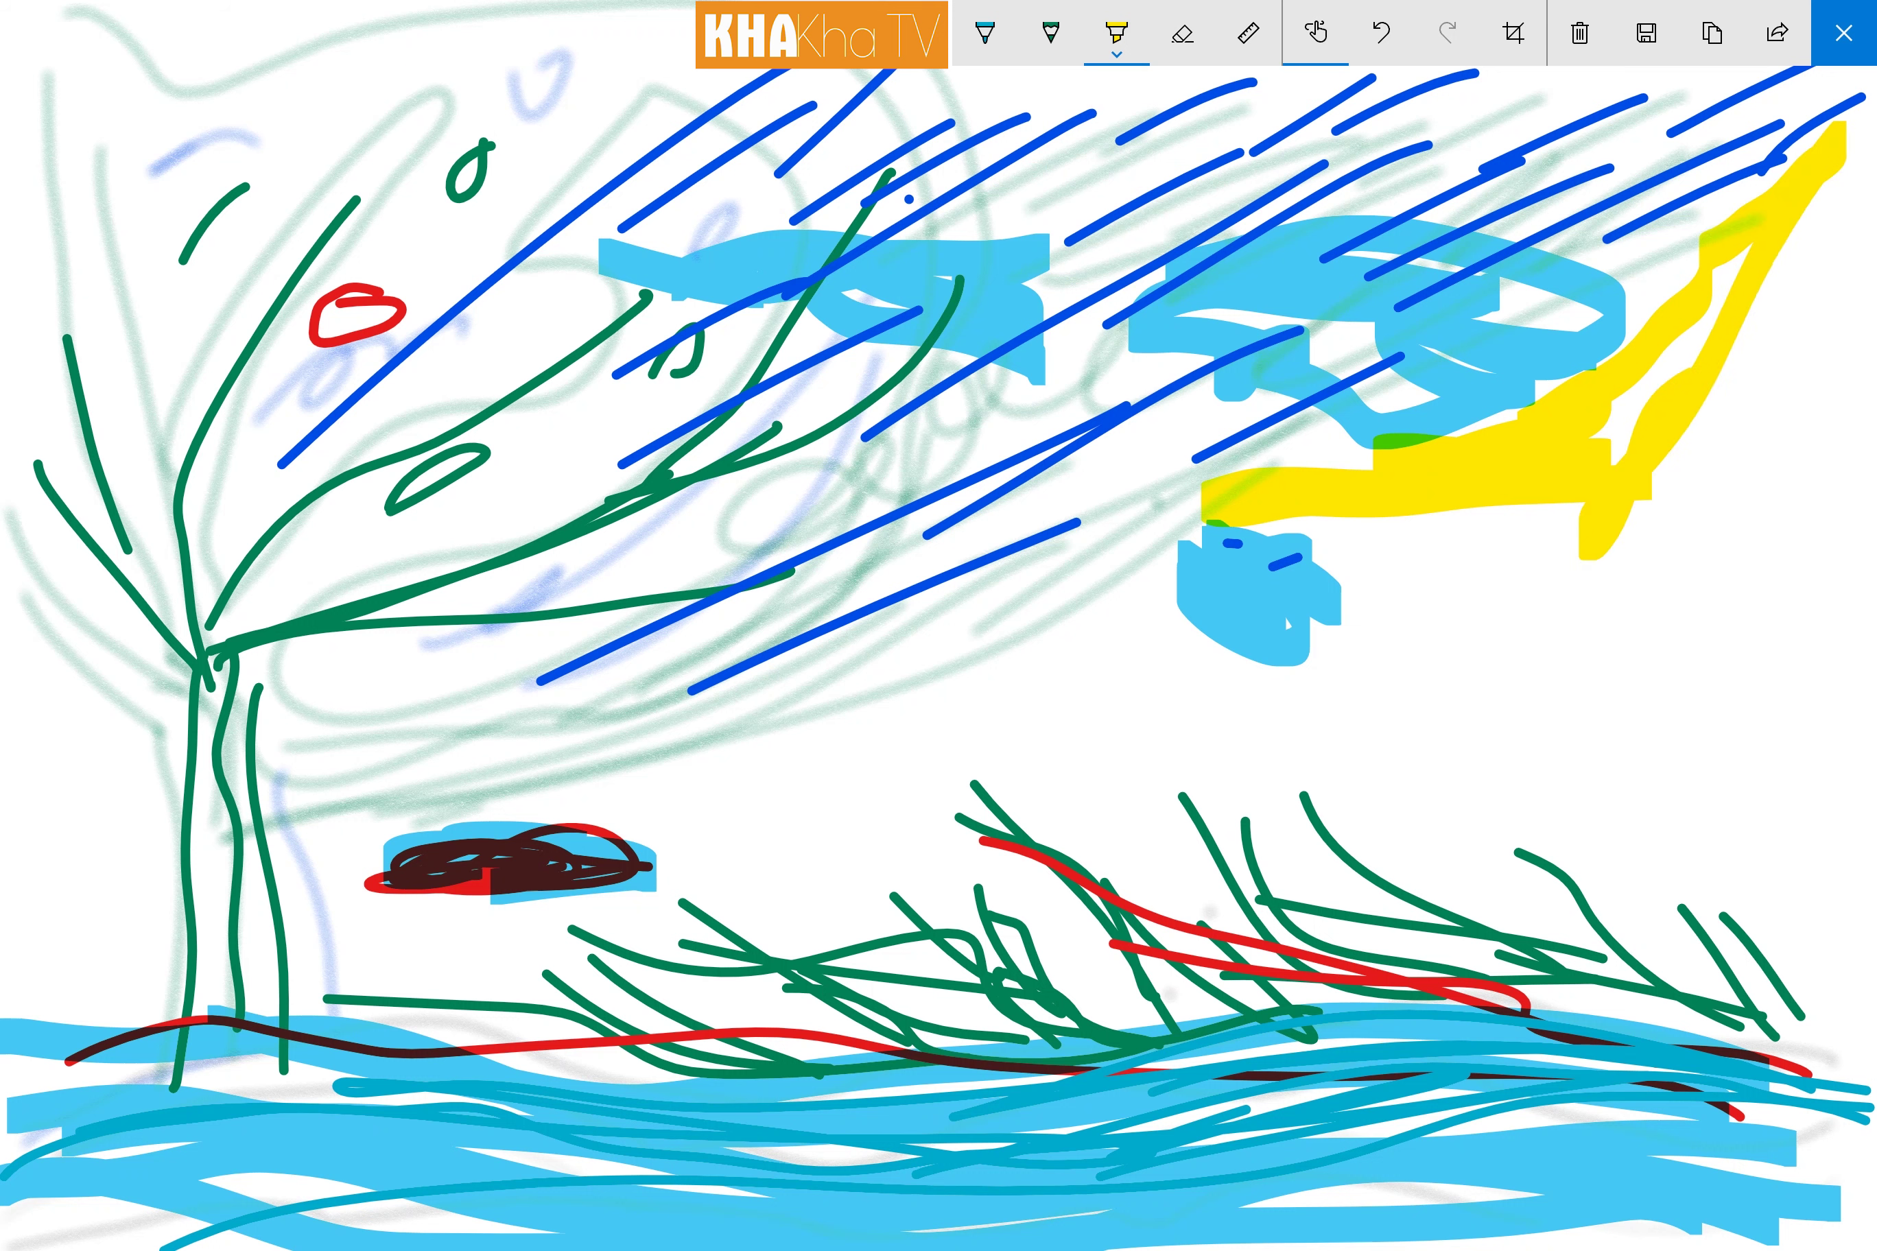
Step: Draw yellow rays down the right side, down-left, and toward the centre
{"action": "mouse_move", "coordinate": [1764, 428]}
{"action": "left_mouse_down"}
{"action": "mouse_move", "coordinate": [1696, 429]}
{"action": "mouse_move", "coordinate": [1781, 535]}
{"action": "left_mouse_up"}
{"action": "left_click_drag", "start_coordinate": [1696, 480], "coordinate": [1474, 896]}
{"action": "mouse_move", "coordinate": [1628, 569]}
{"action": "left_mouse_down"}
{"action": "mouse_move", "coordinate": [1400, 690]}
{"action": "mouse_move", "coordinate": [1599, 605]}
{"action": "mouse_move", "coordinate": [1487, 711]}
{"action": "mouse_move", "coordinate": [1365, 590]}
{"action": "mouse_move", "coordinate": [1579, 520]}
{"action": "mouse_move", "coordinate": [1345, 727]}
{"action": "mouse_move", "coordinate": [905, 782]}
{"action": "mouse_move", "coordinate": [1293, 718]}
{"action": "mouse_move", "coordinate": [1139, 694]}
{"action": "mouse_move", "coordinate": [941, 735]}
{"action": "mouse_move", "coordinate": [1155, 634]}
{"action": "left_mouse_up"}
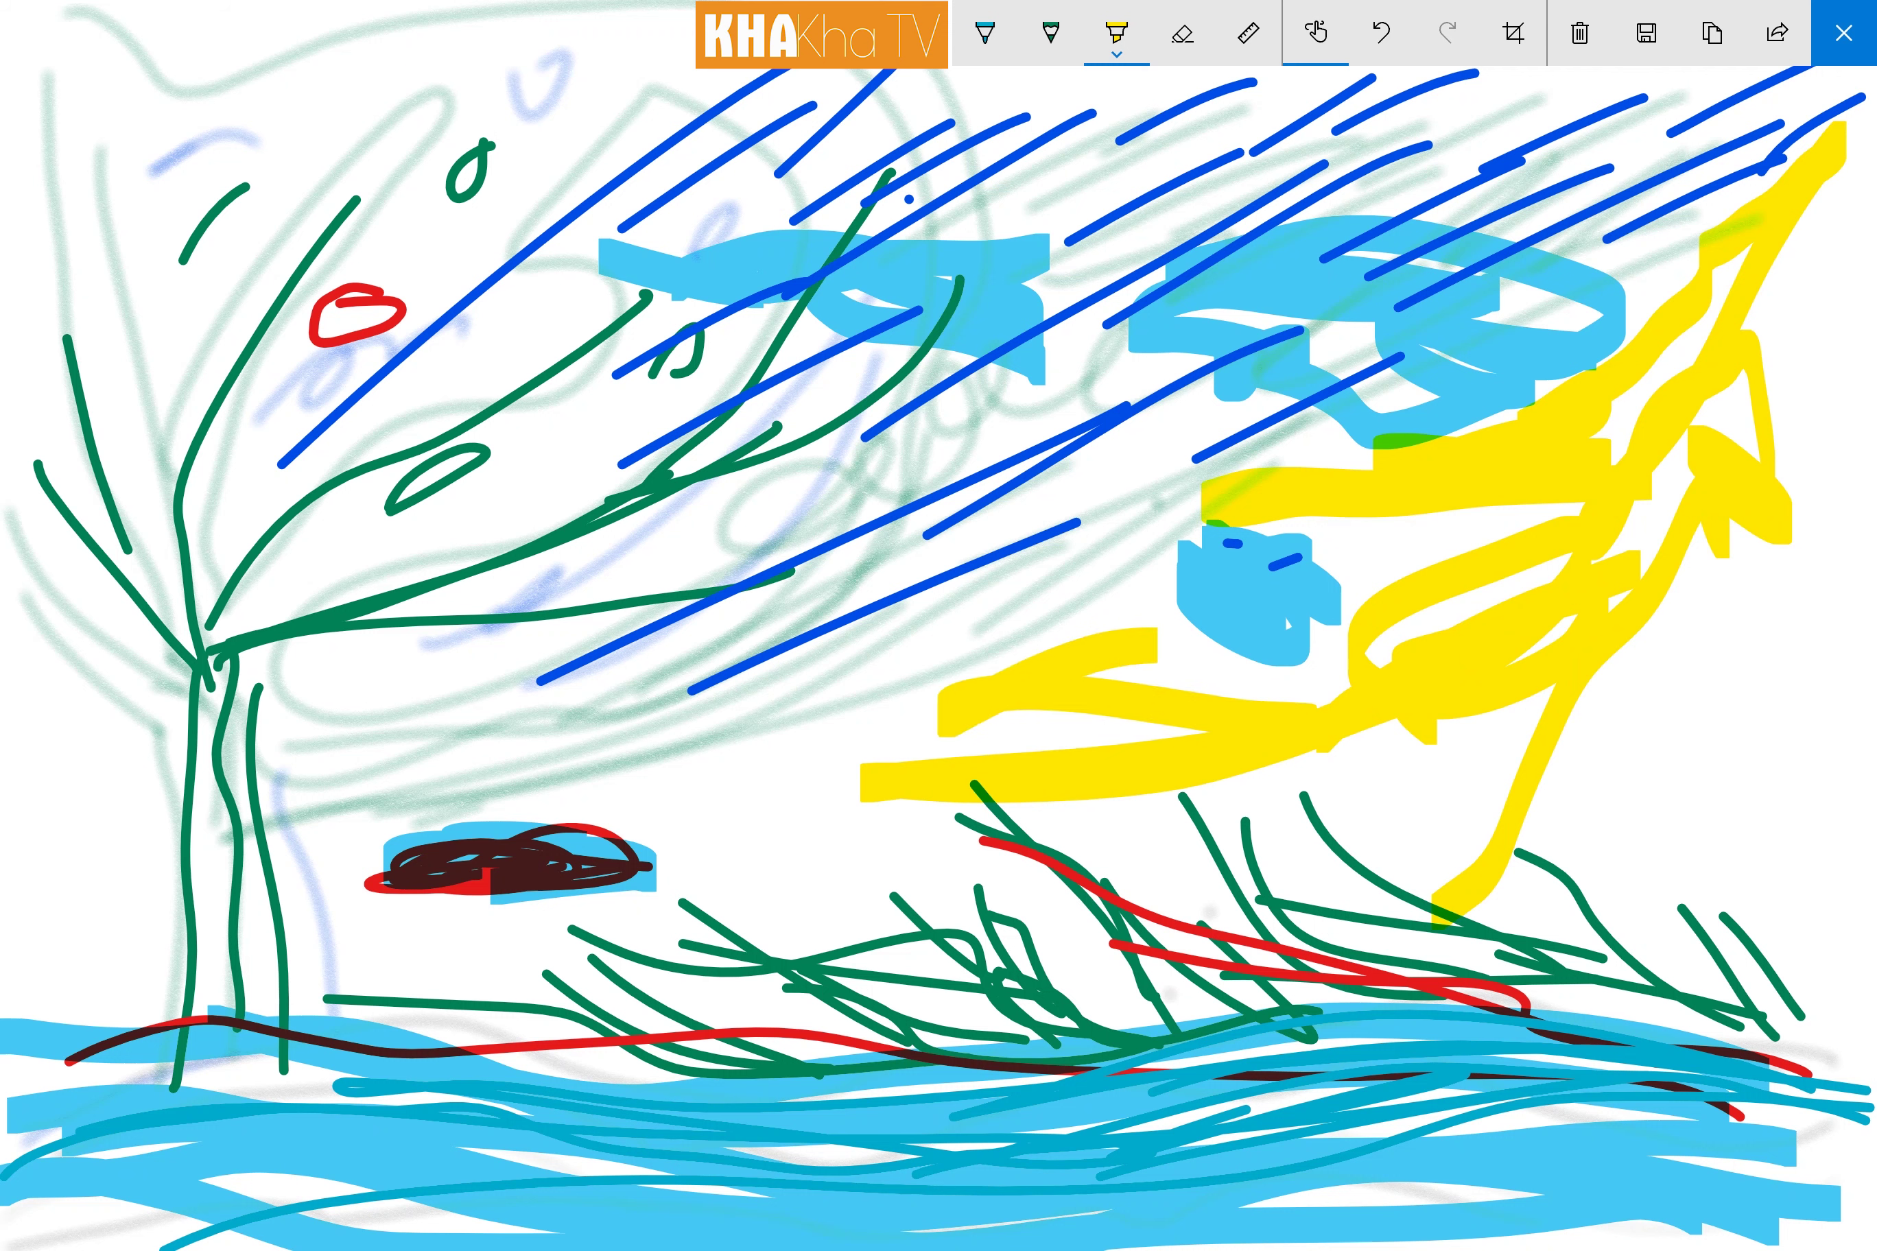
{"action": "left_click_drag", "start_coordinate": [1334, 731], "coordinate": [1414, 787]}
{"action": "mouse_move", "coordinate": [910, 779]}
{"action": "left_mouse_down"}
{"action": "mouse_move", "coordinate": [623, 816]}
{"action": "mouse_move", "coordinate": [1123, 816]}
{"action": "mouse_move", "coordinate": [1567, 848]}
{"action": "mouse_move", "coordinate": [1478, 719]}
{"action": "left_mouse_up"}
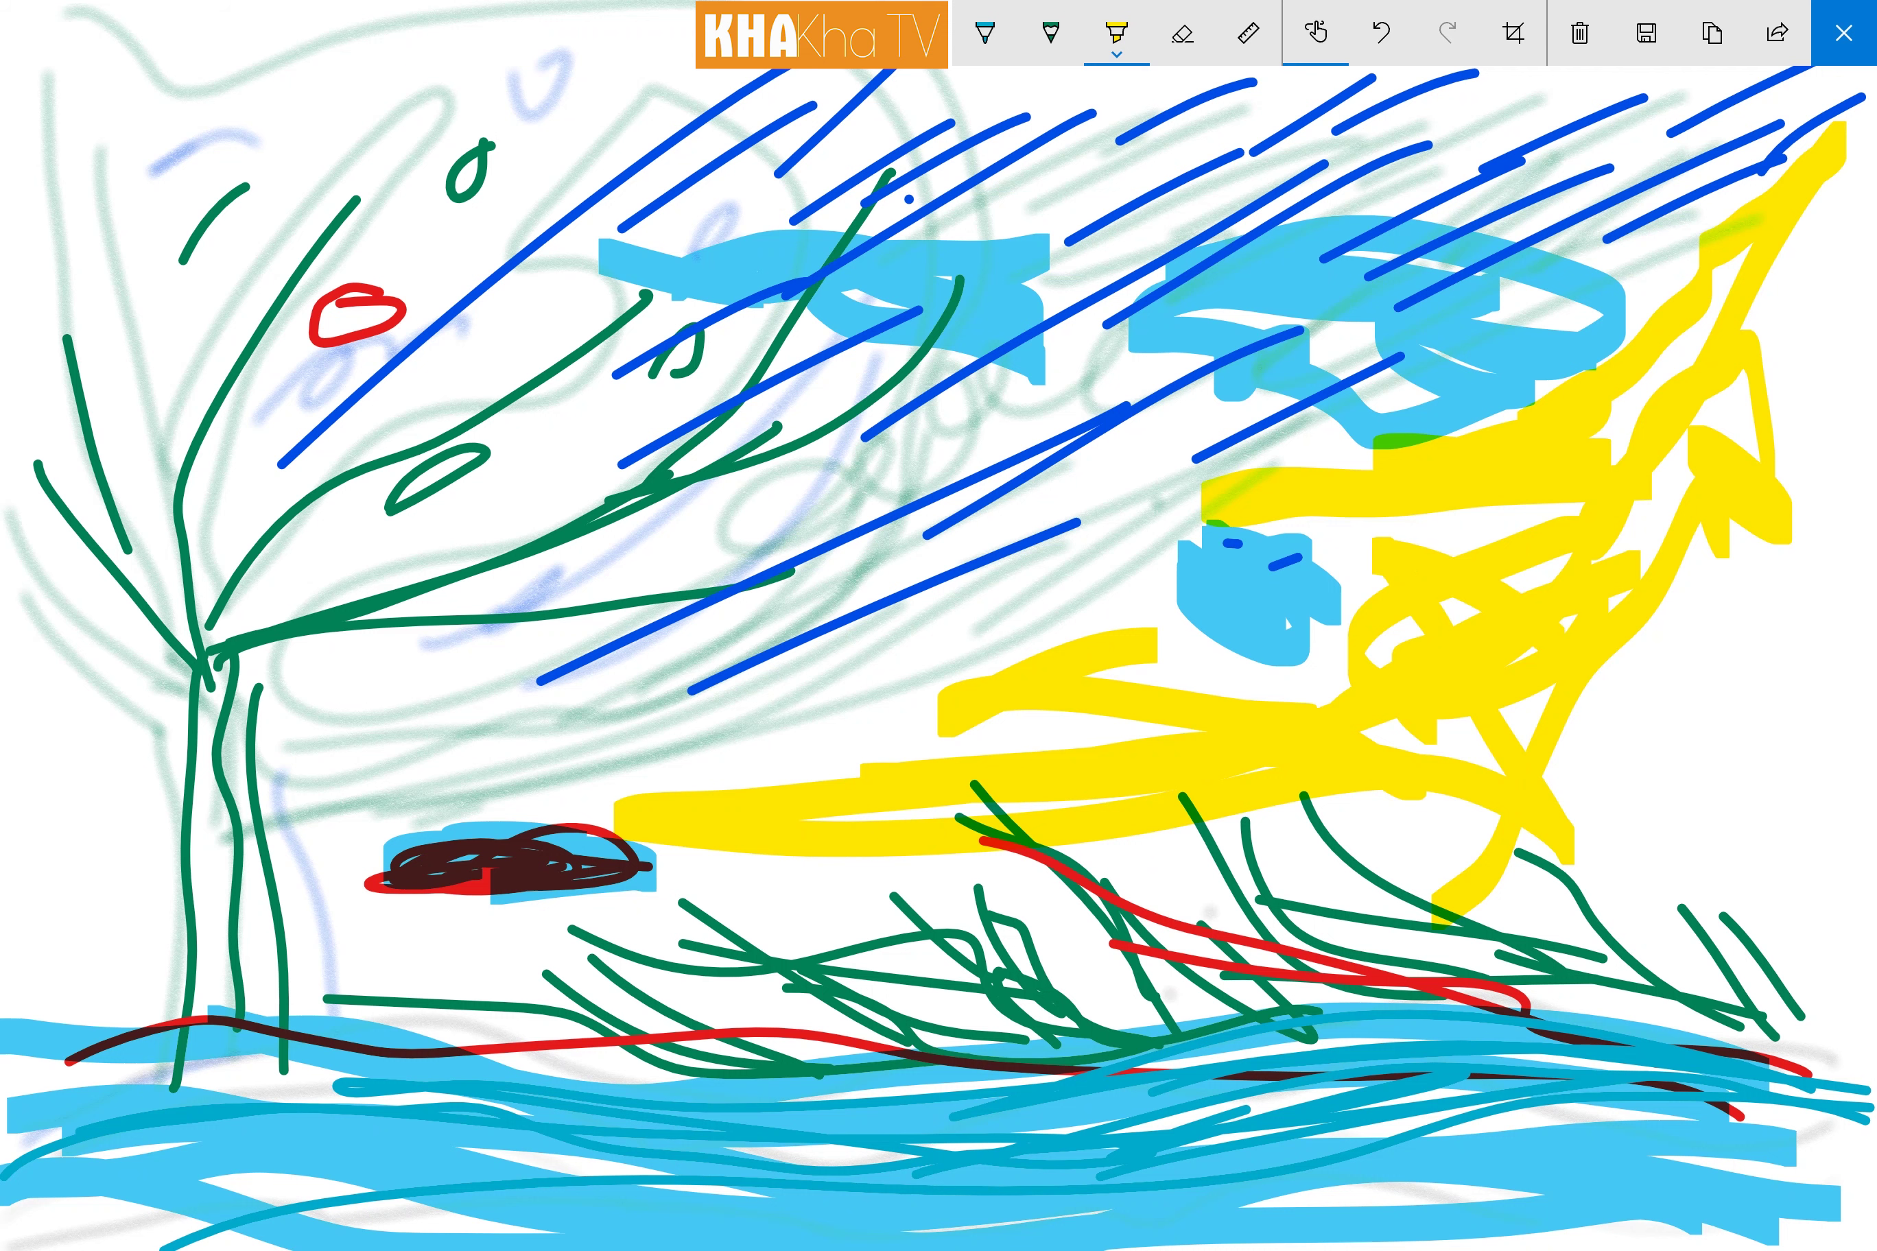
Step: Add long yellow rays from the top-right corner, including one down the far right edge
{"action": "mouse_move", "coordinate": [1769, 298]}
{"action": "left_mouse_down"}
{"action": "mouse_move", "coordinate": [1668, 791]}
{"action": "mouse_move", "coordinate": [1640, 671]}
{"action": "mouse_move", "coordinate": [1607, 863]}
{"action": "left_mouse_up"}
{"action": "left_click_drag", "start_coordinate": [1648, 367], "coordinate": [1628, 645]}
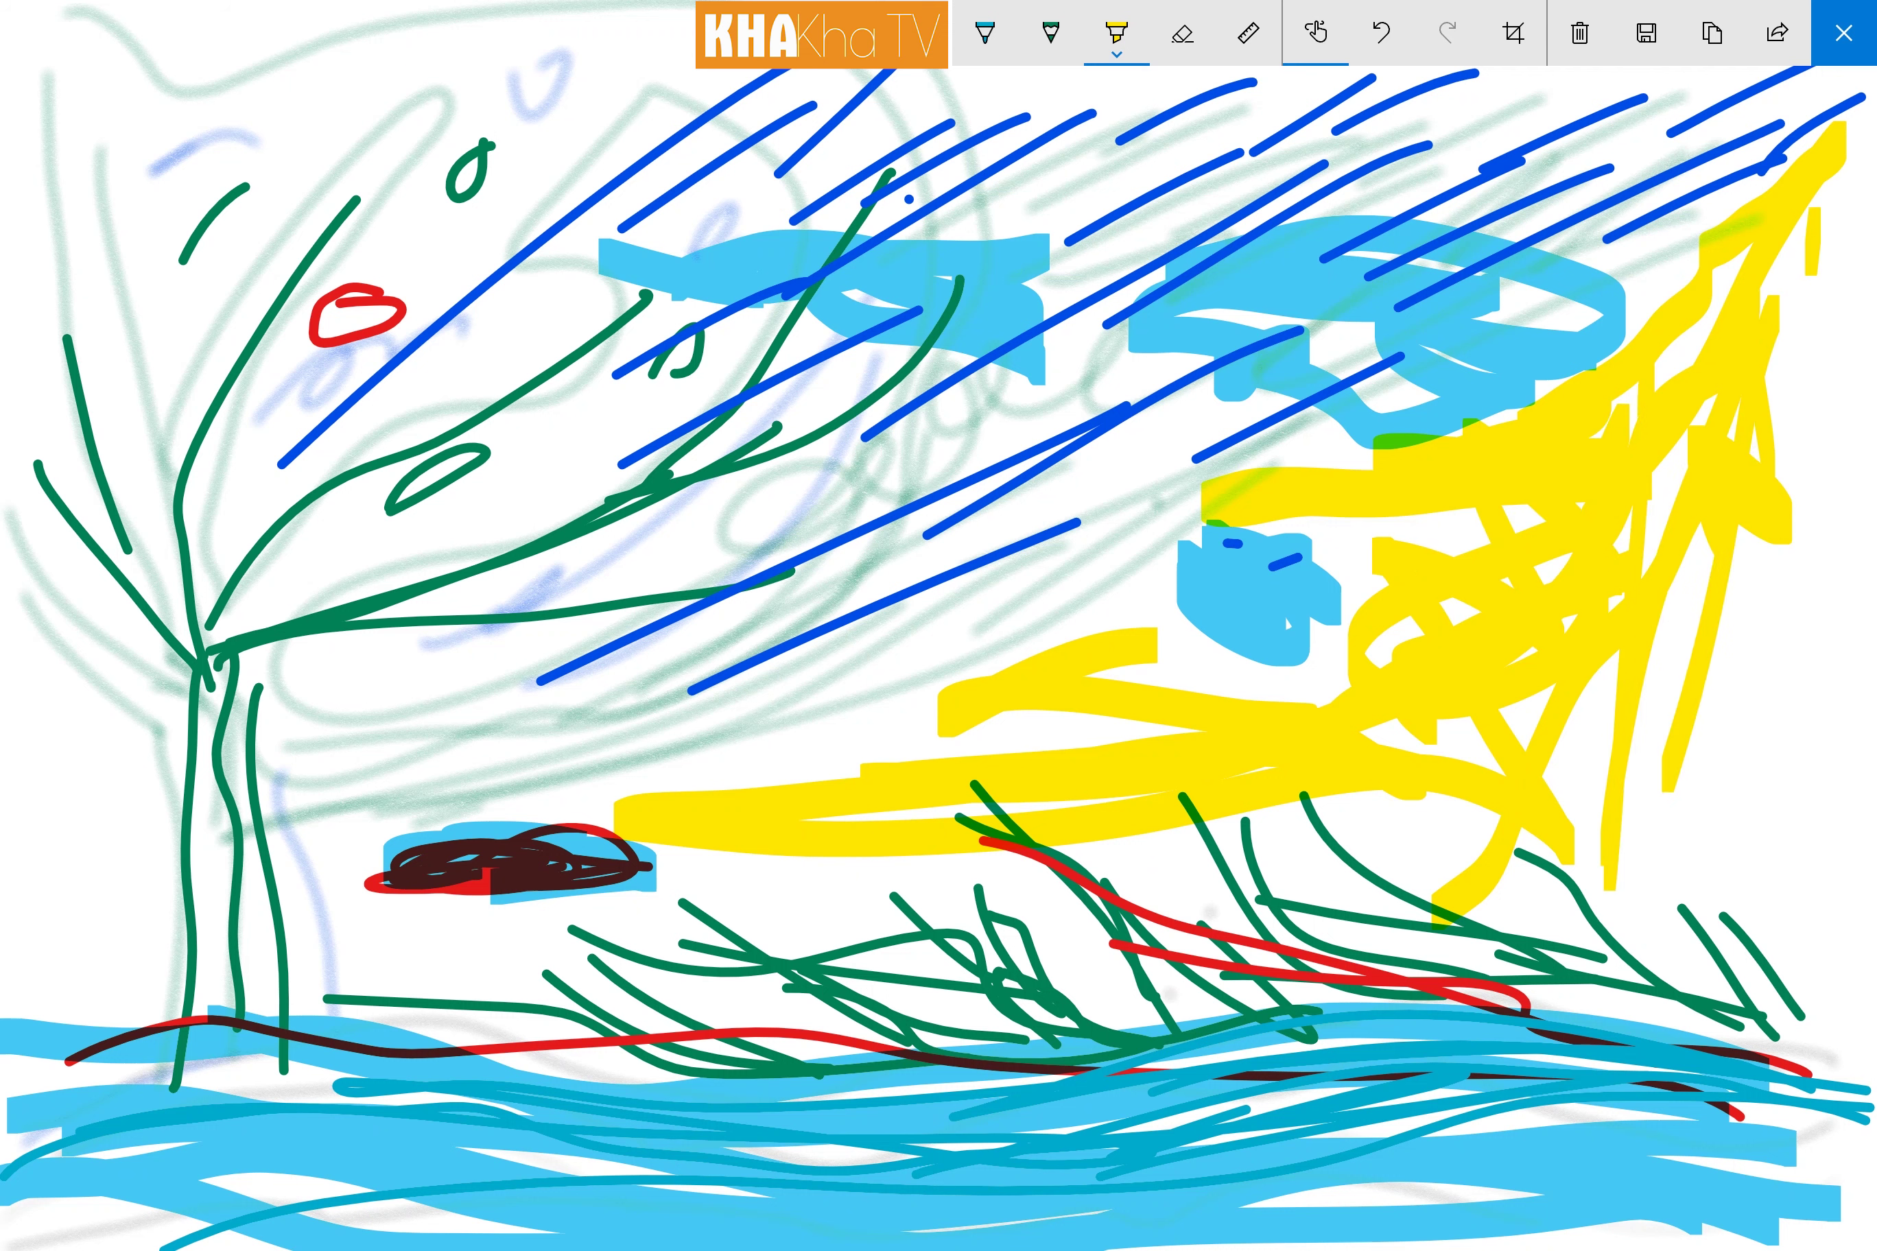
{"action": "left_click_drag", "start_coordinate": [1814, 246], "coordinate": [1704, 884]}
{"action": "left_click_drag", "start_coordinate": [1830, 178], "coordinate": [1744, 630]}
{"action": "left_click_drag", "start_coordinate": [1858, 113], "coordinate": [1805, 662]}
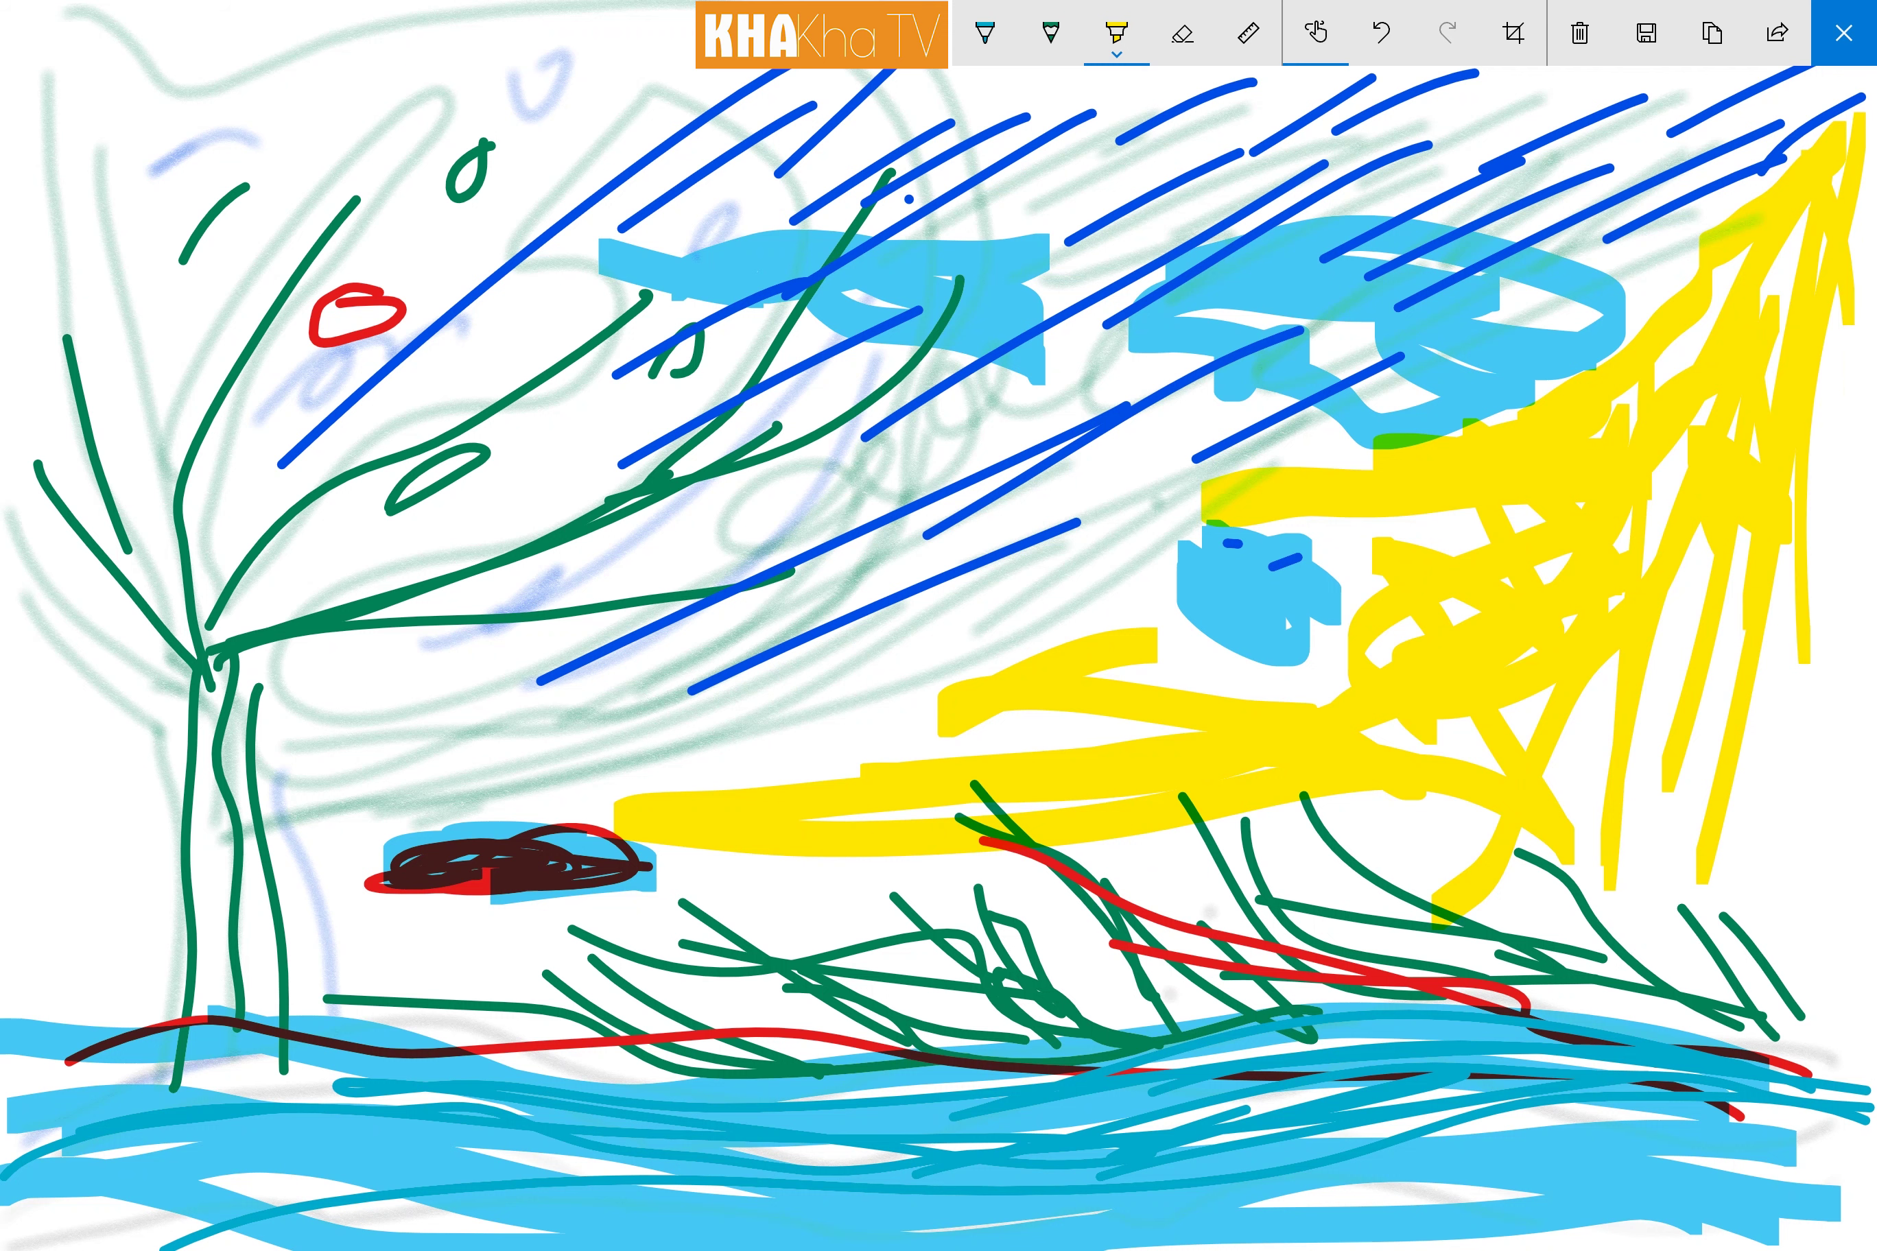
{"action": "left_click_drag", "start_coordinate": [1846, 267], "coordinate": [1866, 1170]}
Step: Extend long yellow rays down to the grass and fill the gaps between them
{"action": "left_click_drag", "start_coordinate": [1713, 557], "coordinate": [1567, 1018]}
{"action": "left_click_drag", "start_coordinate": [1664, 508], "coordinate": [1369, 1142]}
{"action": "left_click_drag", "start_coordinate": [1746, 533], "coordinate": [1491, 981]}
{"action": "mouse_move", "coordinate": [1689, 424]}
{"action": "left_mouse_down"}
{"action": "mouse_move", "coordinate": [1244, 1154]}
{"action": "mouse_move", "coordinate": [1333, 880]}
{"action": "left_mouse_up"}
{"action": "left_click_drag", "start_coordinate": [1672, 344], "coordinate": [1280, 900]}
{"action": "mouse_move", "coordinate": [1616, 387]}
{"action": "left_mouse_down"}
{"action": "mouse_move", "coordinate": [1321, 839]}
{"action": "mouse_move", "coordinate": [1017, 1082]}
{"action": "left_mouse_up"}
Step: Stretch diagonal yellow rays over the water and toward the lower left
{"action": "left_click_drag", "start_coordinate": [1737, 251], "coordinate": [888, 1026]}
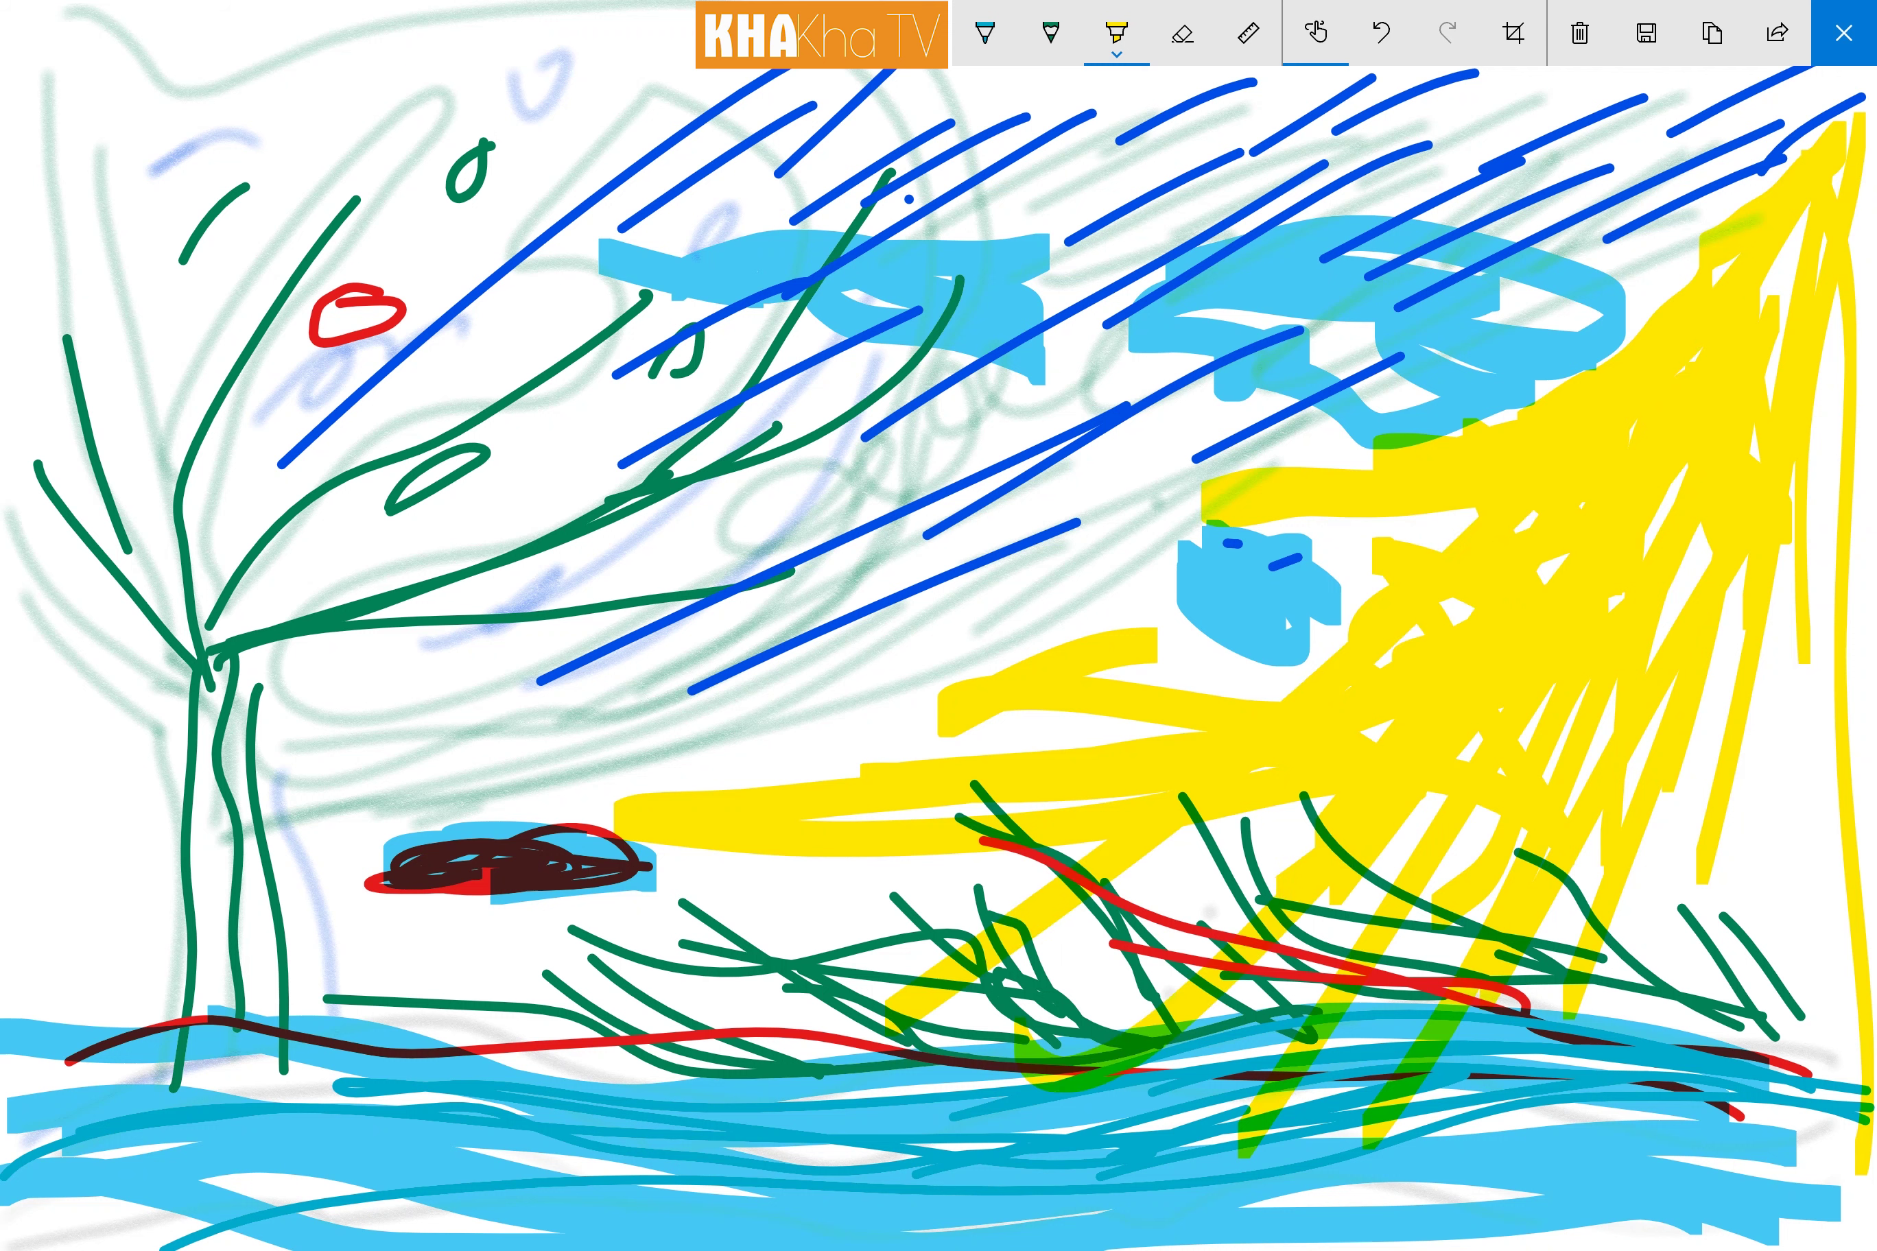
{"action": "left_click_drag", "start_coordinate": [1600, 327], "coordinate": [1289, 671]}
{"action": "left_click_drag", "start_coordinate": [1546, 565], "coordinate": [1022, 1033]}
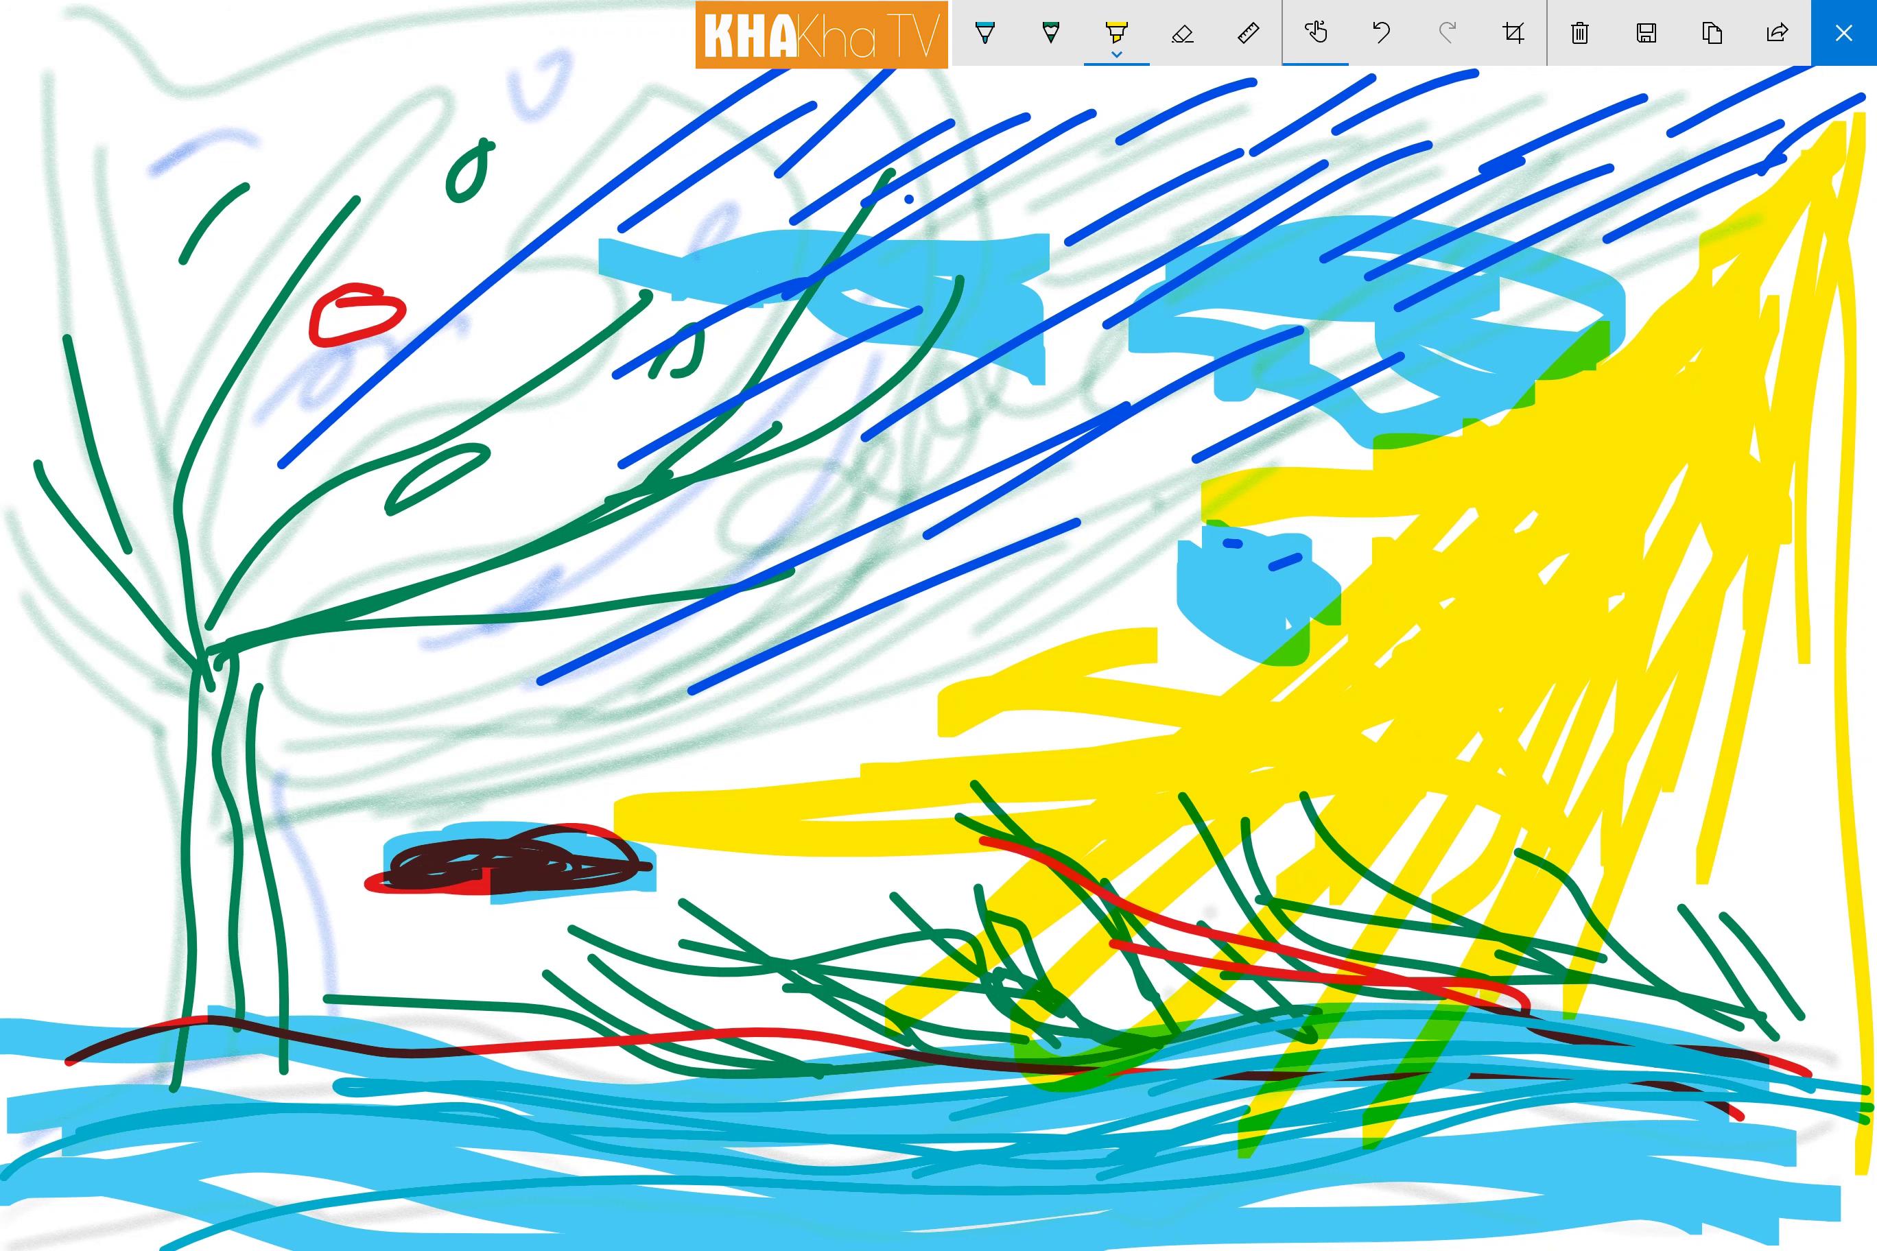
{"action": "left_click_drag", "start_coordinate": [1309, 828], "coordinate": [1180, 932]}
{"action": "left_click_drag", "start_coordinate": [1413, 840], "coordinate": [1119, 1114]}
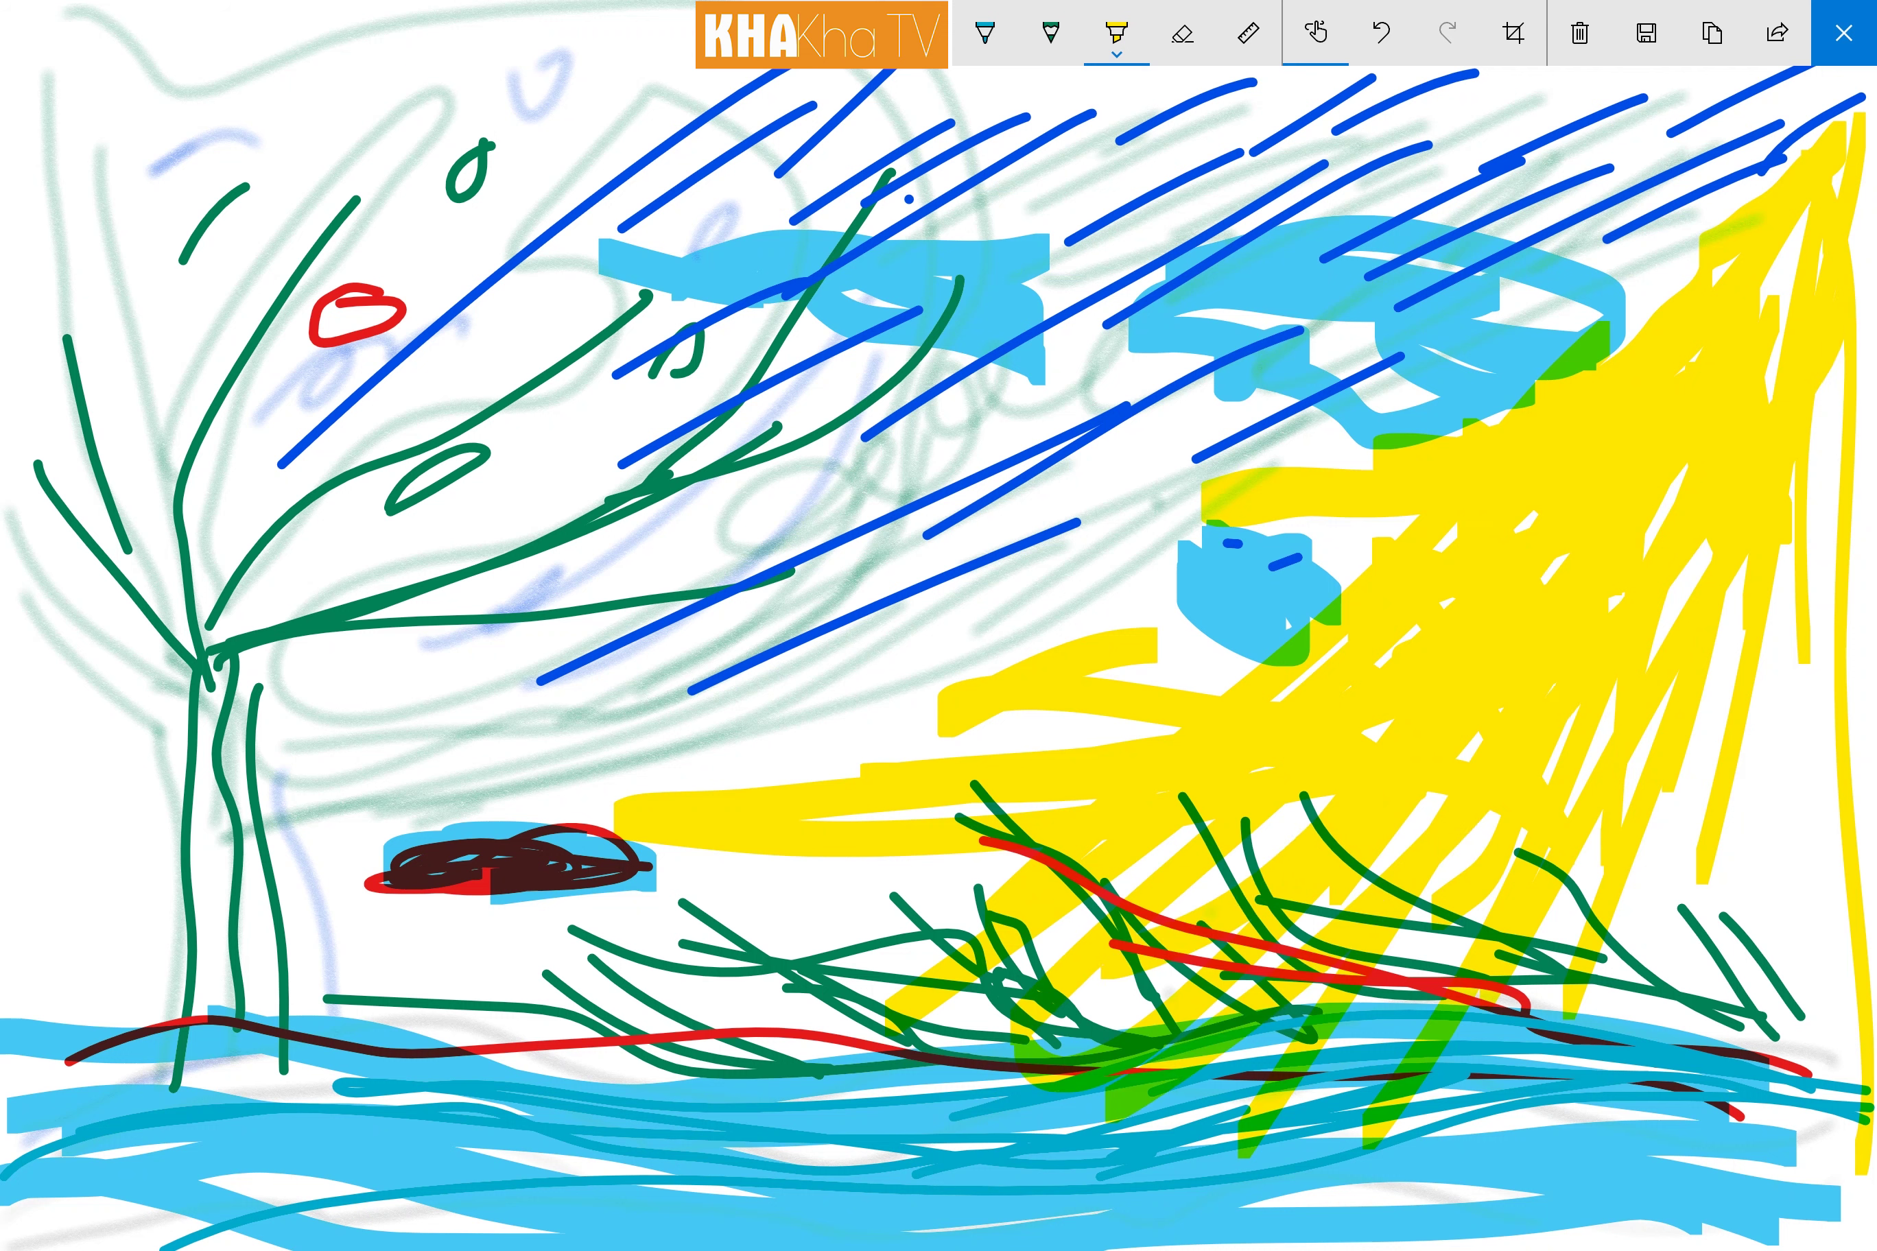
{"action": "left_click_drag", "start_coordinate": [961, 812], "coordinate": [598, 981]}
{"action": "left_click_drag", "start_coordinate": [1002, 854], "coordinate": [473, 1058]}
{"action": "mouse_move", "coordinate": [766, 858]}
{"action": "left_mouse_down"}
{"action": "mouse_move", "coordinate": [323, 1086]}
{"action": "mouse_move", "coordinate": [114, 1151]}
{"action": "left_mouse_up"}
Step: Set the highlighter to bright green and draw foliage loops at the upper left
{"action": "left_click", "coordinate": [985, 32]}
{"action": "left_click", "coordinate": [1116, 33]}
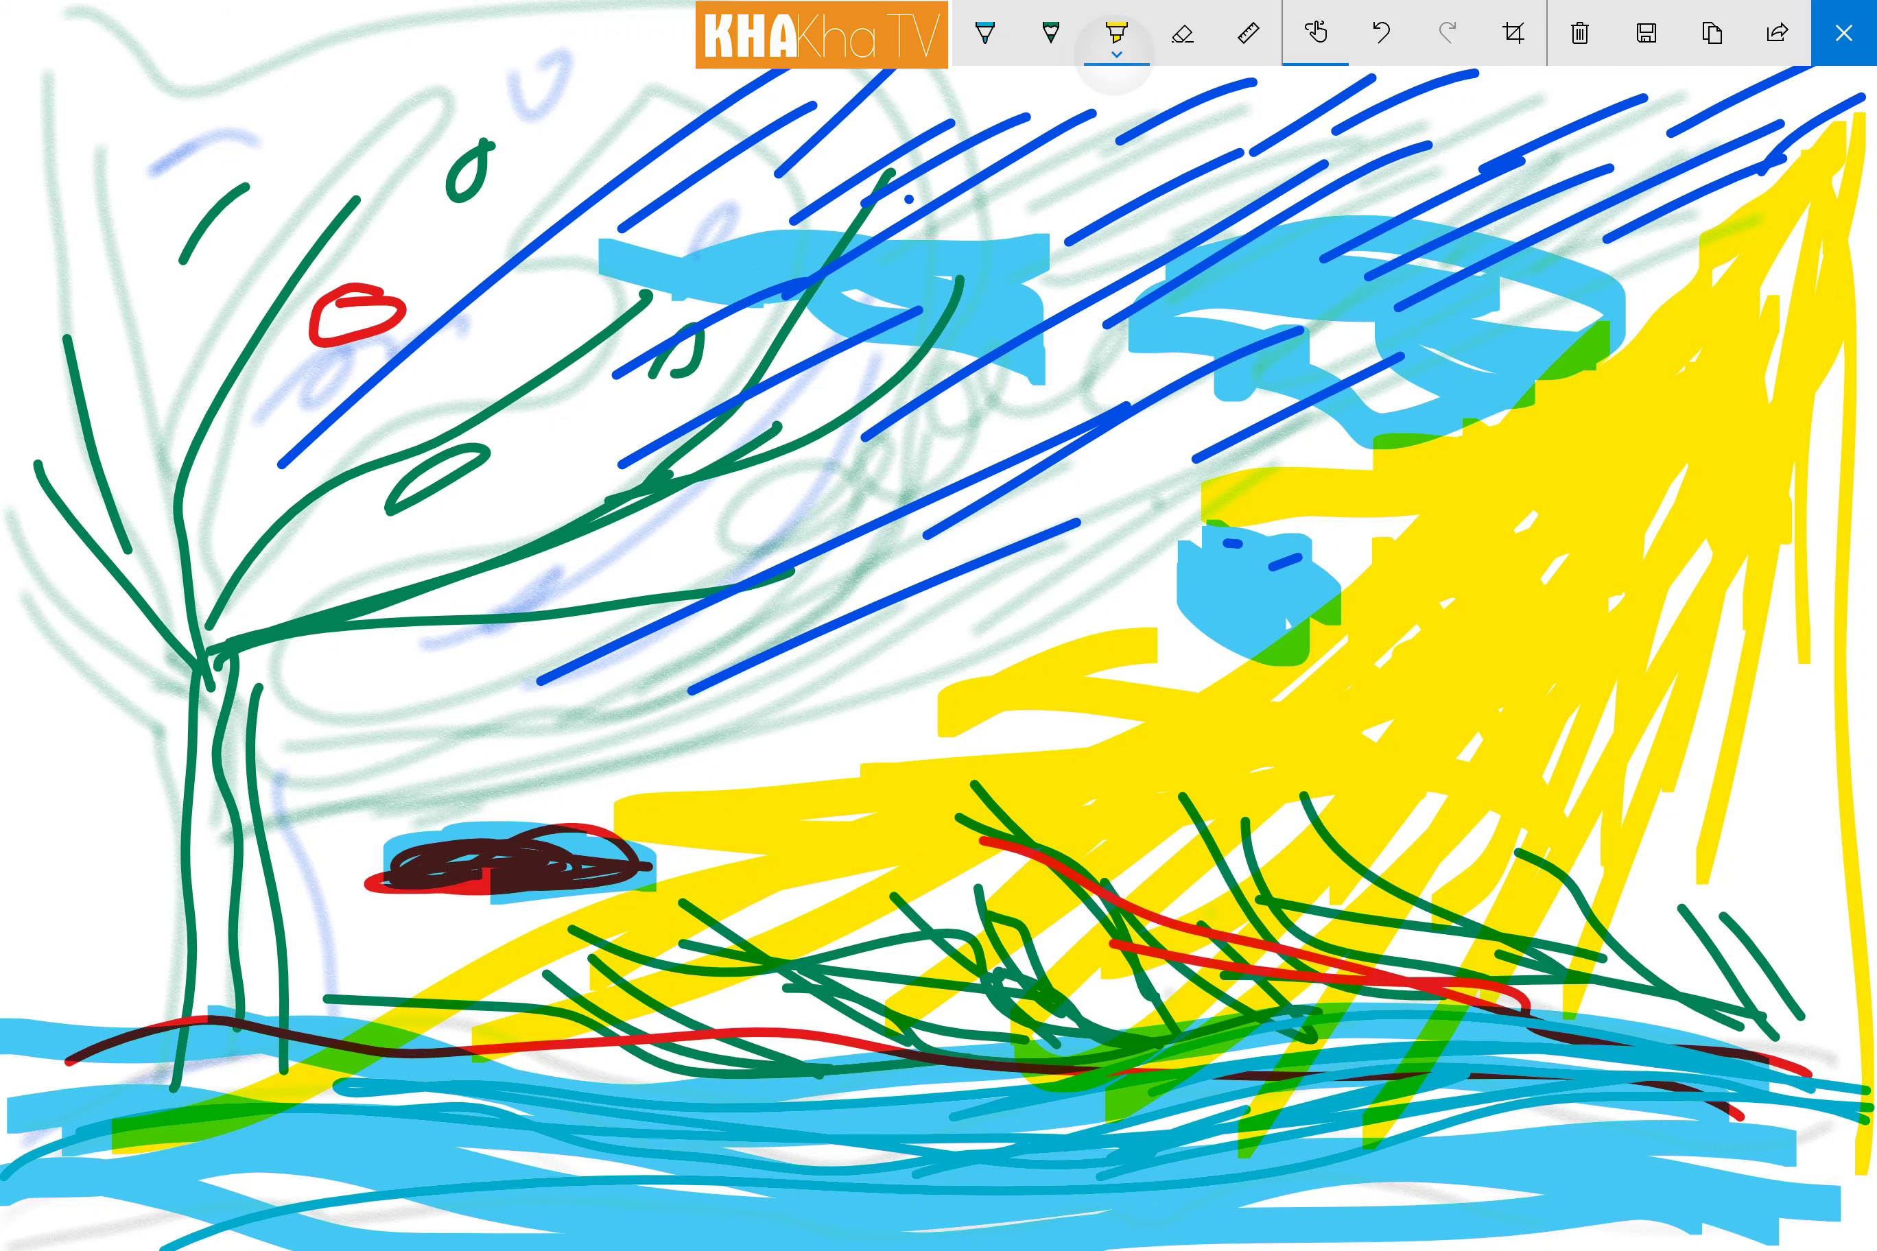
{"action": "left_click", "coordinate": [1116, 34]}
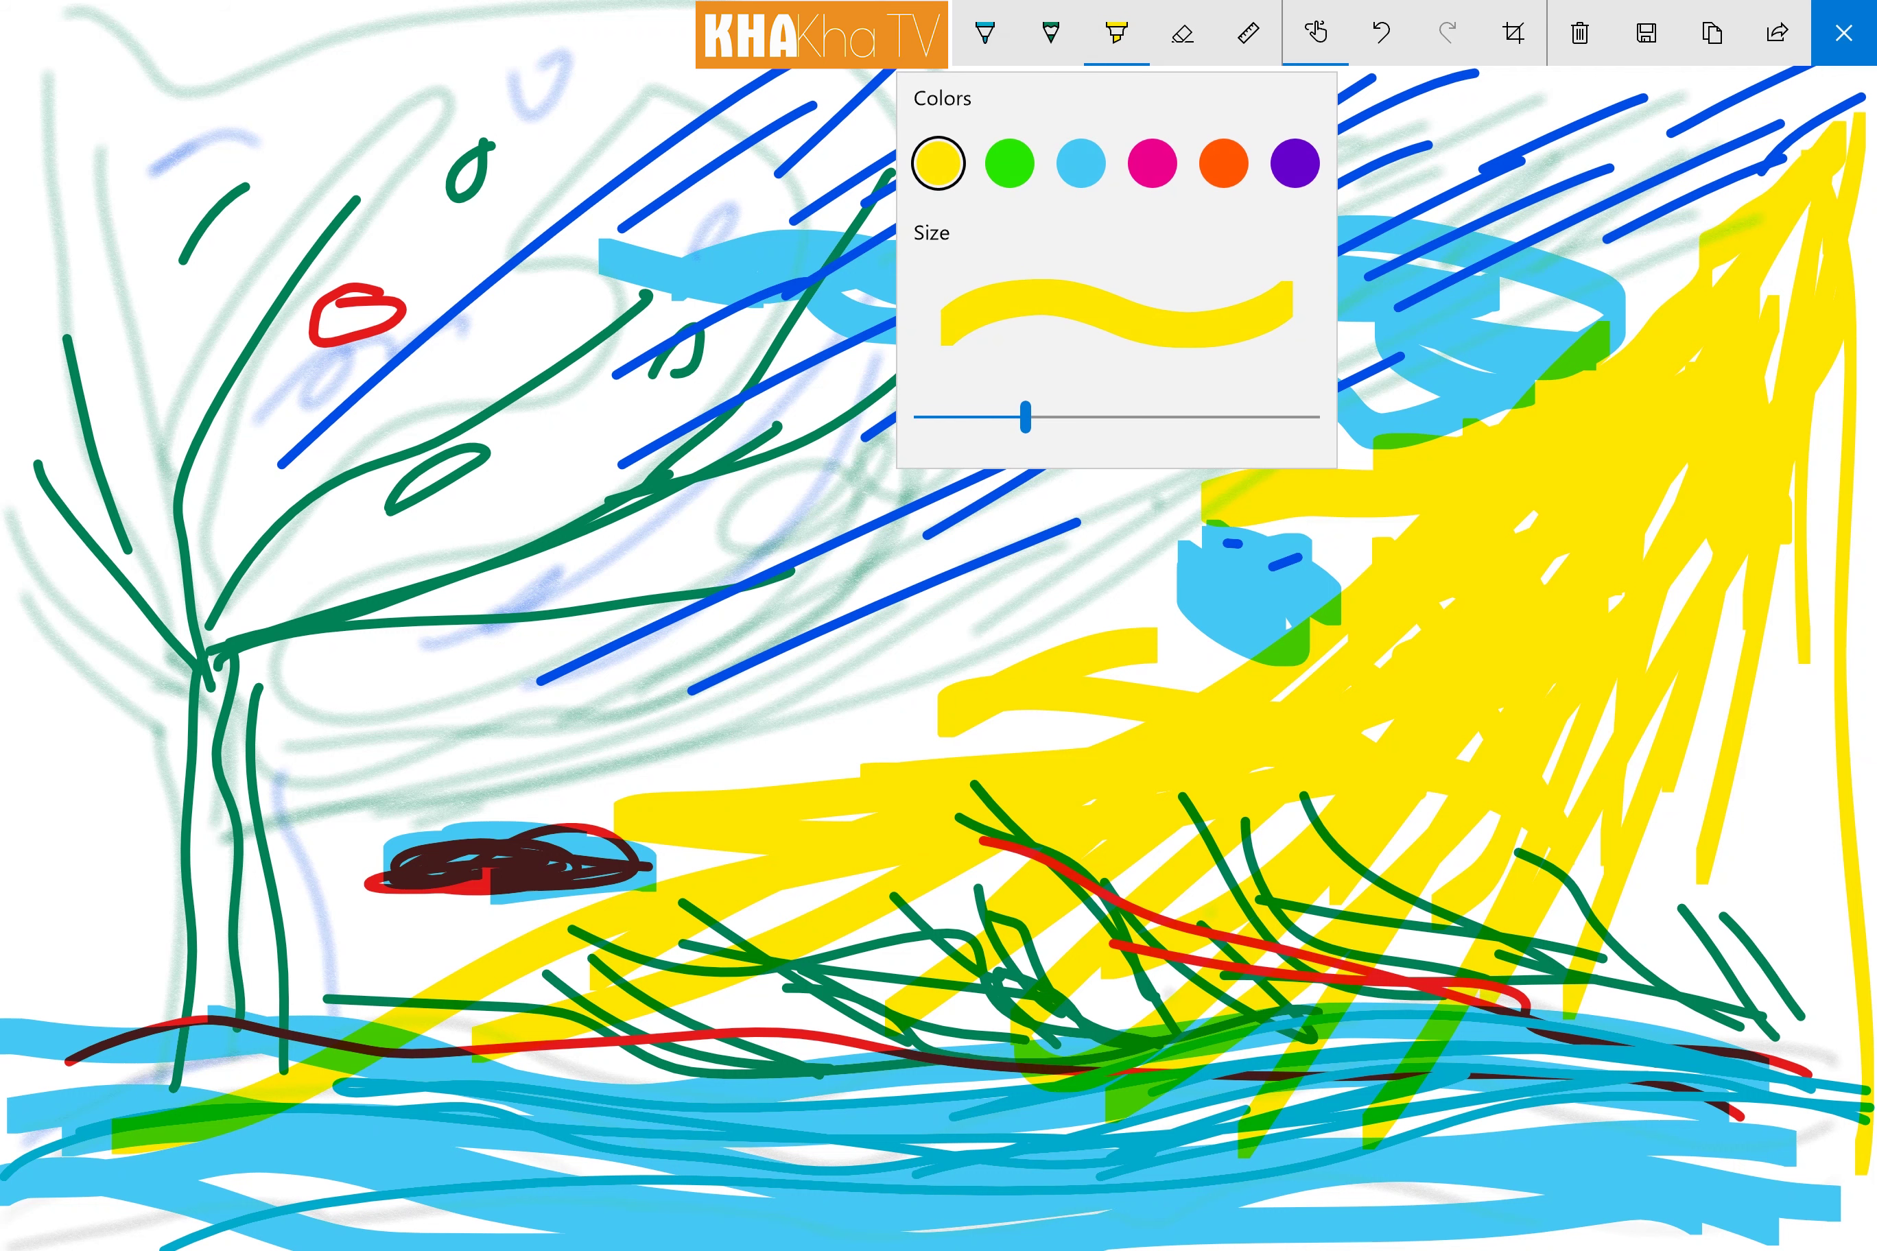
{"action": "left_click", "coordinate": [1010, 163]}
{"action": "mouse_move", "coordinate": [122, 347]}
{"action": "left_mouse_down"}
{"action": "mouse_move", "coordinate": [129, 282]}
{"action": "mouse_move", "coordinate": [190, 339]}
{"action": "mouse_move", "coordinate": [97, 238]}
{"action": "mouse_move", "coordinate": [197, 182]}
{"action": "mouse_move", "coordinate": [206, 356]}
{"action": "left_mouse_up"}
{"action": "mouse_move", "coordinate": [89, 315]}
{"action": "left_mouse_down"}
{"action": "mouse_move", "coordinate": [77, 122]}
{"action": "mouse_move", "coordinate": [210, 121]}
{"action": "mouse_move", "coordinate": [259, 246]}
{"action": "left_mouse_up"}
{"action": "mouse_move", "coordinate": [138, 371]}
{"action": "left_mouse_down"}
{"action": "mouse_move", "coordinate": [36, 234]}
{"action": "mouse_move", "coordinate": [49, 40]}
{"action": "mouse_move", "coordinate": [242, 48]}
{"action": "mouse_move", "coordinate": [303, 254]}
{"action": "left_mouse_up"}
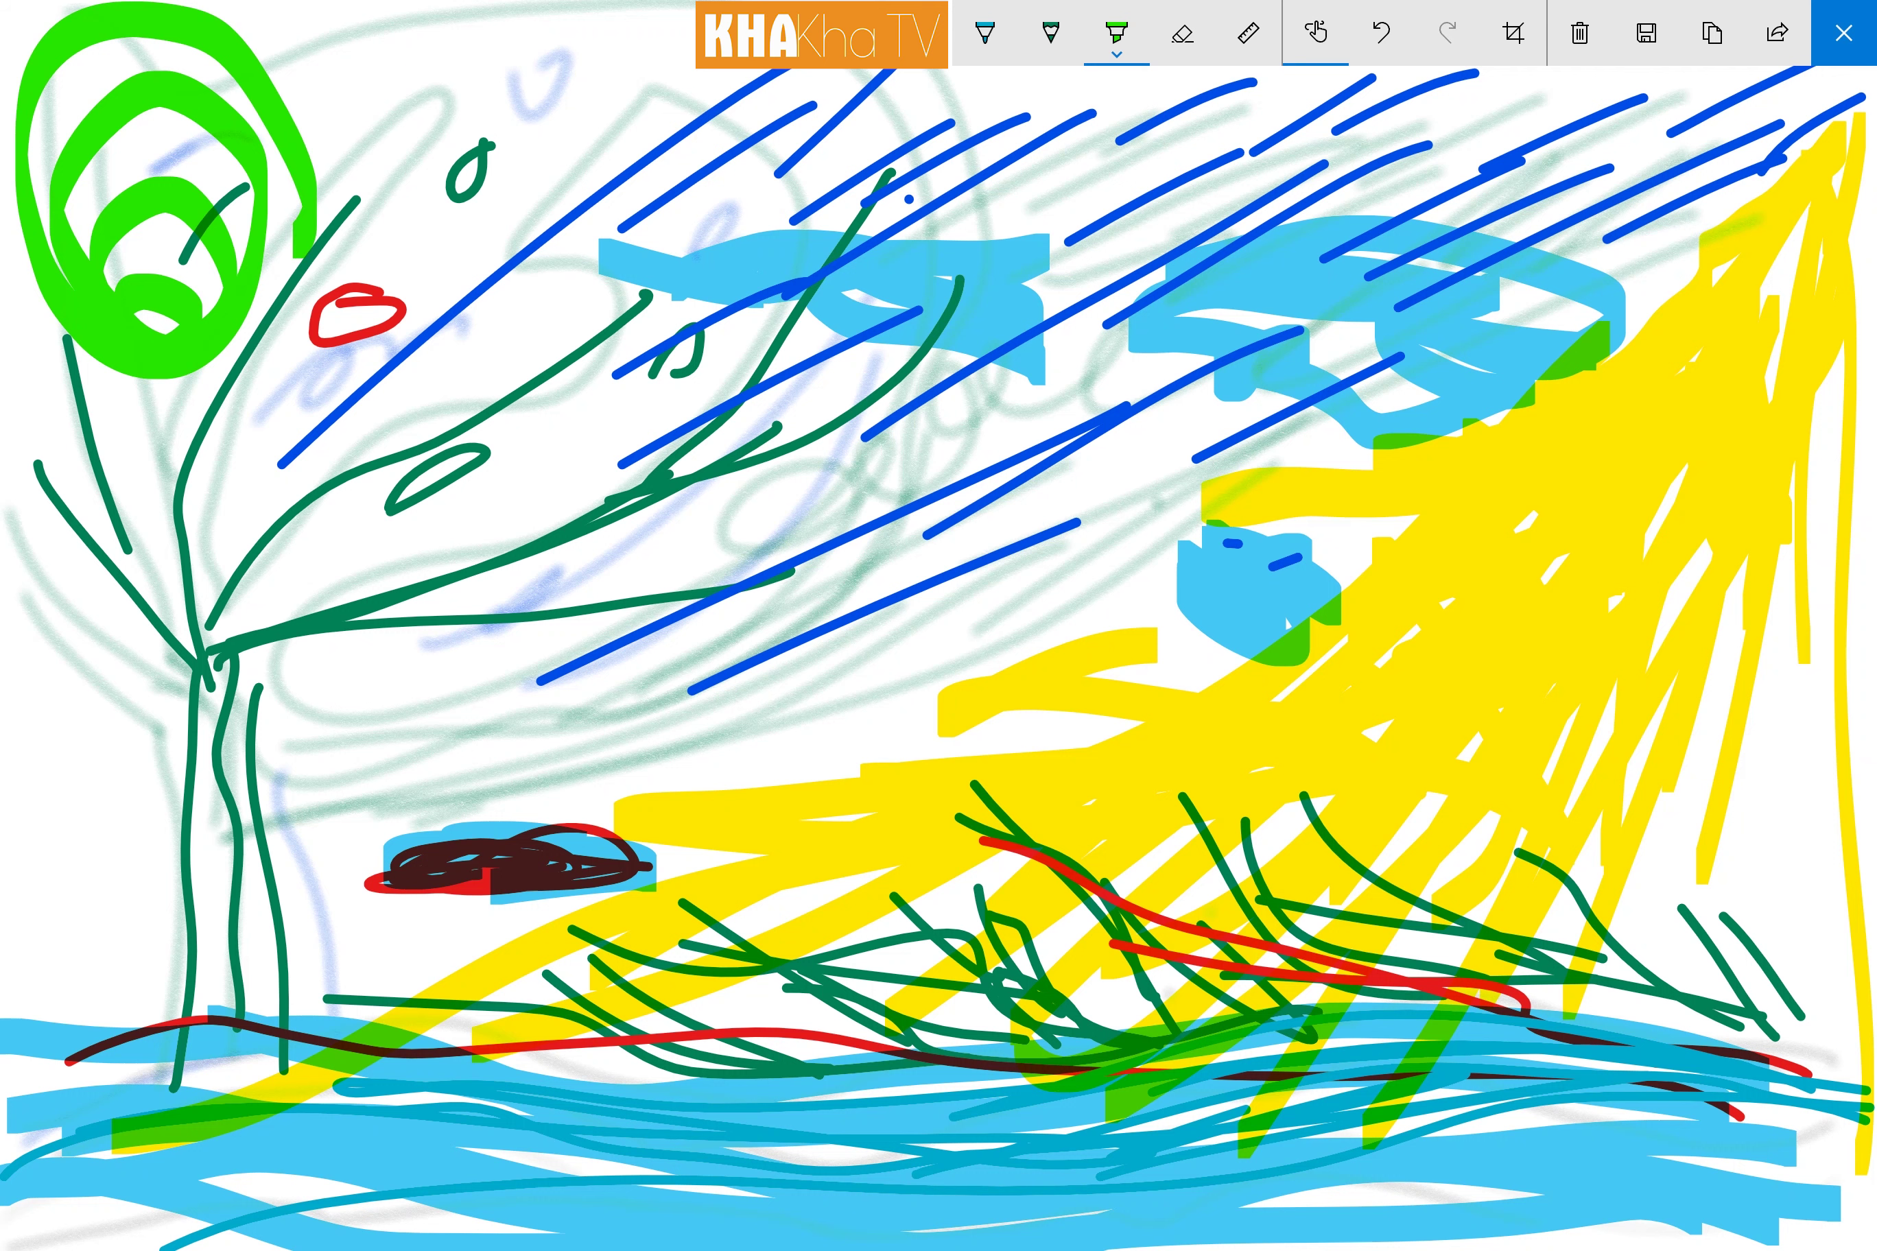
Step: Extend the green foliage along the top edge and fill the white gaps below
{"action": "left_click_drag", "start_coordinate": [118, 89], "coordinate": [311, 81]}
{"action": "mouse_move", "coordinate": [259, 234]}
{"action": "left_mouse_down"}
{"action": "mouse_move", "coordinate": [160, 107]}
{"action": "mouse_move", "coordinate": [323, 12]}
{"action": "mouse_move", "coordinate": [322, 238]}
{"action": "left_mouse_up"}
{"action": "mouse_move", "coordinate": [404, 89]}
{"action": "left_mouse_down"}
{"action": "mouse_move", "coordinate": [525, 8]}
{"action": "mouse_move", "coordinate": [679, 194]}
{"action": "mouse_move", "coordinate": [412, 32]}
{"action": "left_mouse_up"}
{"action": "mouse_move", "coordinate": [634, 105]}
{"action": "left_mouse_down"}
{"action": "mouse_move", "coordinate": [339, 85]}
{"action": "mouse_move", "coordinate": [622, 73]}
{"action": "left_mouse_up"}
{"action": "left_click_drag", "start_coordinate": [404, 101], "coordinate": [332, 16]}
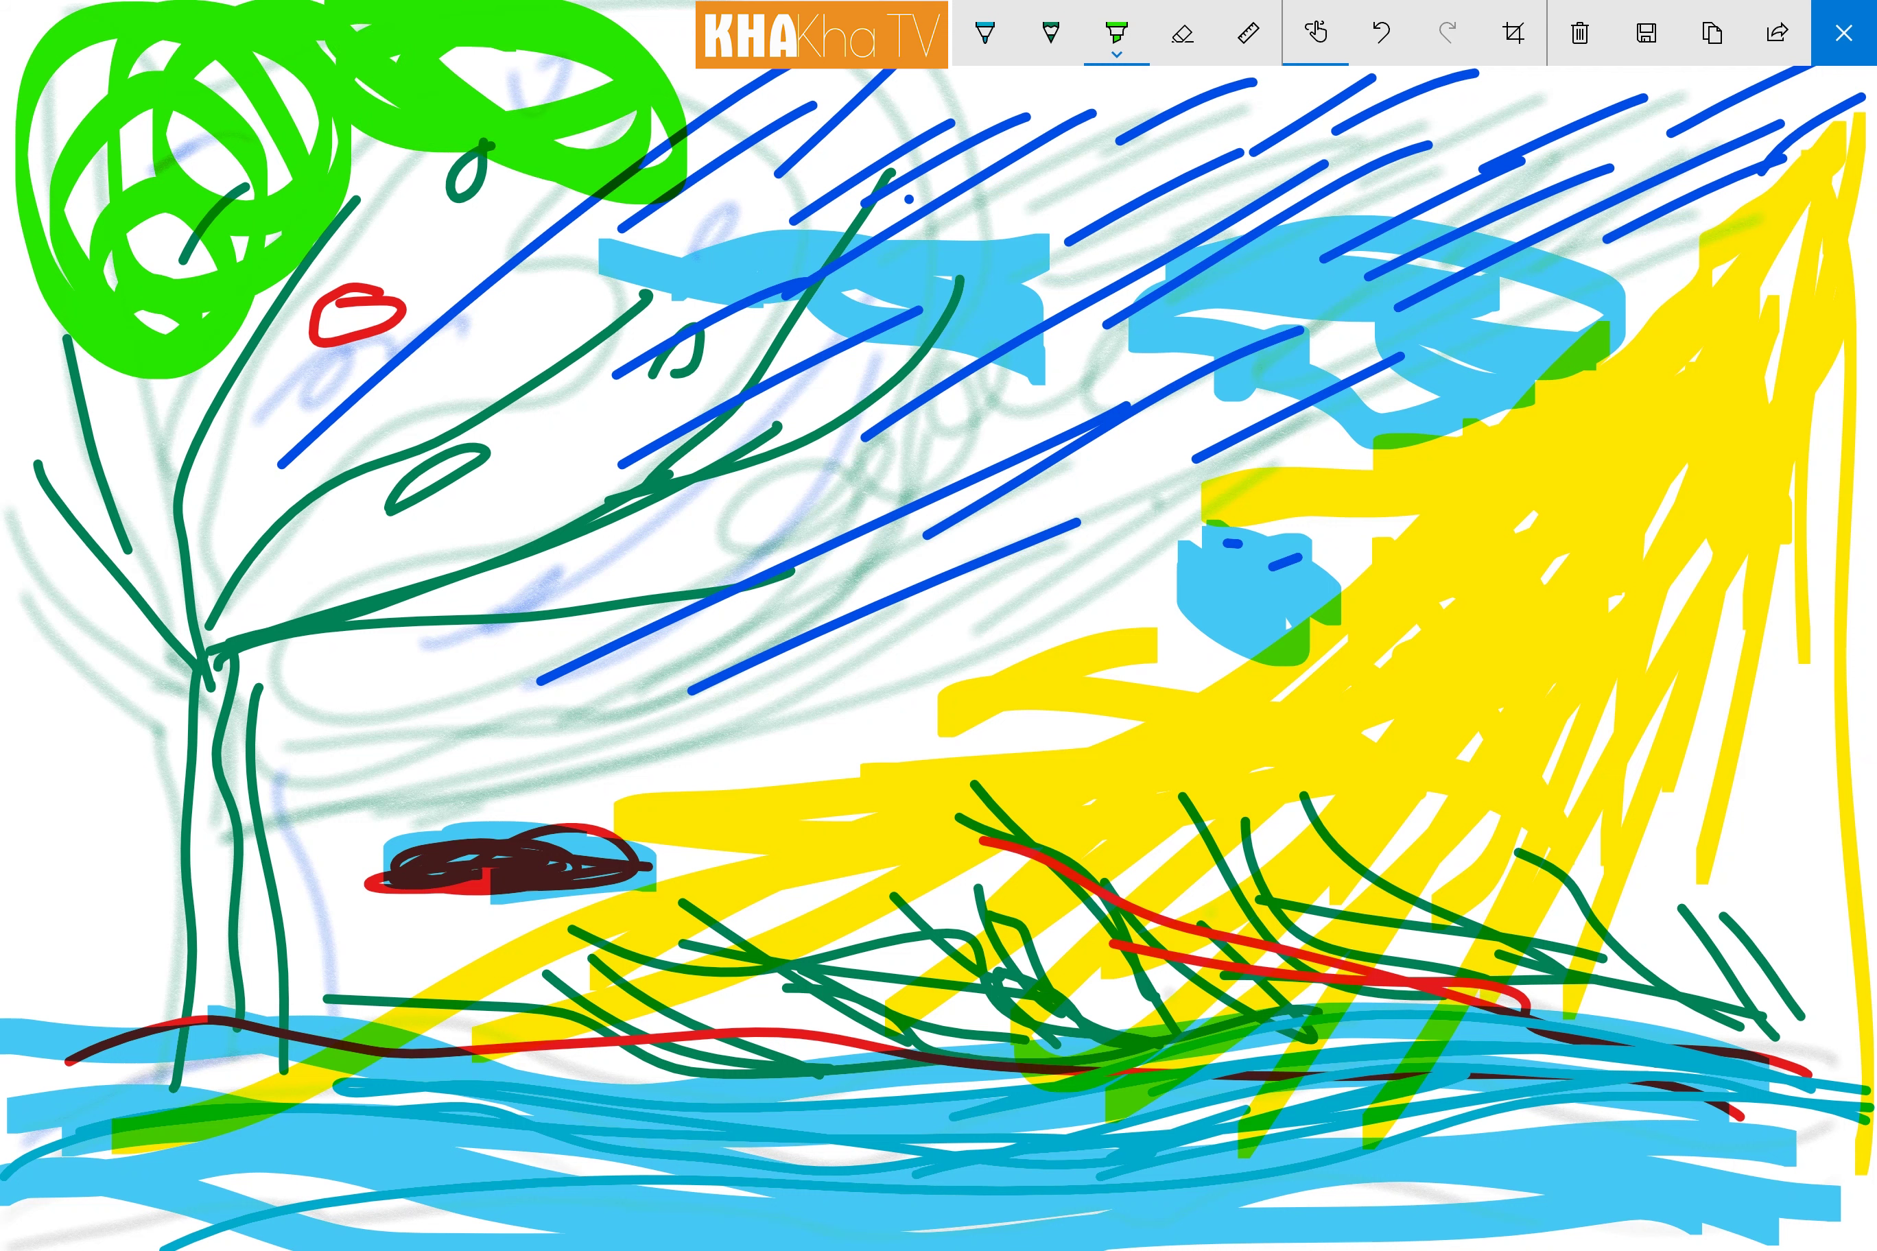
{"action": "left_click_drag", "start_coordinate": [469, 149], "coordinate": [259, 105]}
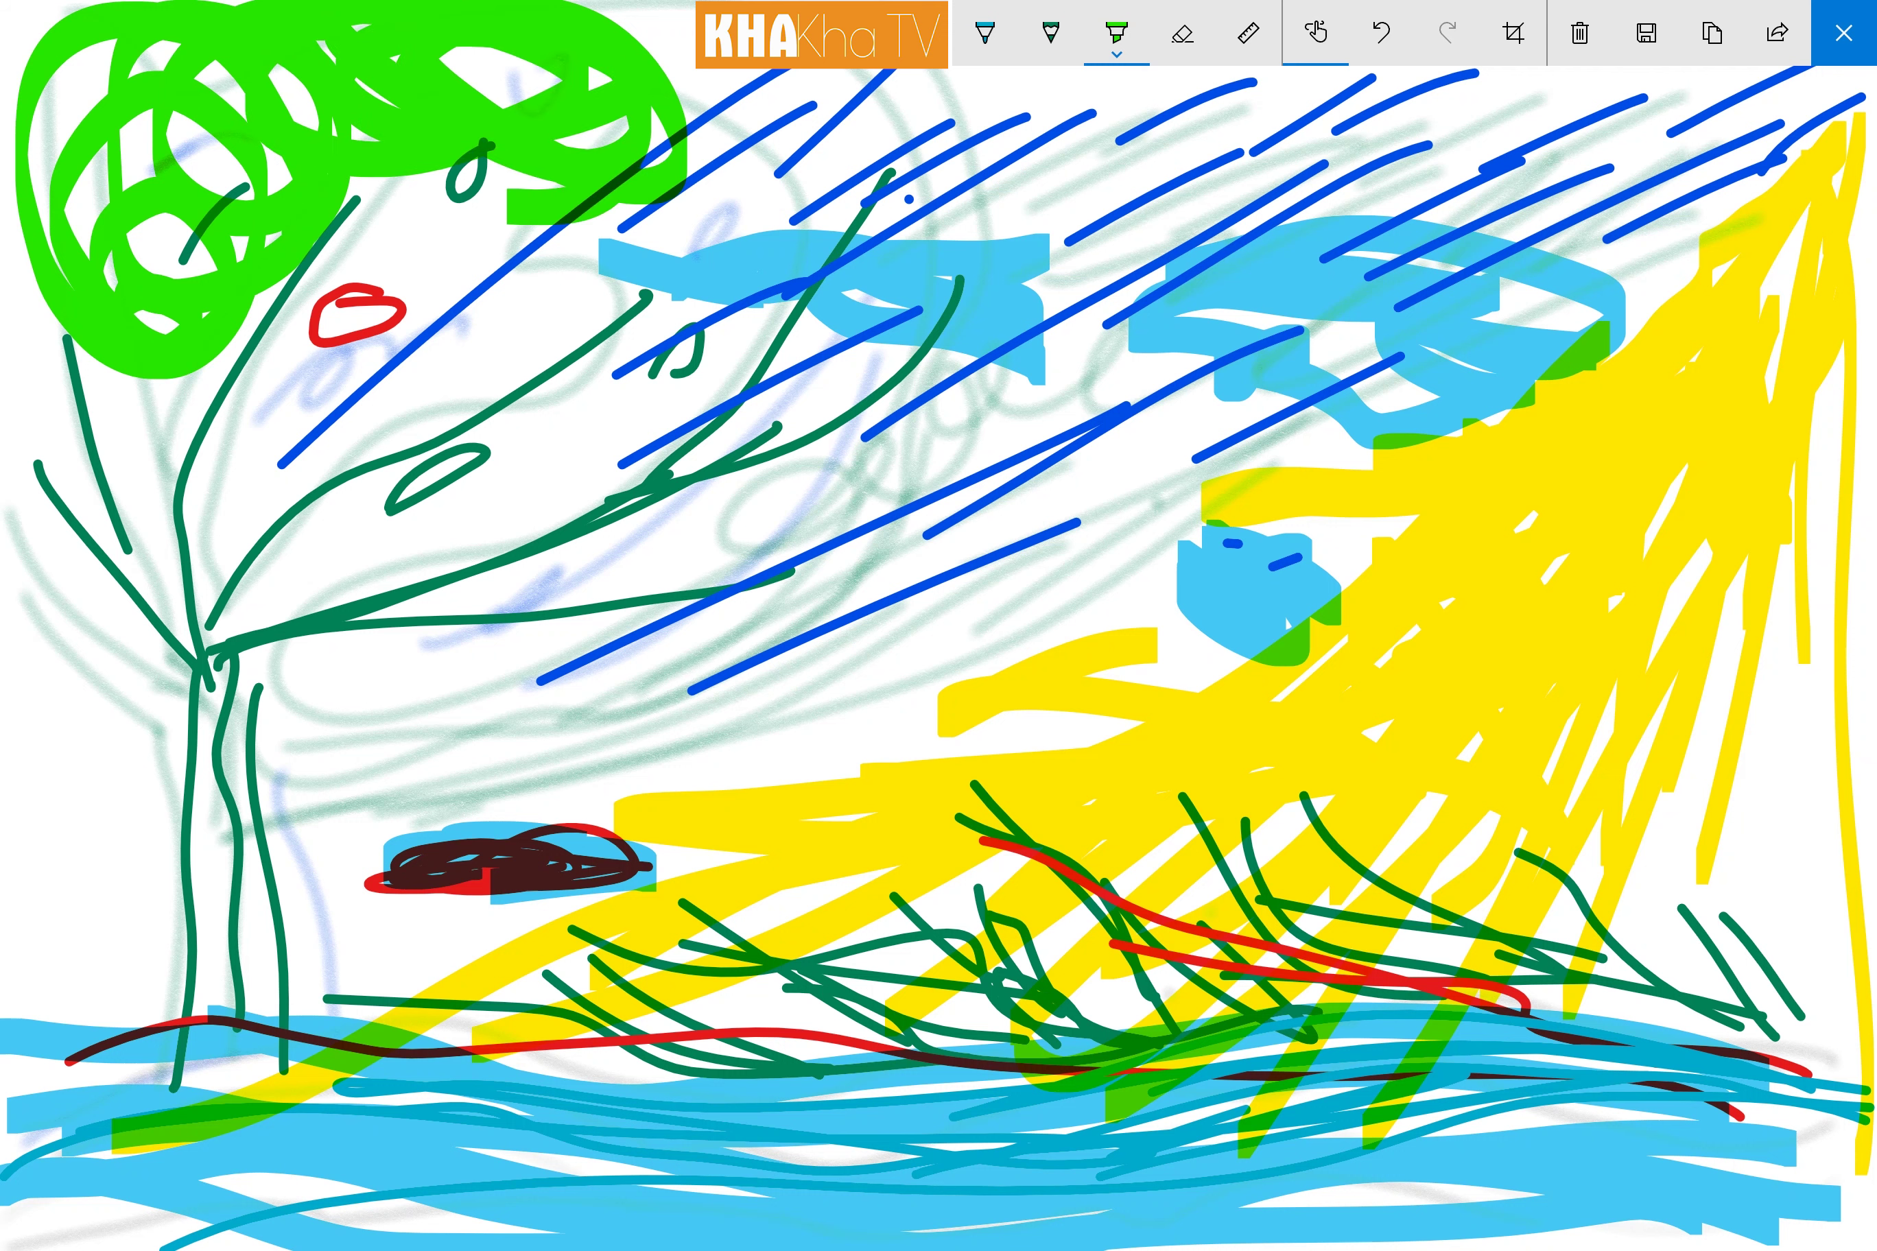
Step: Add green foliage around the trunk and lips, plus a large loop in the upper-centre sky
{"action": "mouse_move", "coordinate": [49, 444]}
{"action": "left_mouse_down"}
{"action": "mouse_move", "coordinate": [113, 553]}
{"action": "mouse_move", "coordinate": [12, 420]}
{"action": "mouse_move", "coordinate": [81, 504]}
{"action": "mouse_move", "coordinate": [113, 435]}
{"action": "mouse_move", "coordinate": [89, 606]}
{"action": "mouse_move", "coordinate": [145, 512]}
{"action": "mouse_move", "coordinate": [9, 638]}
{"action": "mouse_move", "coordinate": [202, 565]}
{"action": "mouse_move", "coordinate": [12, 613]}
{"action": "mouse_move", "coordinate": [258, 702]}
{"action": "mouse_move", "coordinate": [258, 602]}
{"action": "left_mouse_up"}
{"action": "mouse_move", "coordinate": [485, 359]}
{"action": "left_mouse_down"}
{"action": "mouse_move", "coordinate": [368, 319]}
{"action": "mouse_move", "coordinate": [283, 465]}
{"action": "mouse_move", "coordinate": [387, 339]}
{"action": "mouse_move", "coordinate": [307, 501]}
{"action": "mouse_move", "coordinate": [420, 371]}
{"action": "mouse_move", "coordinate": [259, 435]}
{"action": "mouse_move", "coordinate": [452, 416]}
{"action": "mouse_move", "coordinate": [234, 565]}
{"action": "mouse_move", "coordinate": [485, 533]}
{"action": "left_mouse_up"}
{"action": "left_click_drag", "start_coordinate": [210, 493], "coordinate": [449, 549]}
{"action": "mouse_move", "coordinate": [970, 60]}
{"action": "left_mouse_down"}
{"action": "mouse_move", "coordinate": [658, 142]}
{"action": "mouse_move", "coordinate": [937, 259]}
{"action": "mouse_move", "coordinate": [670, 24]}
{"action": "mouse_move", "coordinate": [970, 218]}
{"action": "left_mouse_up"}
{"action": "mouse_move", "coordinate": [897, 81]}
{"action": "left_mouse_down"}
{"action": "mouse_move", "coordinate": [978, 226]}
{"action": "mouse_move", "coordinate": [852, 315]}
{"action": "left_mouse_up"}
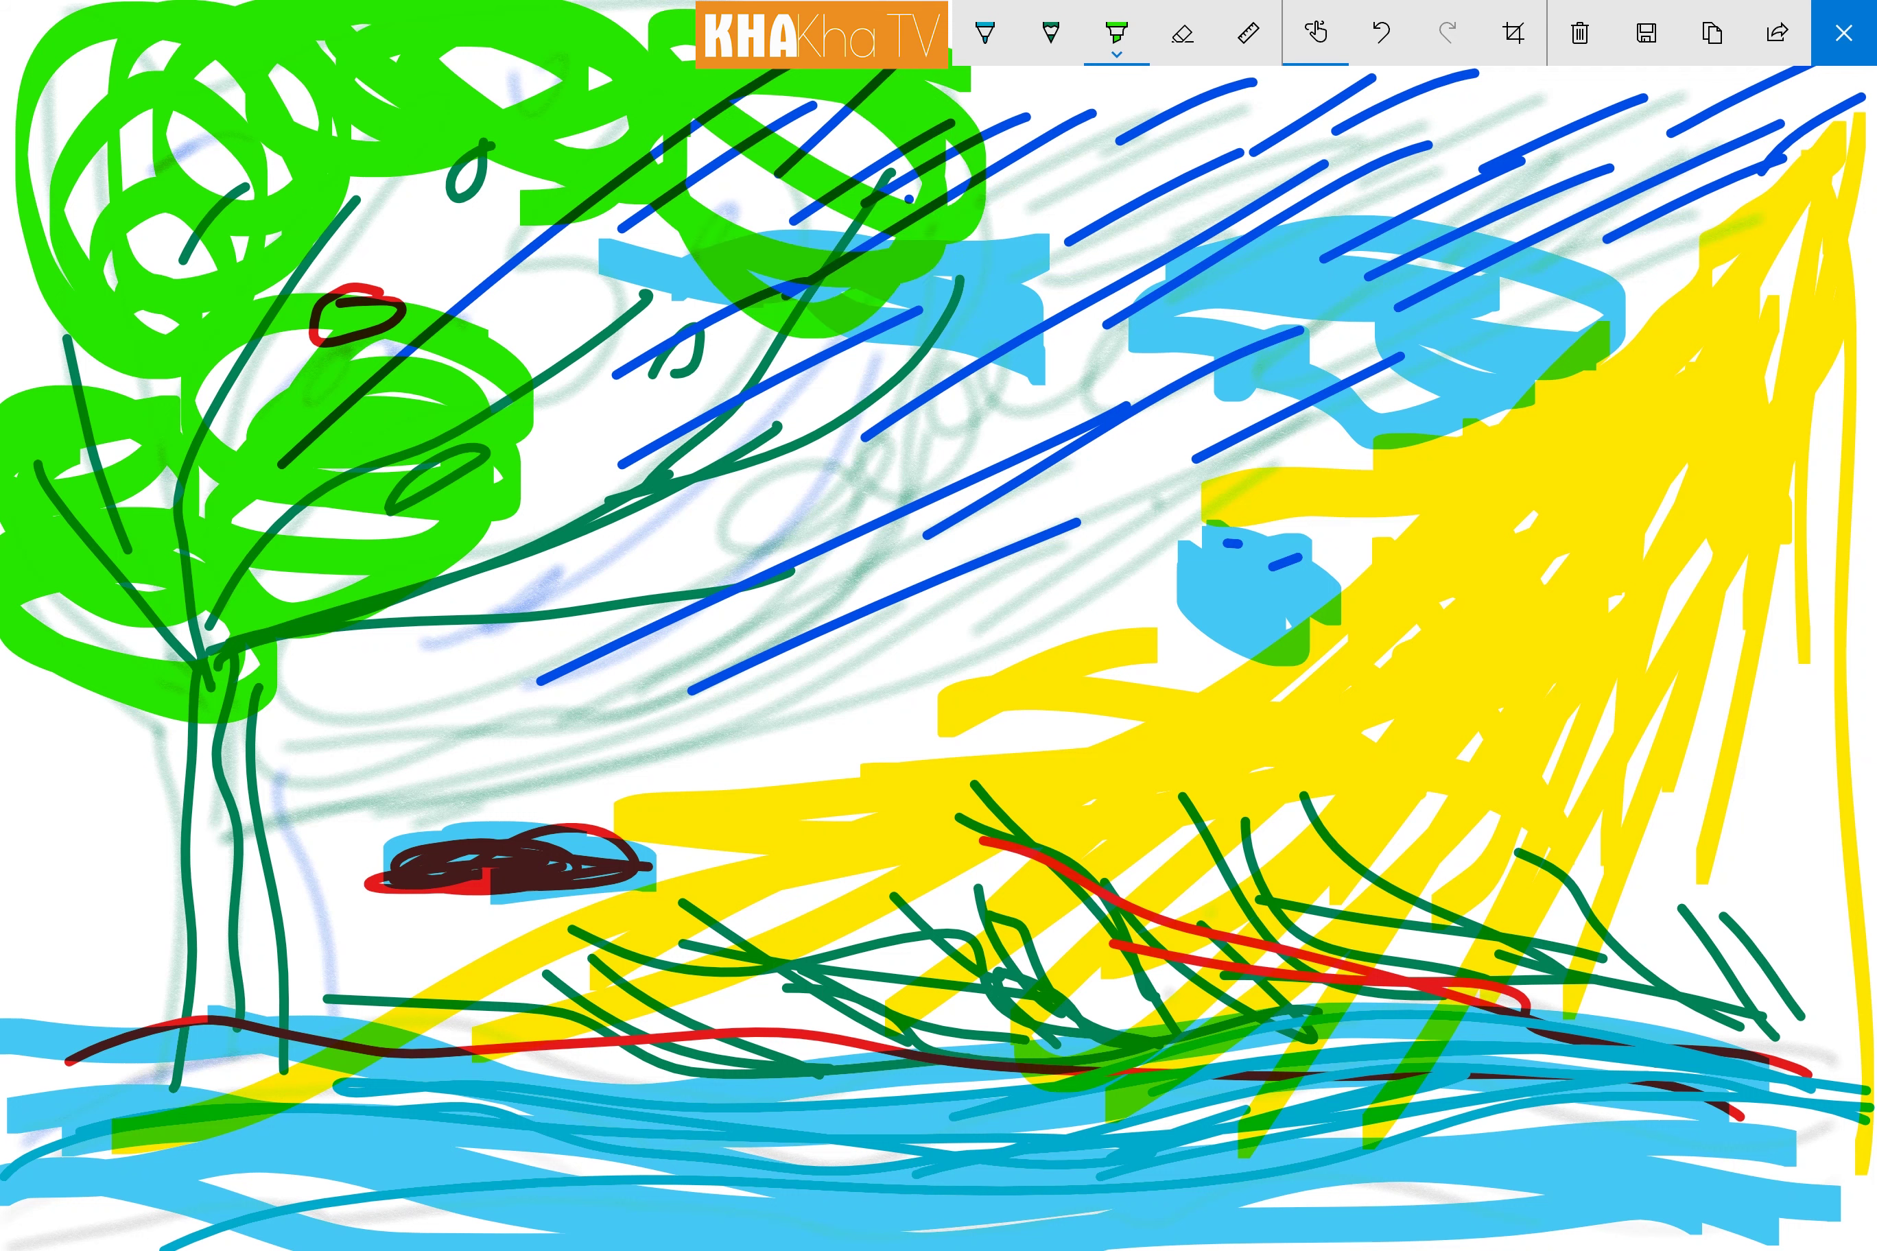
Step: Thicken the upper-centre and lower canopy foliage, then add a green band across the grass
{"action": "mouse_move", "coordinate": [424, 202]}
{"action": "left_mouse_down"}
{"action": "mouse_move", "coordinate": [702, 432]}
{"action": "mouse_move", "coordinate": [739, 491]}
{"action": "left_mouse_up"}
{"action": "left_click_drag", "start_coordinate": [444, 360], "coordinate": [687, 480]}
{"action": "mouse_move", "coordinate": [699, 359]}
{"action": "left_mouse_down"}
{"action": "mouse_move", "coordinate": [424, 192]}
{"action": "mouse_move", "coordinate": [694, 521]}
{"action": "left_mouse_up"}
{"action": "mouse_move", "coordinate": [496, 565]}
{"action": "left_mouse_down"}
{"action": "mouse_move", "coordinate": [654, 602]}
{"action": "mouse_move", "coordinate": [501, 738]}
{"action": "mouse_move", "coordinate": [509, 602]}
{"action": "mouse_move", "coordinate": [432, 714]}
{"action": "left_mouse_up"}
{"action": "mouse_move", "coordinate": [565, 634]}
{"action": "left_mouse_down"}
{"action": "mouse_move", "coordinate": [460, 694]}
{"action": "mouse_move", "coordinate": [375, 835]}
{"action": "mouse_move", "coordinate": [679, 670]}
{"action": "mouse_move", "coordinate": [311, 654]}
{"action": "left_mouse_up"}
{"action": "mouse_move", "coordinate": [424, 727]}
{"action": "left_mouse_down"}
{"action": "mouse_move", "coordinate": [594, 800]}
{"action": "mouse_move", "coordinate": [368, 868]}
{"action": "mouse_move", "coordinate": [593, 819]}
{"action": "left_mouse_up"}
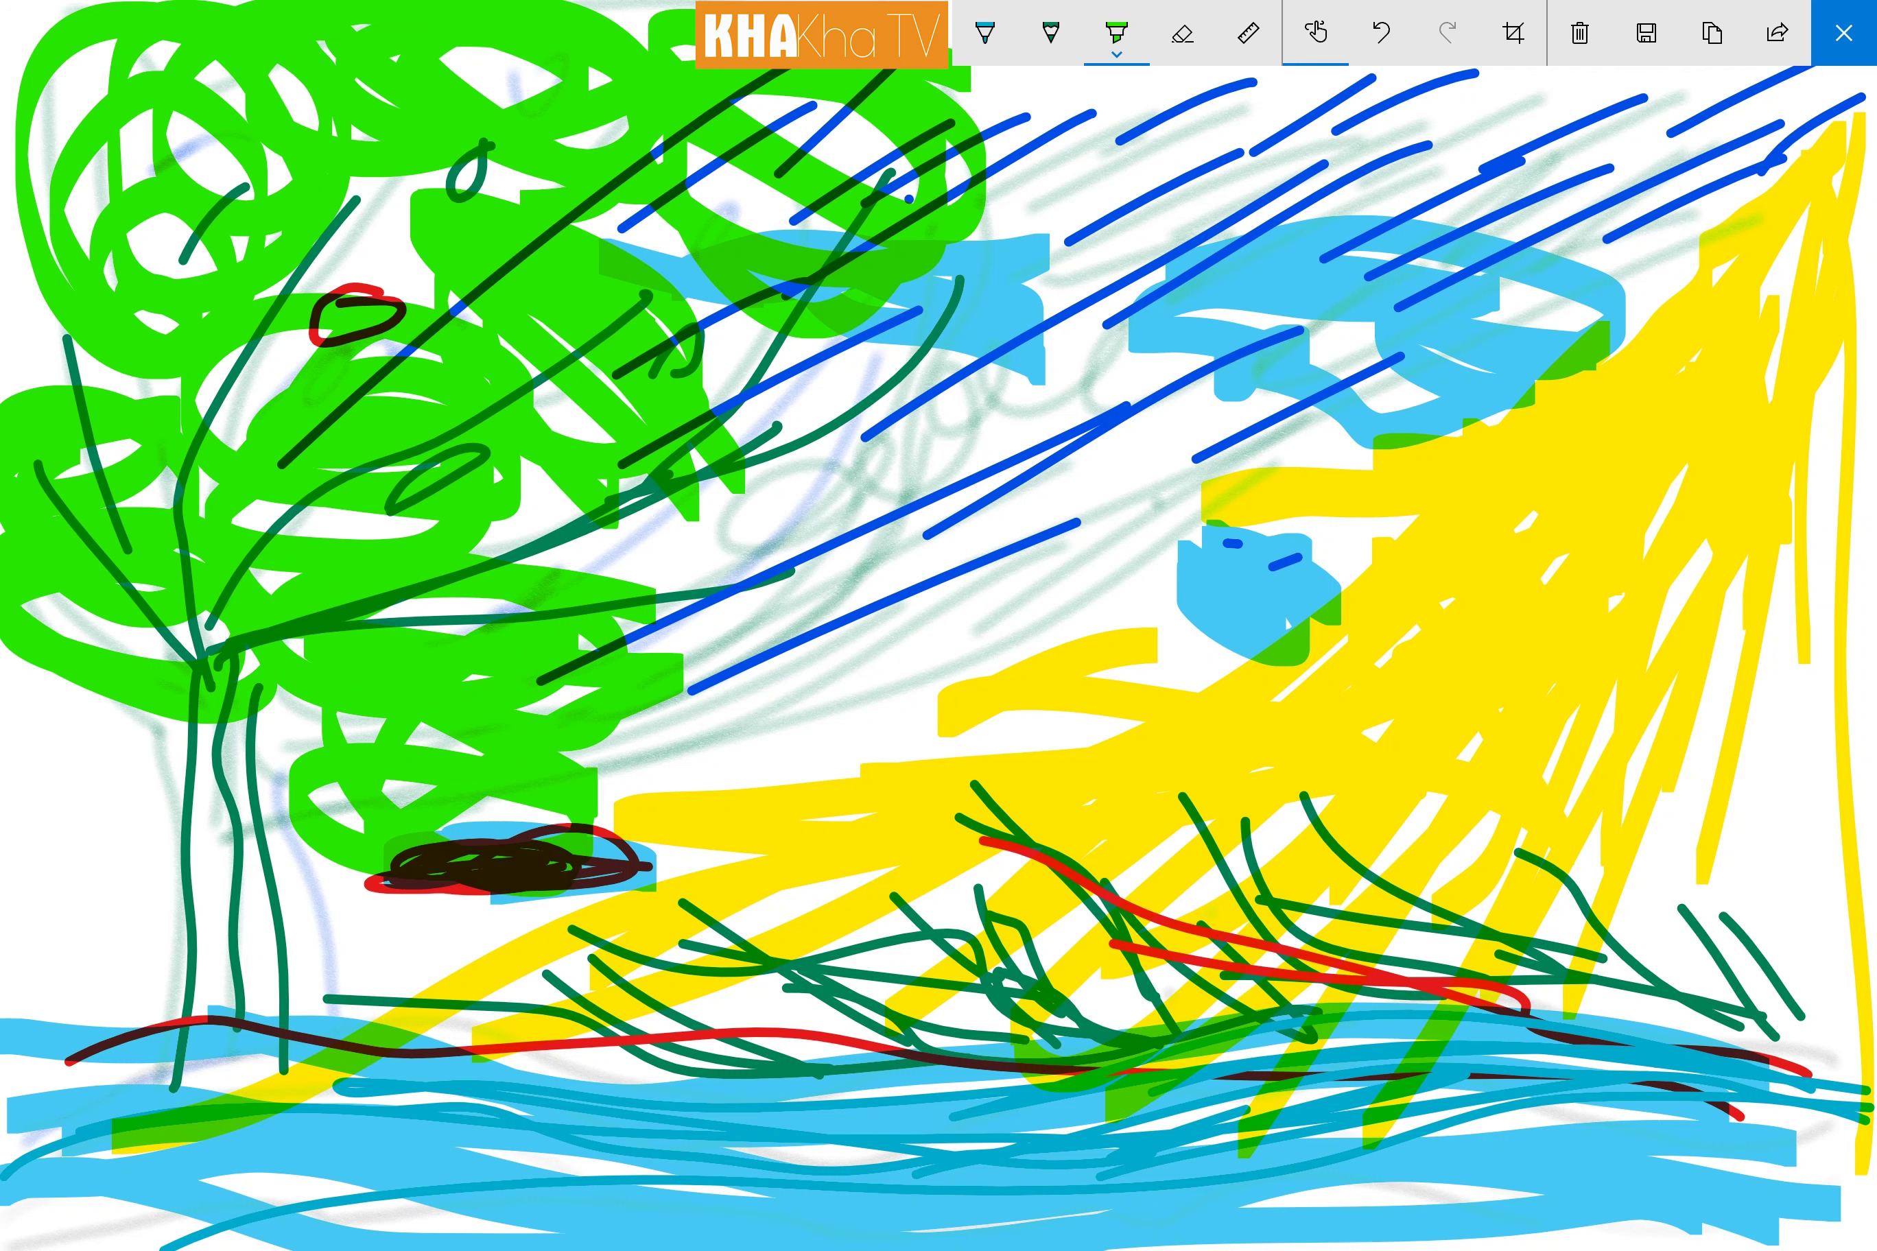
{"action": "mouse_move", "coordinate": [938, 339]}
{"action": "left_mouse_down"}
{"action": "mouse_move", "coordinate": [734, 411]}
{"action": "mouse_move", "coordinate": [953, 533]}
{"action": "mouse_move", "coordinate": [727, 323]}
{"action": "mouse_move", "coordinate": [1026, 456]}
{"action": "mouse_move", "coordinate": [759, 440]}
{"action": "mouse_move", "coordinate": [800, 707]}
{"action": "mouse_move", "coordinate": [929, 461]}
{"action": "mouse_move", "coordinate": [686, 557]}
{"action": "mouse_move", "coordinate": [872, 533]}
{"action": "mouse_move", "coordinate": [646, 581]}
{"action": "mouse_move", "coordinate": [840, 606]}
{"action": "mouse_move", "coordinate": [775, 484]}
{"action": "left_mouse_up"}
{"action": "mouse_move", "coordinate": [1430, 1009]}
{"action": "left_mouse_down"}
{"action": "mouse_move", "coordinate": [1159, 989]}
{"action": "mouse_move", "coordinate": [662, 1003]}
{"action": "left_mouse_up"}
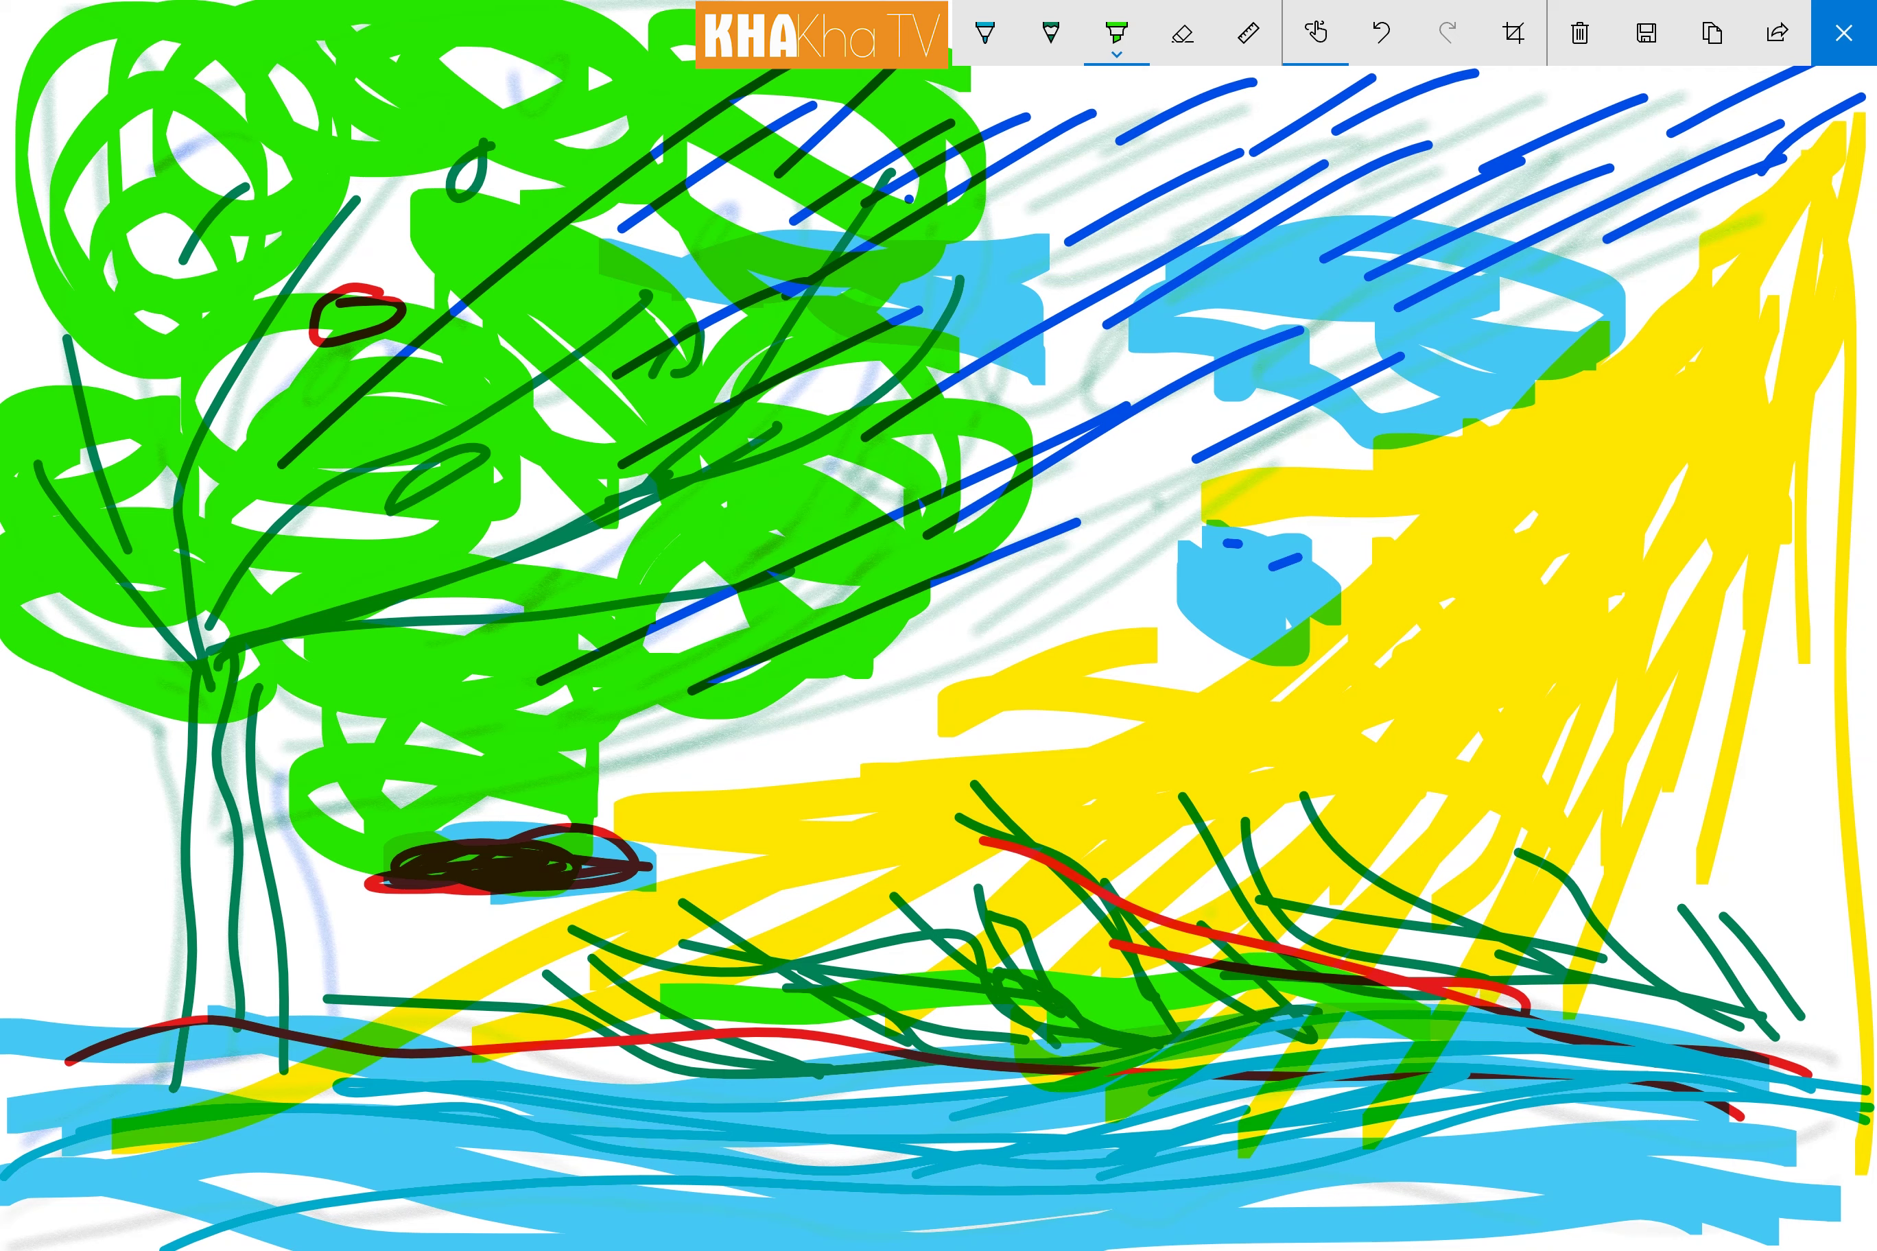